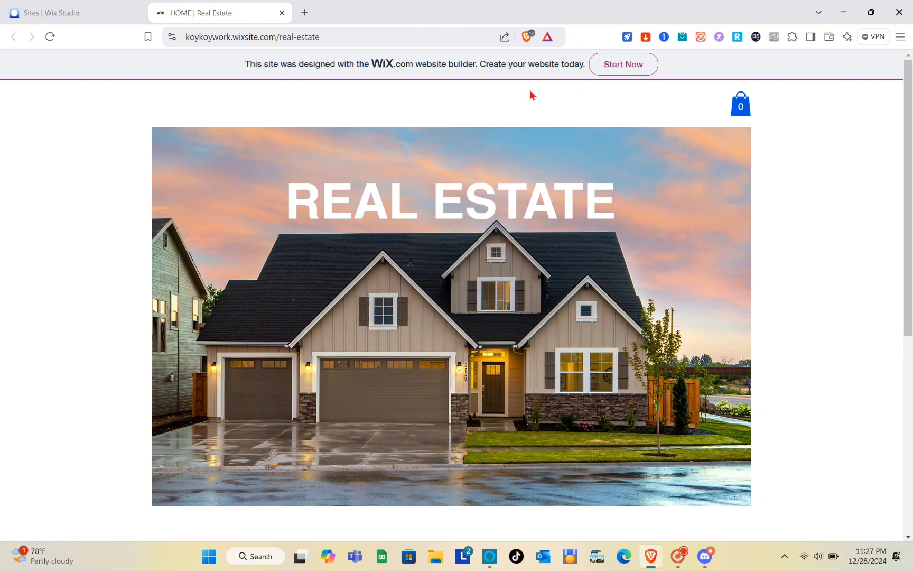
Start creating a new site with the Wix Editor from the Wix Studio sites dashboard.
click(50, 6)
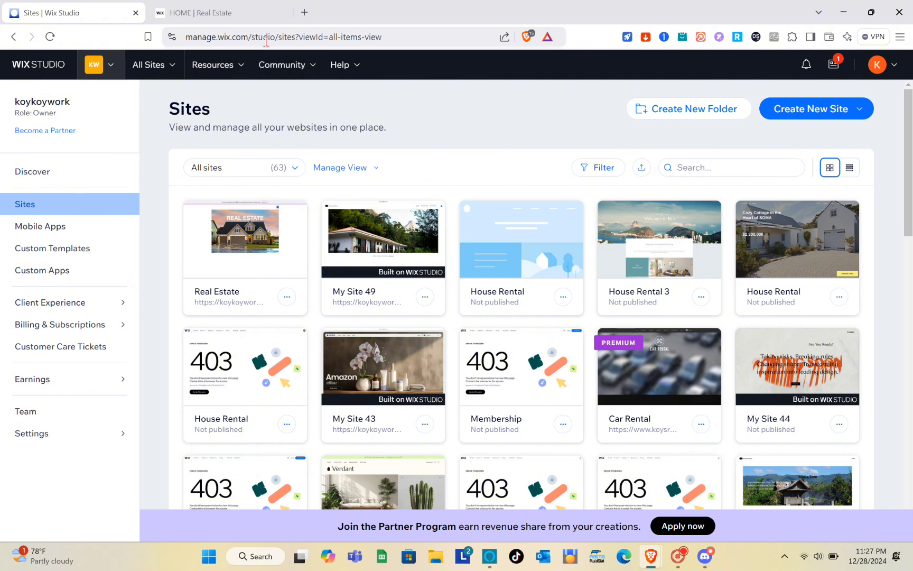
click(266, 37)
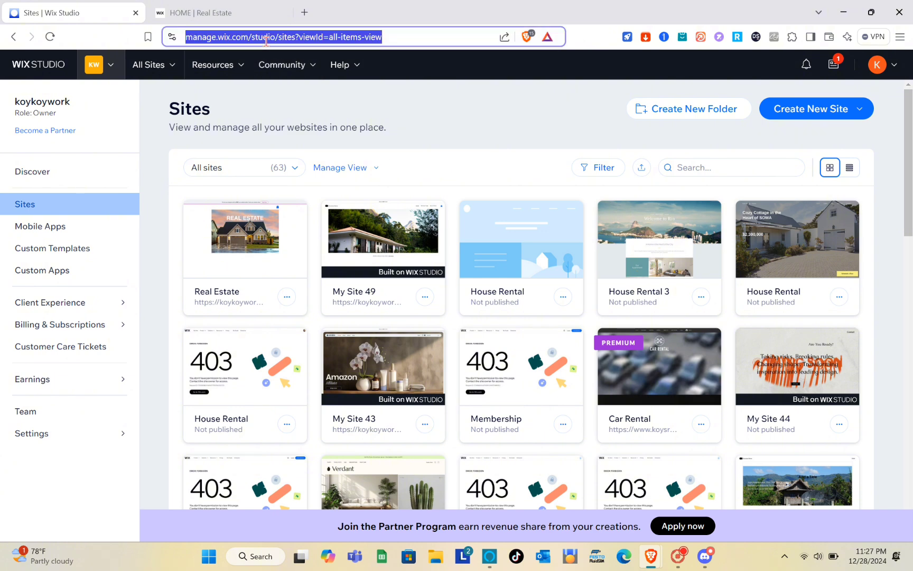
click(411, 35)
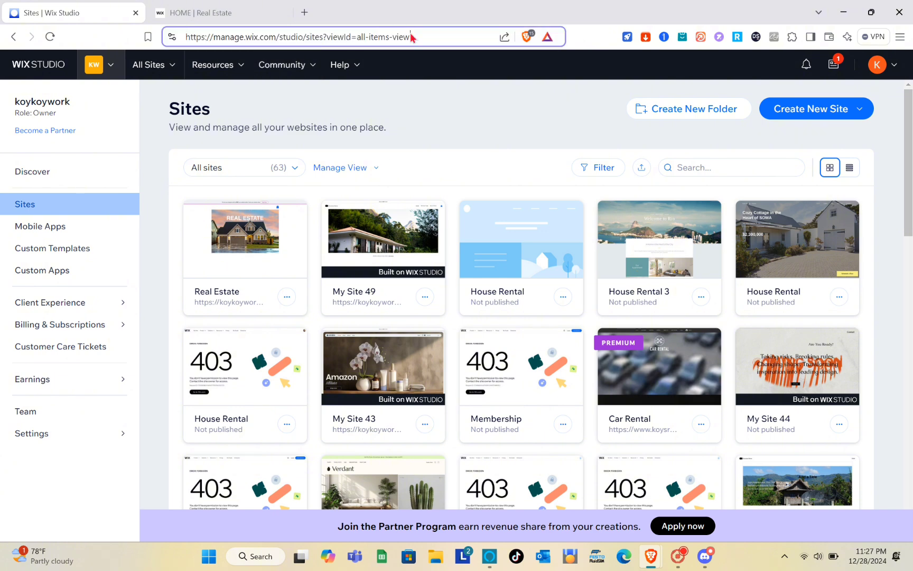
click(894, 65)
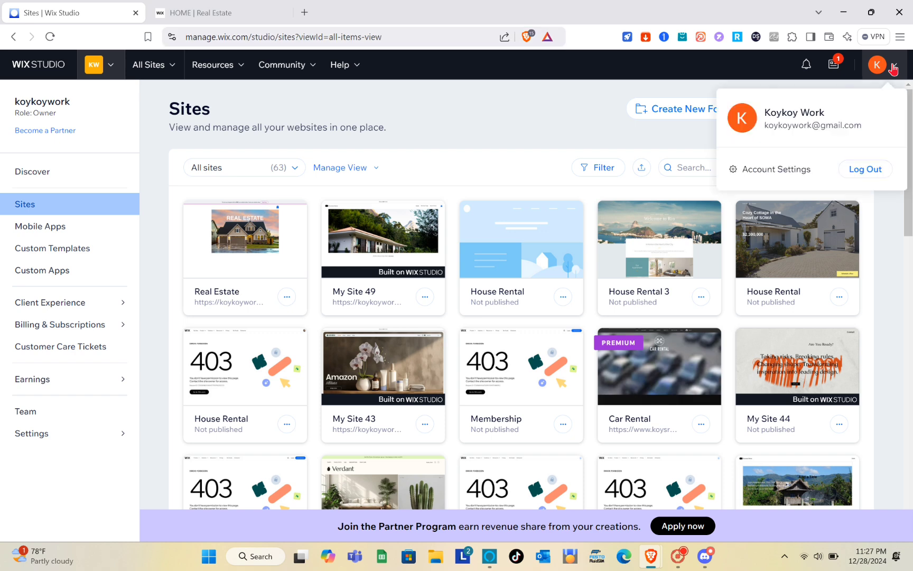
click(894, 68)
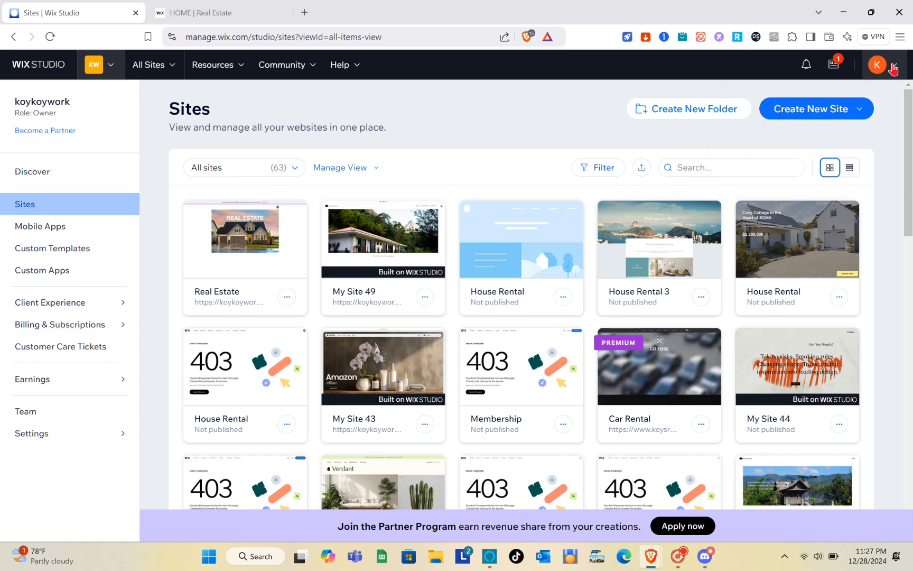
click(863, 121)
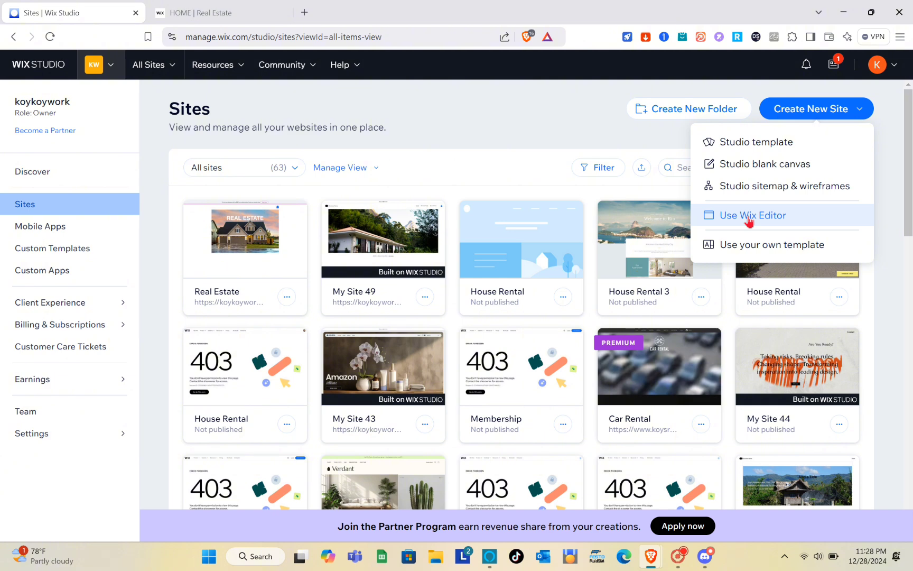
click(749, 217)
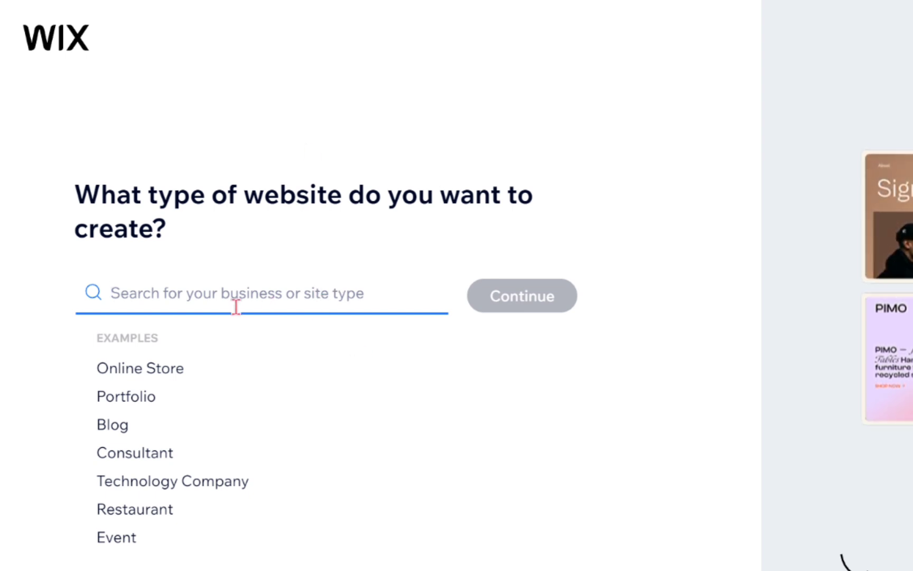
Set the website type to Real Estate Agent and continue to the business setup.
text(Reak)
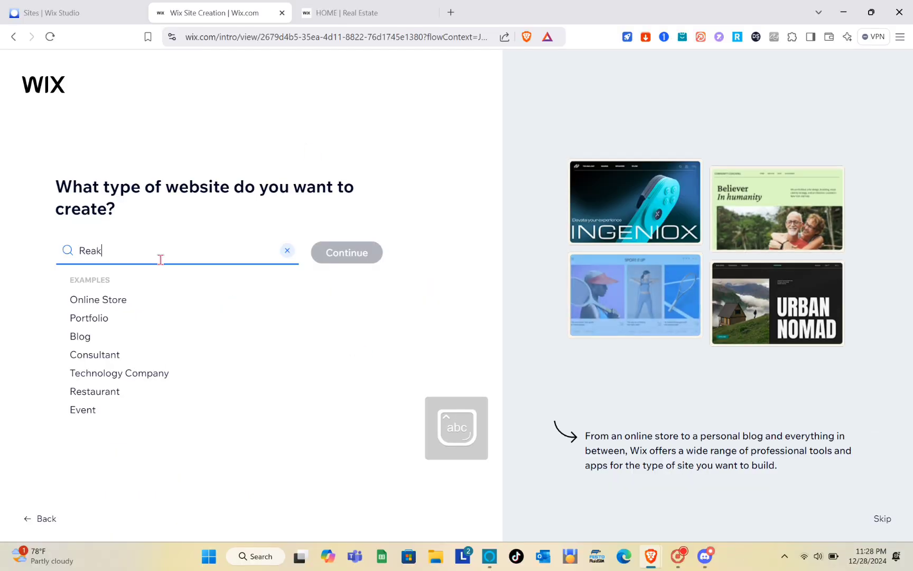
key(BackSpace)
text(l)
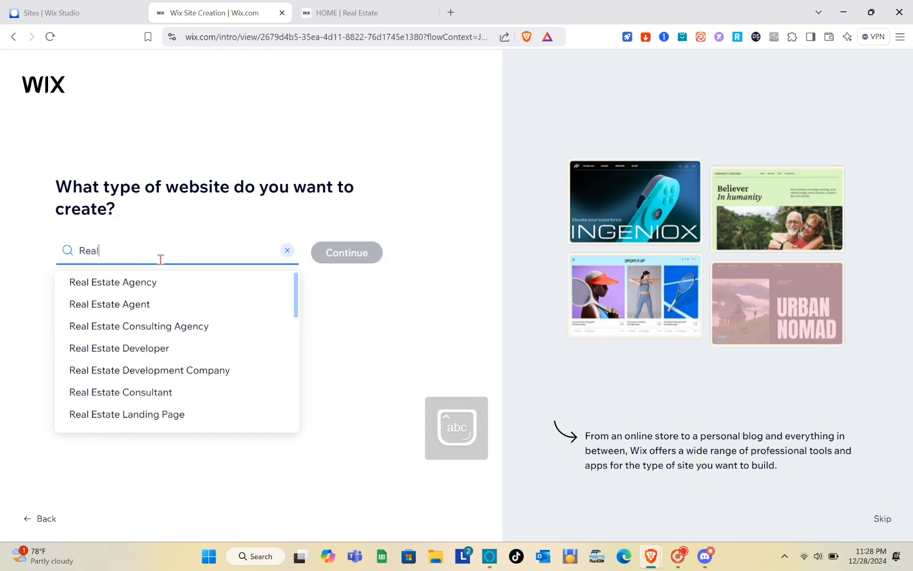
text( Esatet)
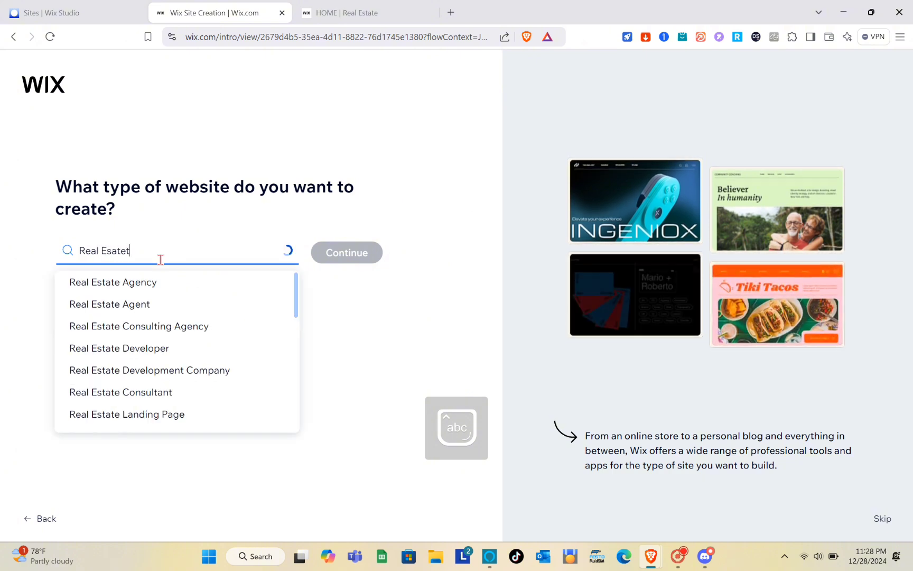
click(149, 304)
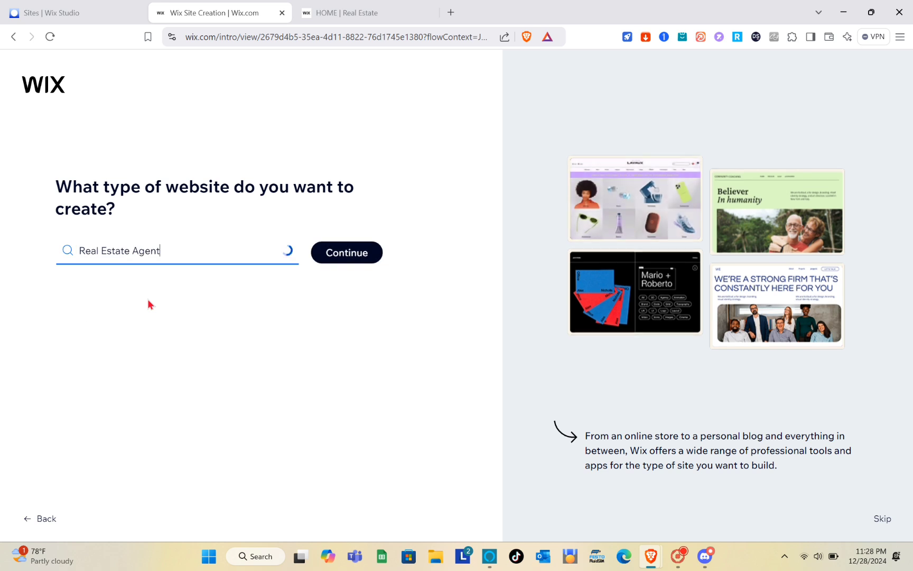
click(354, 259)
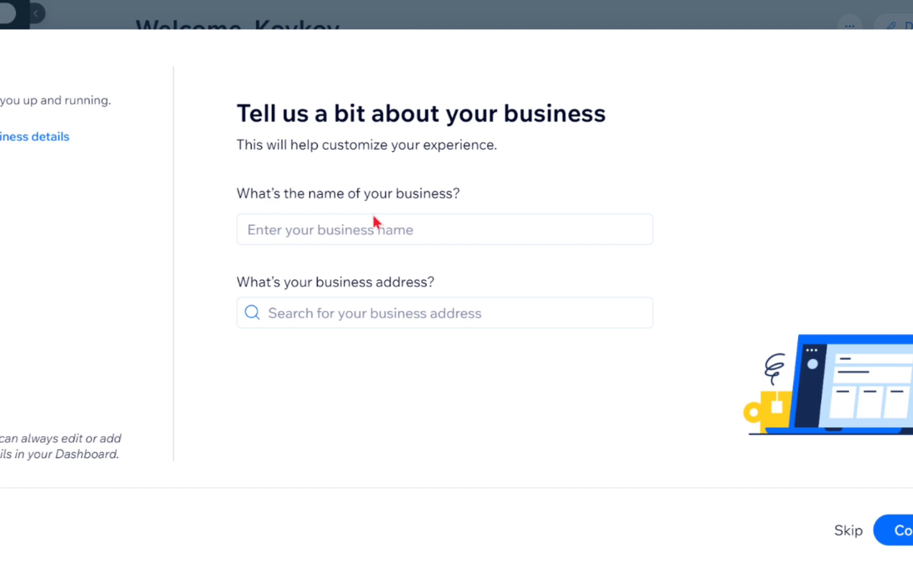
Skip the business name and address details and the default working hours in the setup wizard.
click(341, 228)
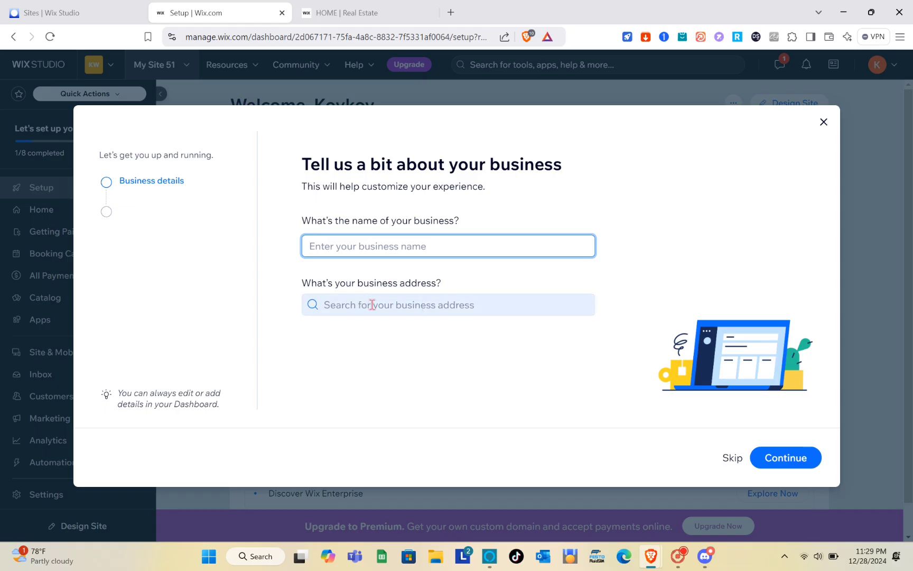
click(372, 305)
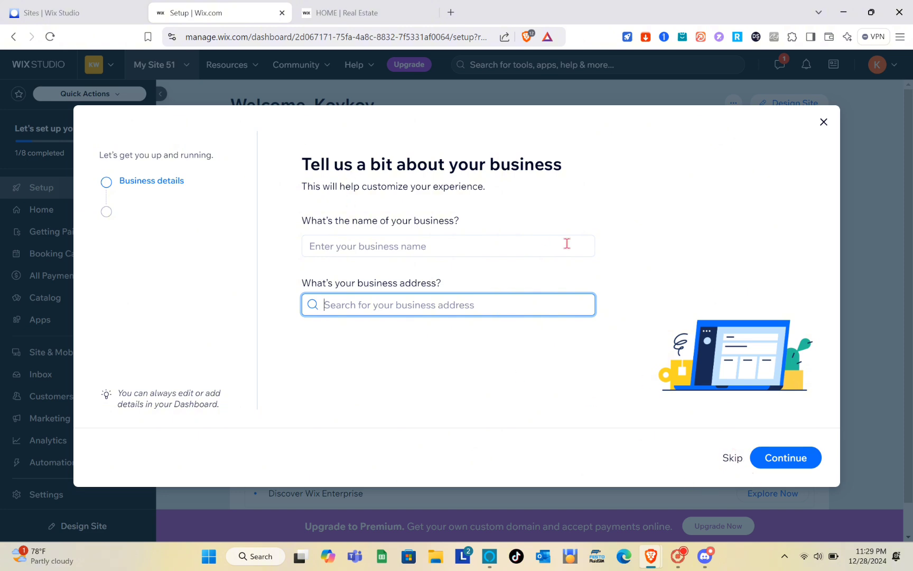
click(733, 461)
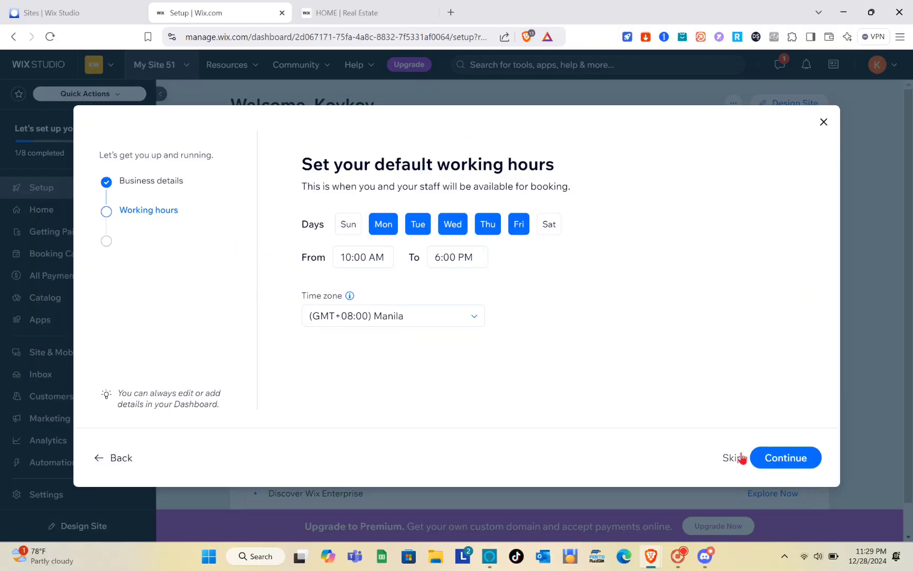
click(740, 459)
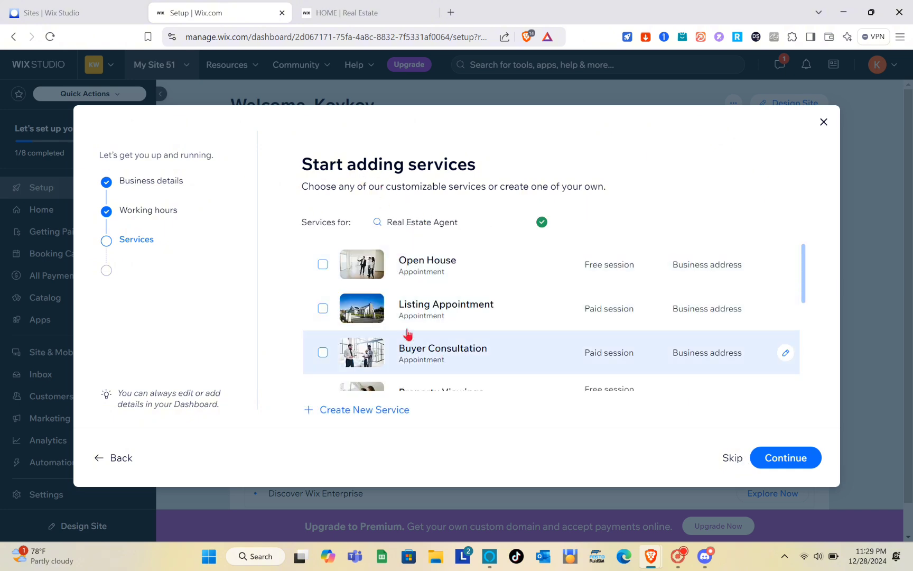
Look through the suggested services, skip the services, staff and useful tools stages, and continue to the dashboard.
scroll(415, 332, down, 1)
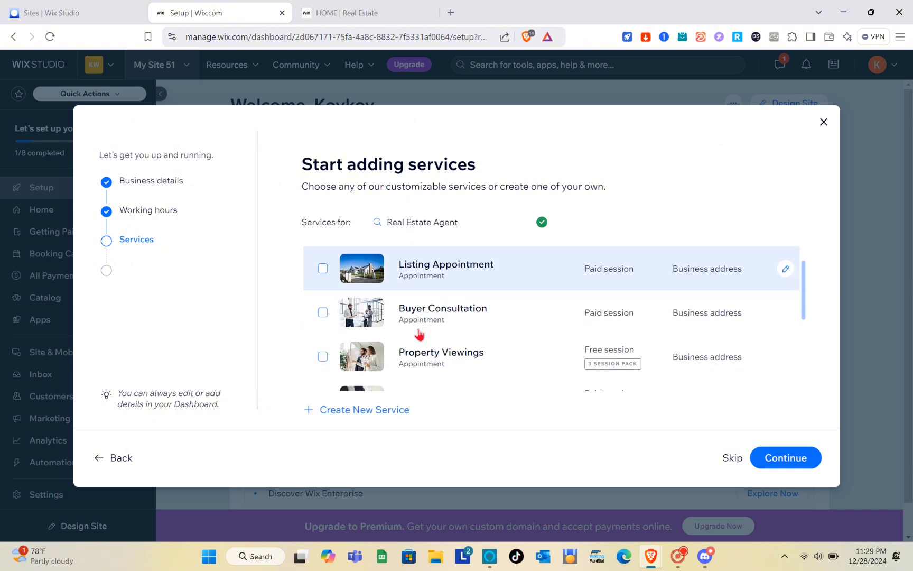
scroll(404, 328, down, 4)
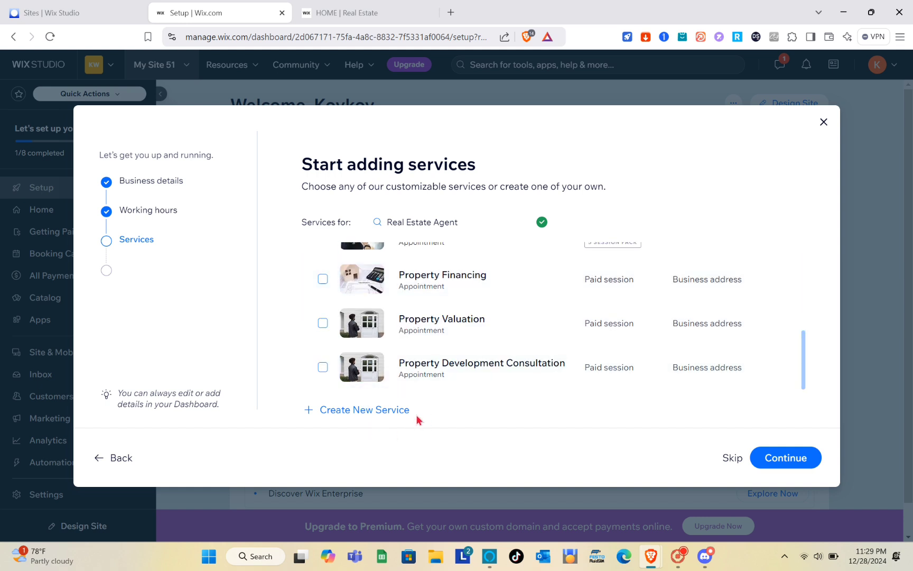
click(737, 459)
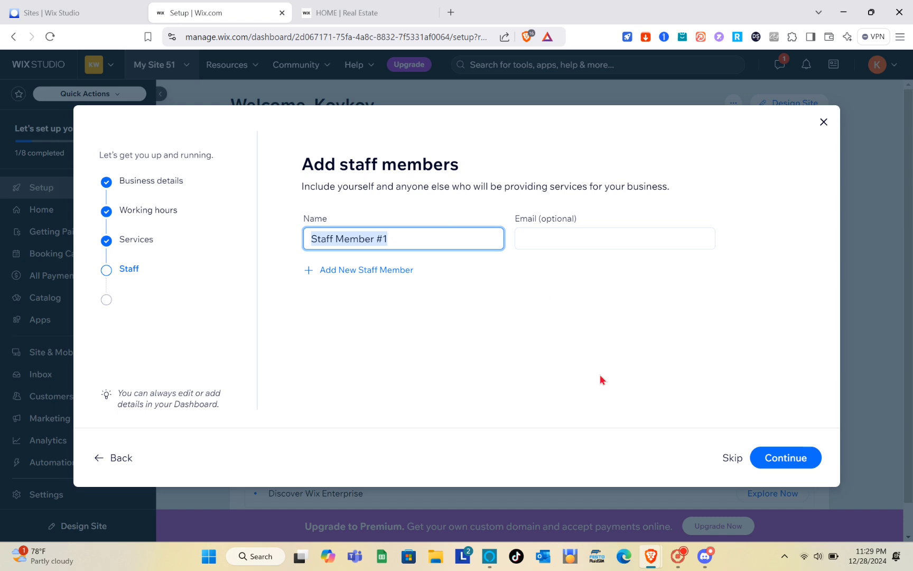
click(733, 459)
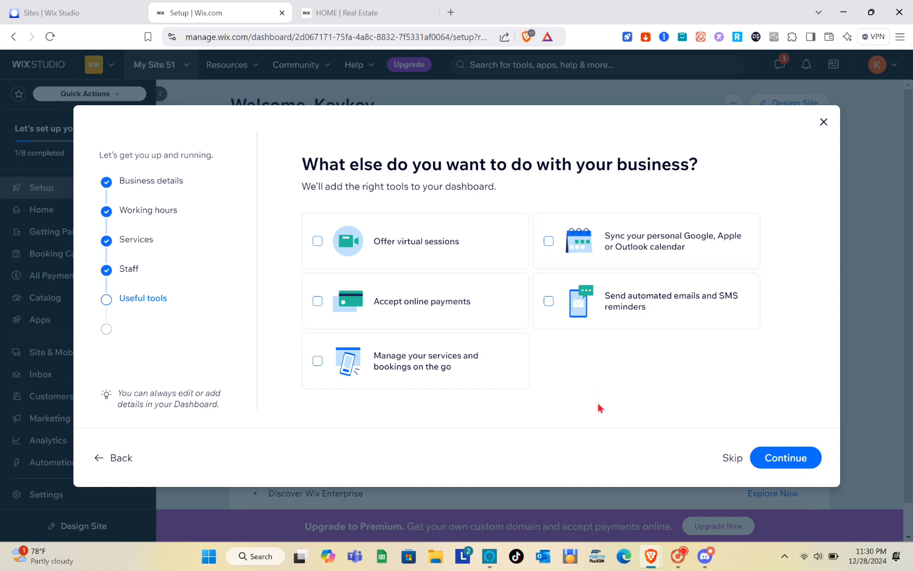
click(735, 464)
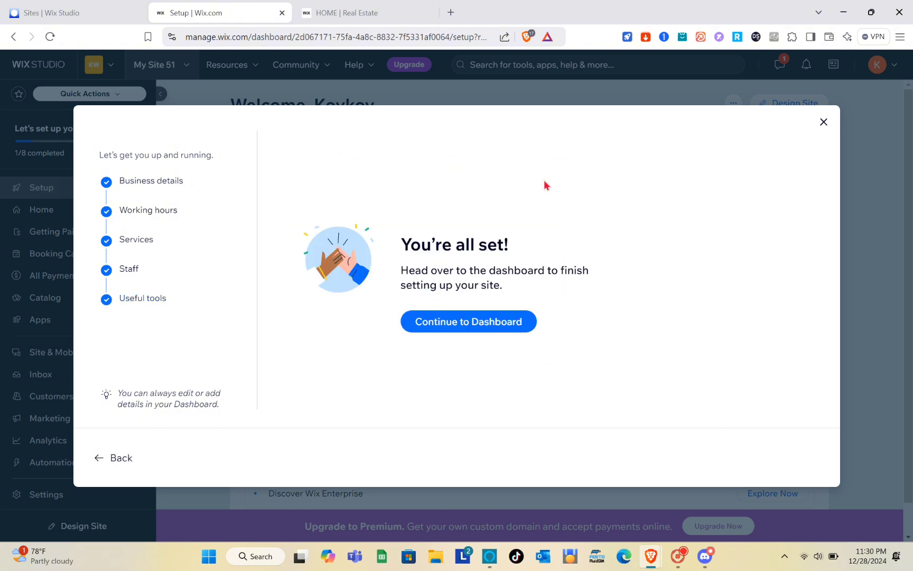
click(442, 320)
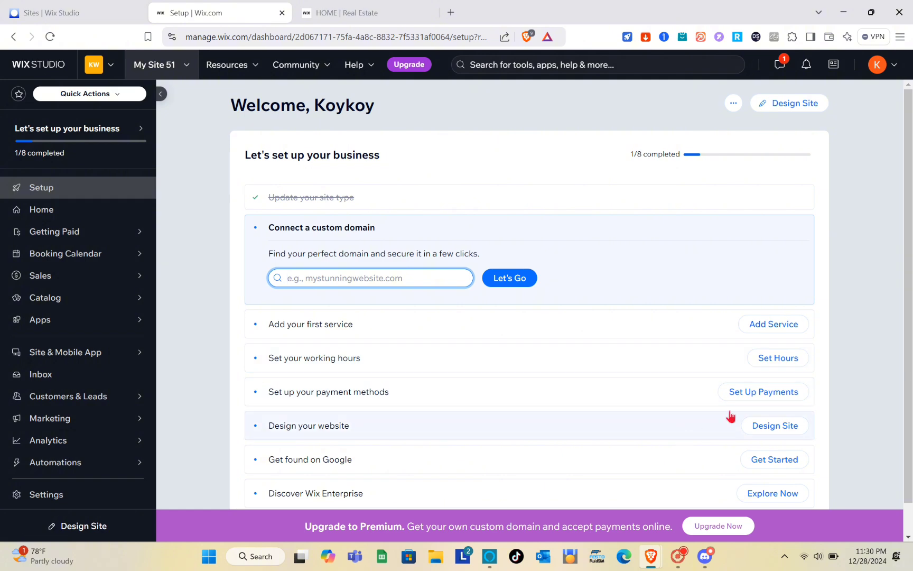
Open the payment methods setup from the business setup checklist.
click(776, 395)
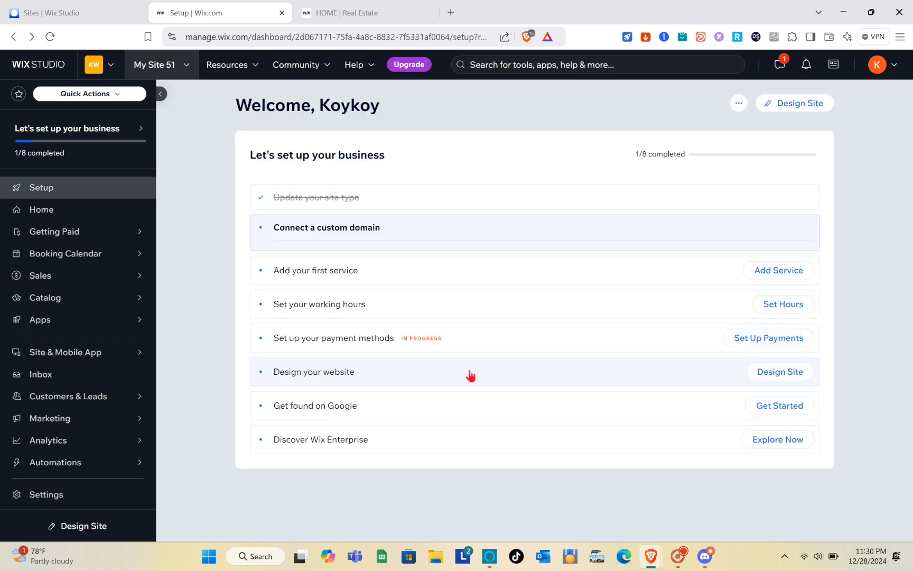
click(337, 233)
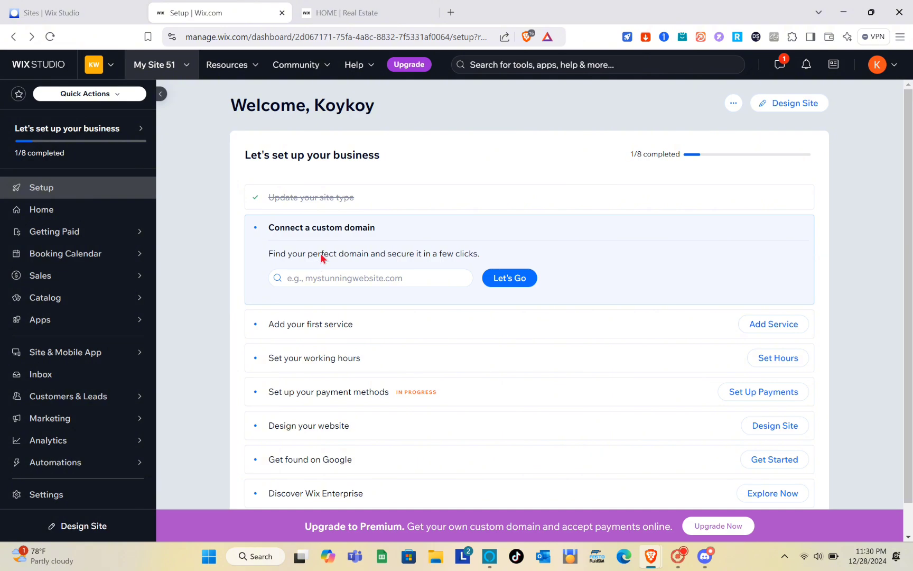
scroll(322, 257, down, 1)
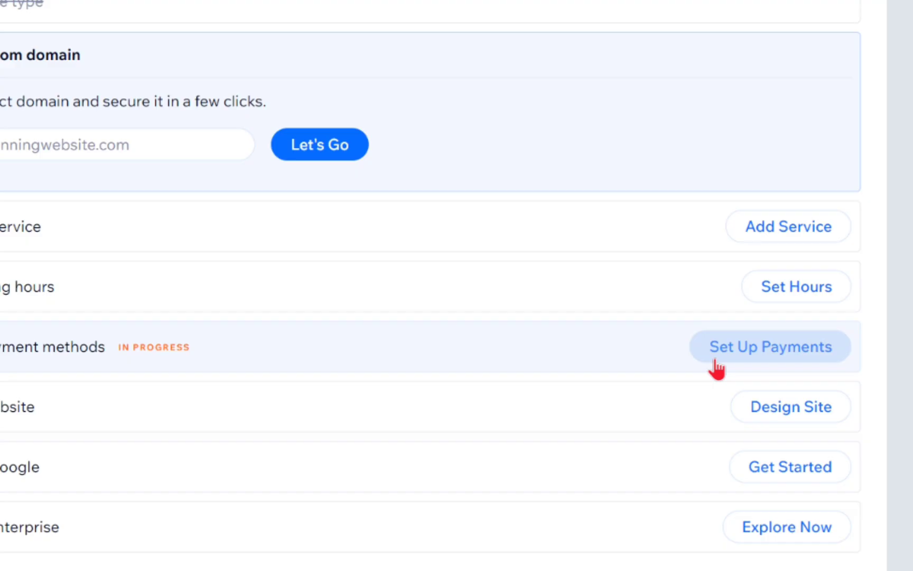
click(733, 368)
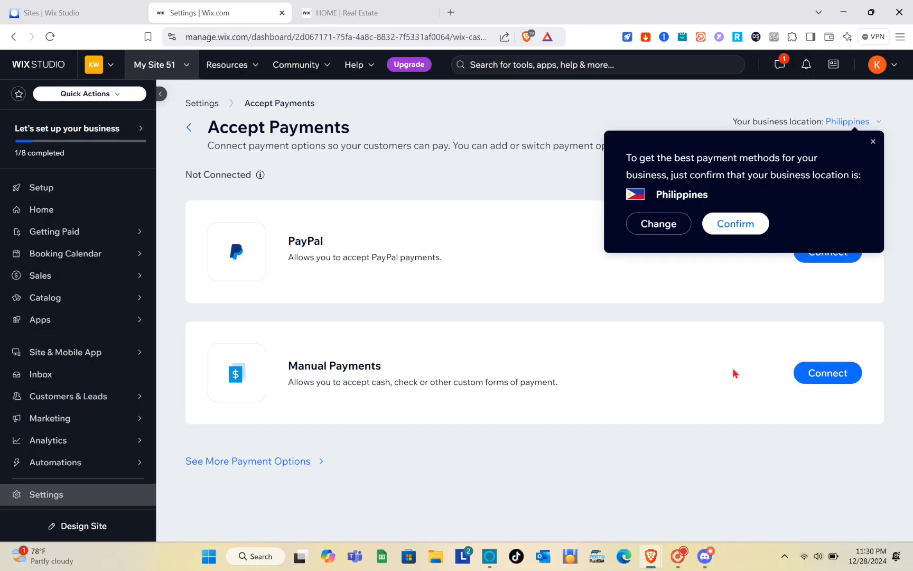
Change the business location for accepting payments to United States.
click(874, 143)
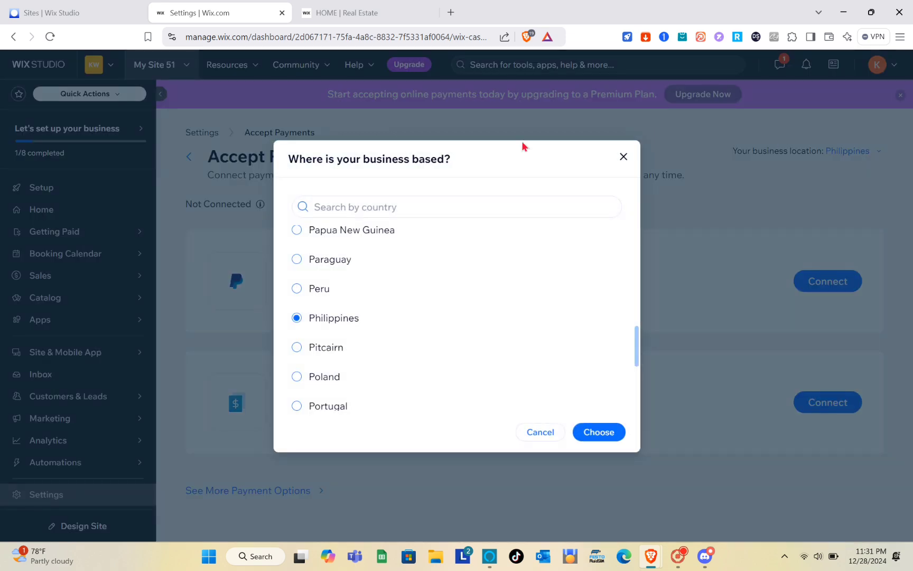
click(379, 206)
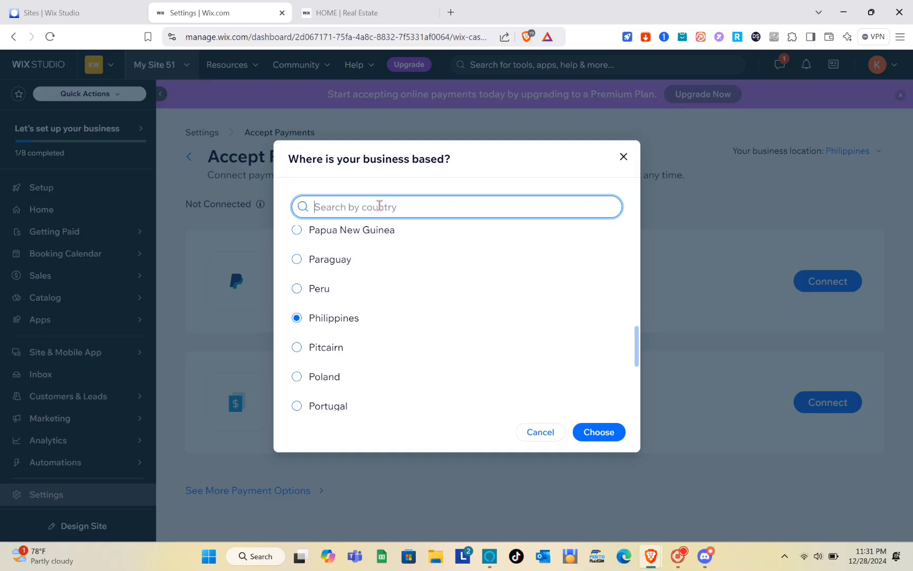
text(usa)
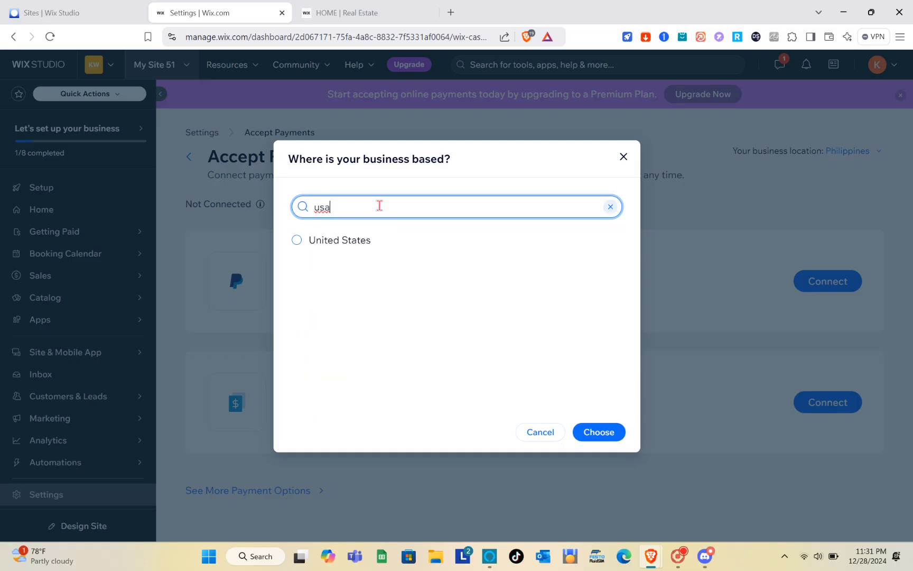
click(313, 244)
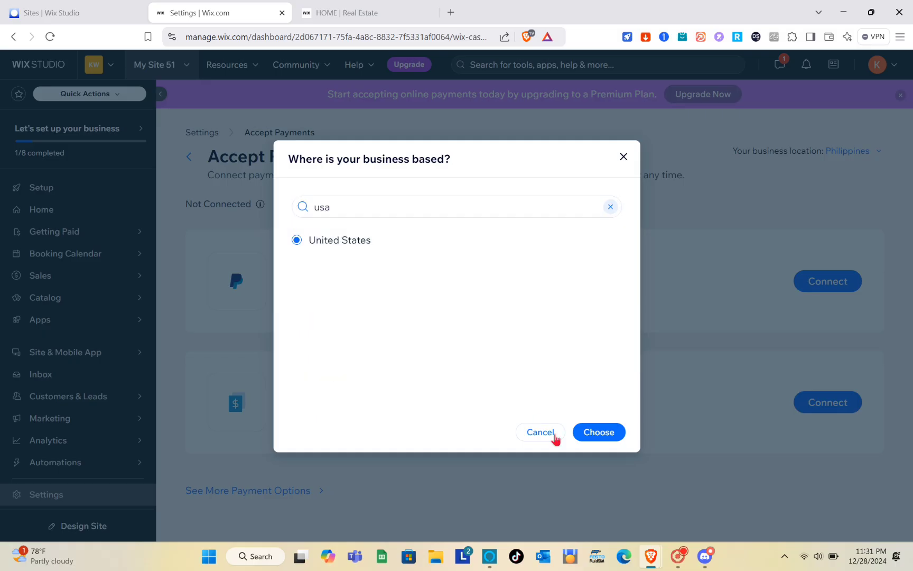
click(600, 436)
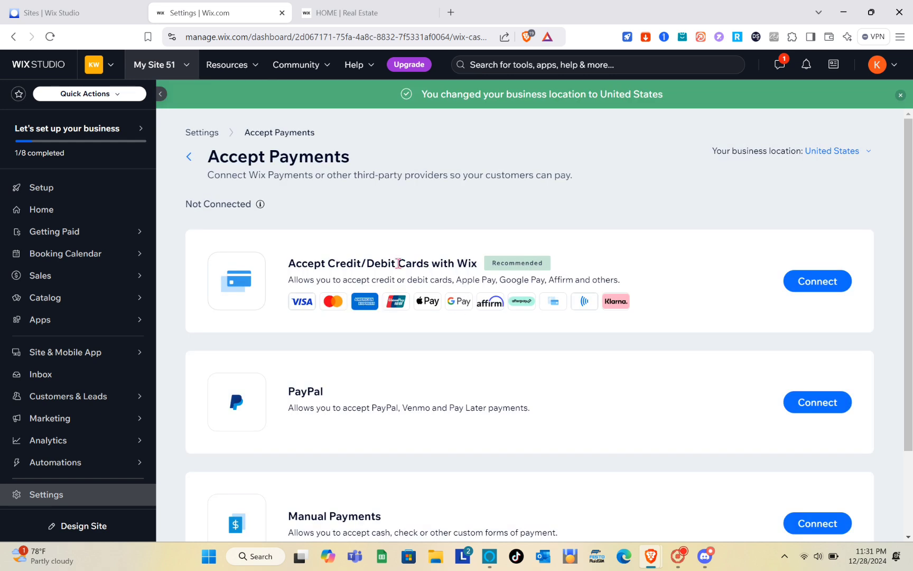
Connect credit/debit card payments with Wix, declare that no prohibited products or services are sold, and accept the terms.
drag(289, 263, 484, 273)
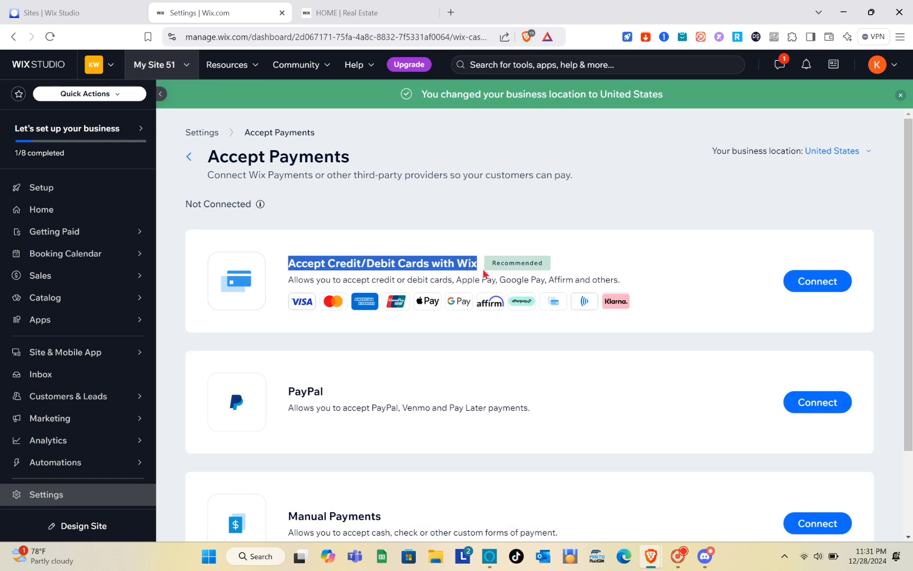
click(631, 234)
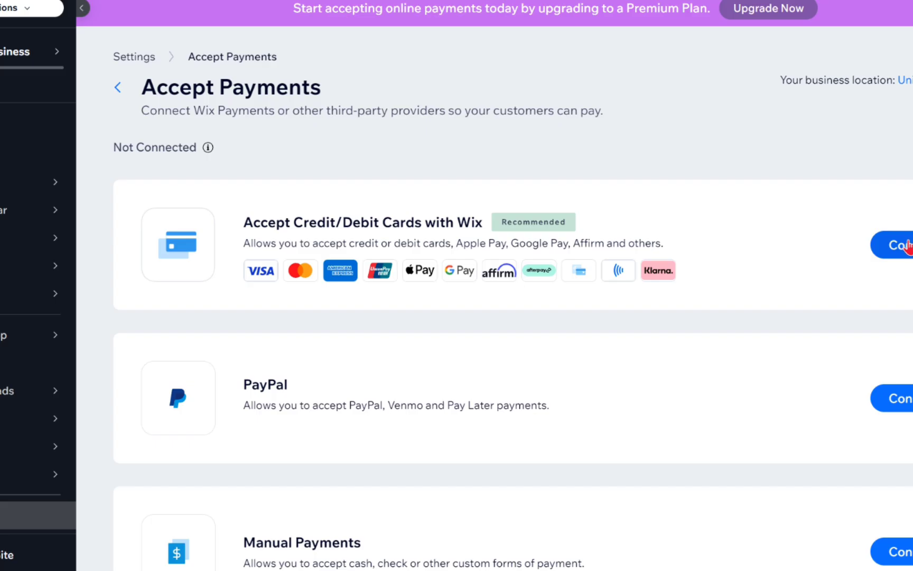
click(815, 277)
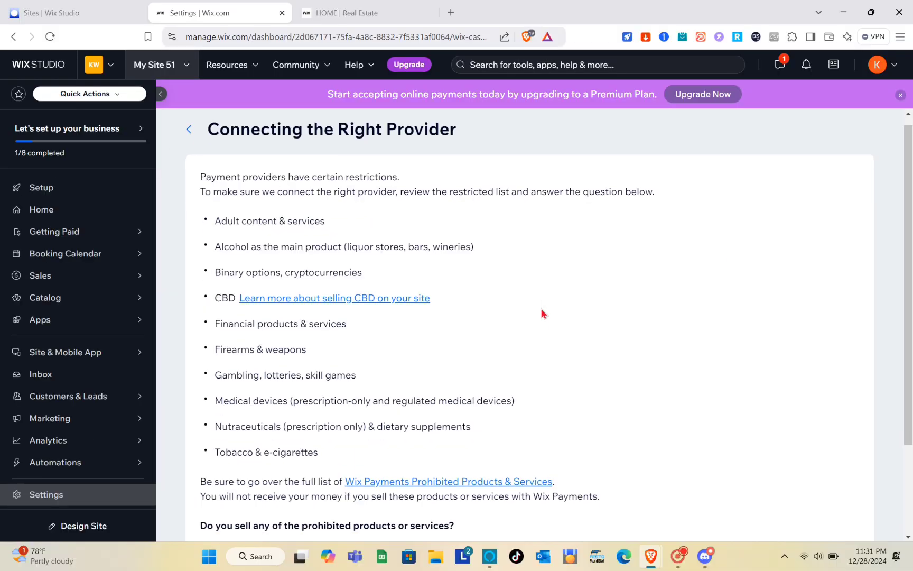
scroll(564, 292, down, 1)
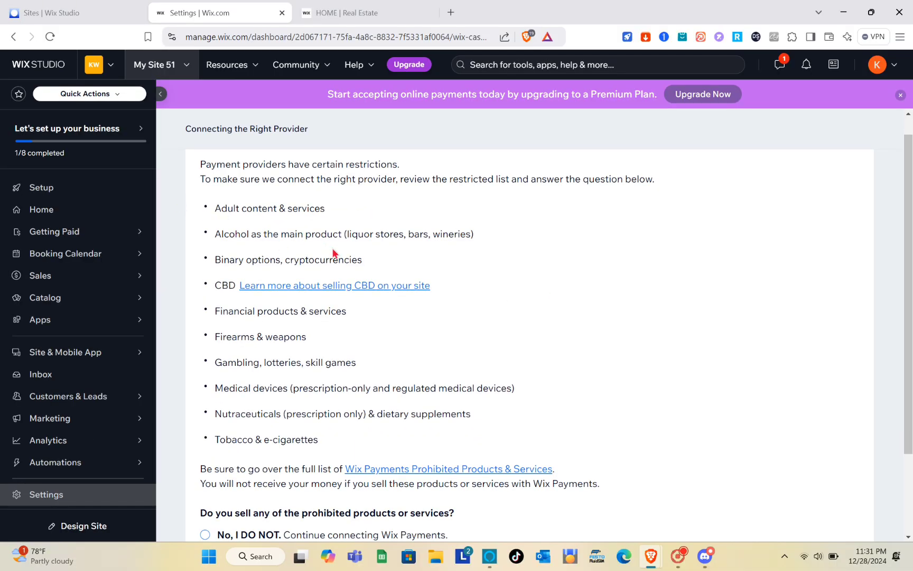
scroll(333, 252, down, 3)
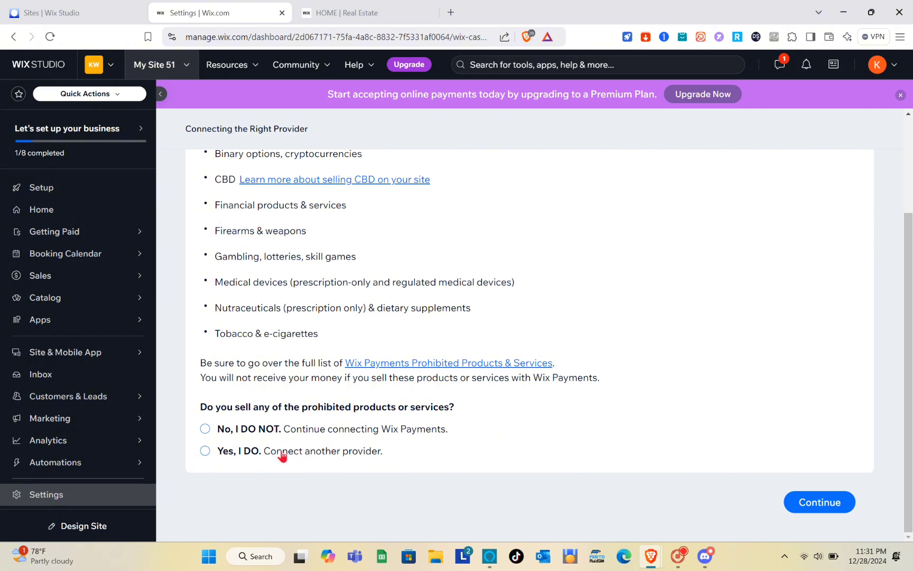
click(204, 430)
scroll(486, 478, down, 1)
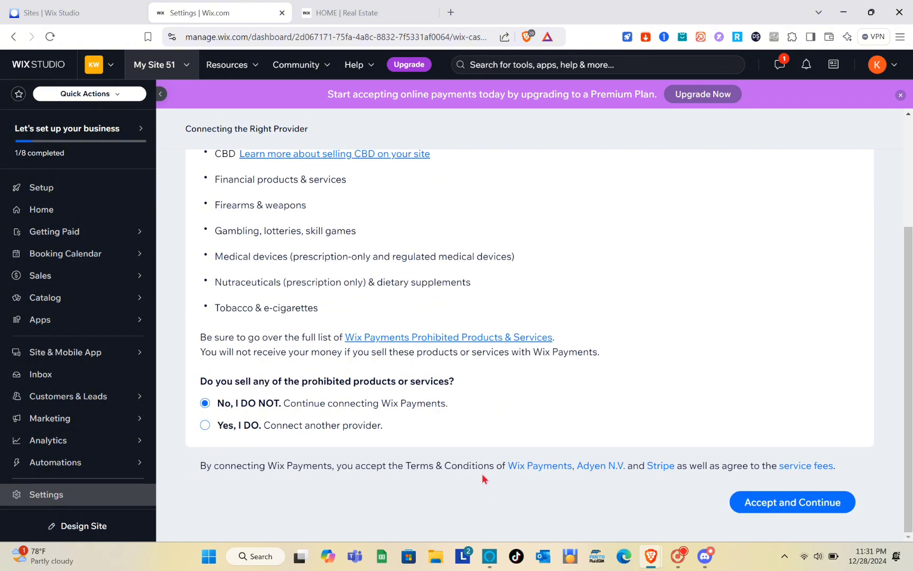
click(820, 507)
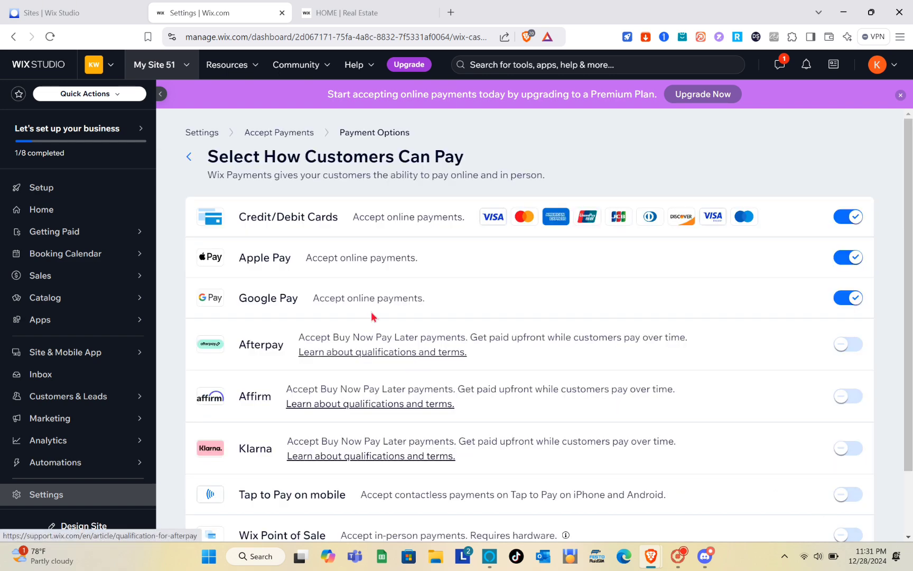
Review how customers can pay, continue with credit/debit cards, Apple Pay and Google Pay enabled, and dismiss the upgrade offer.
scroll(366, 298, down, 2)
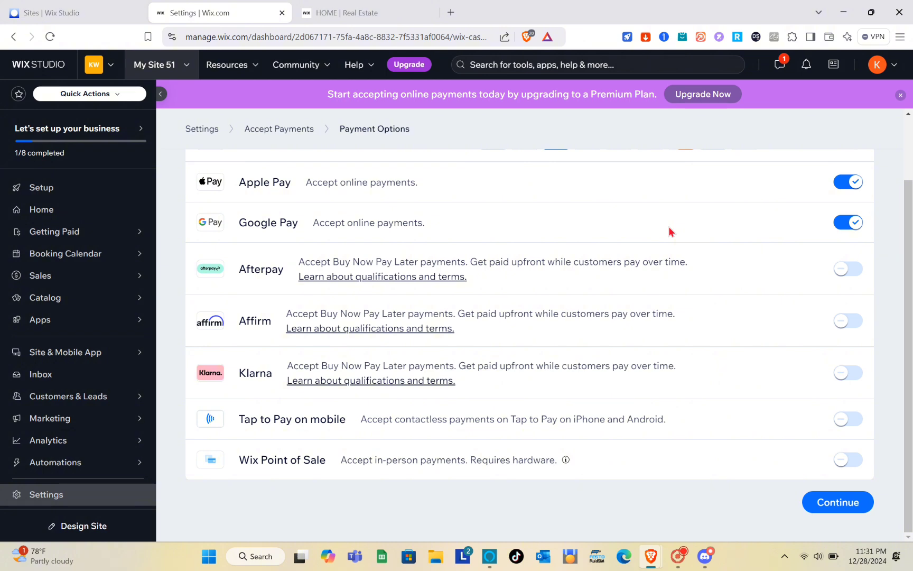
scroll(669, 231, up, 2)
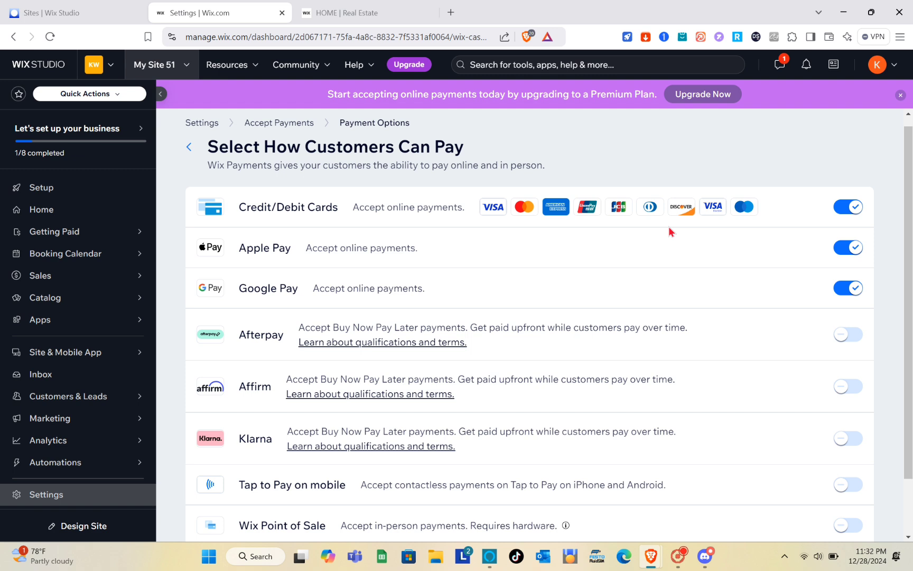
scroll(789, 266, down, 1)
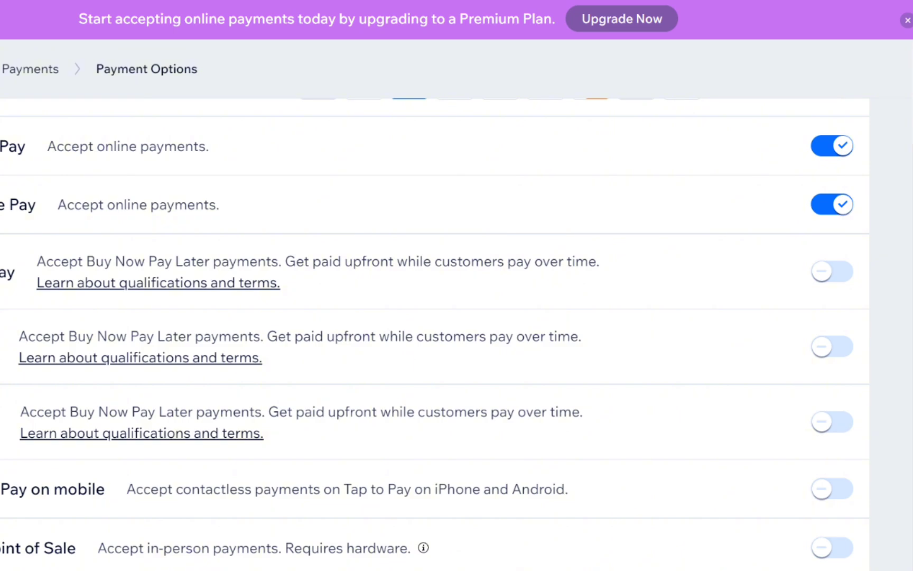
click(835, 505)
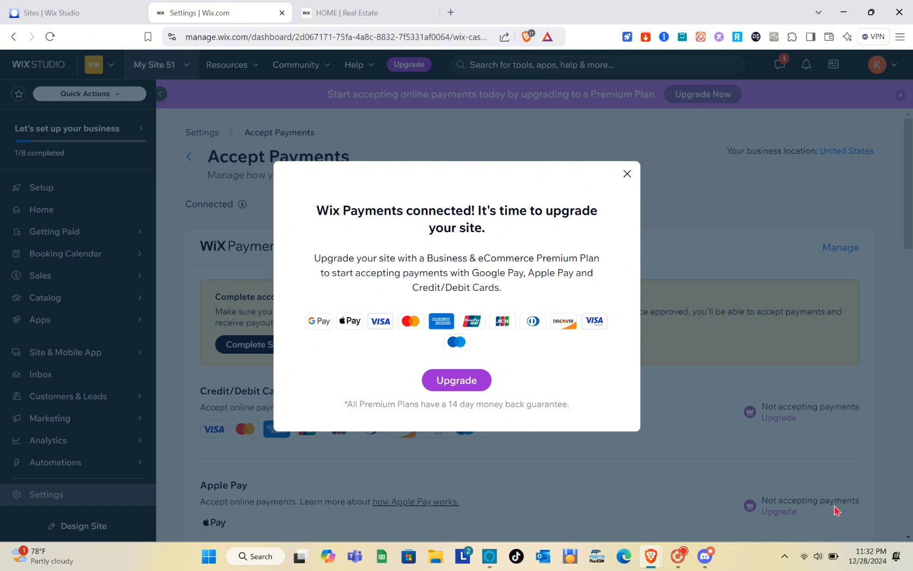
click(627, 174)
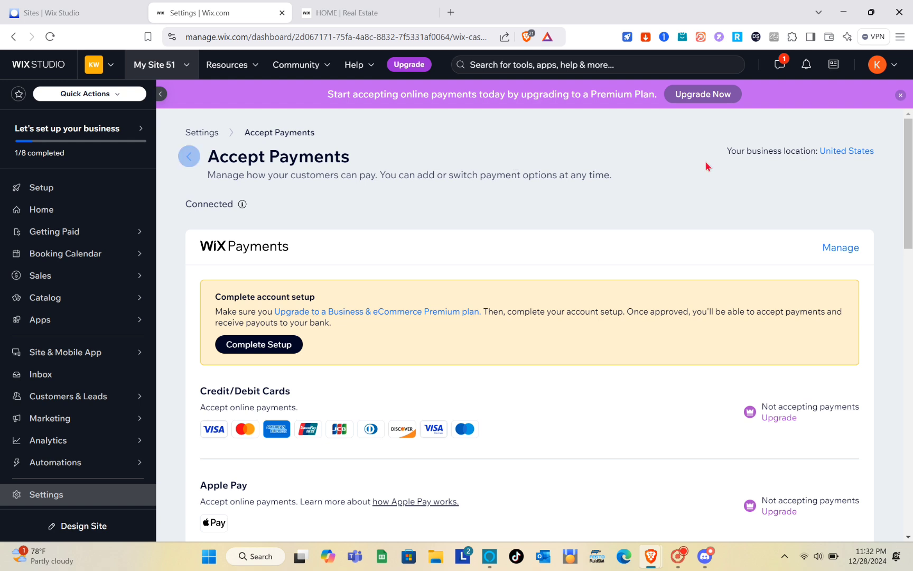
Return to the business setup checklist and start designing the site by customizing a template.
click(70, 194)
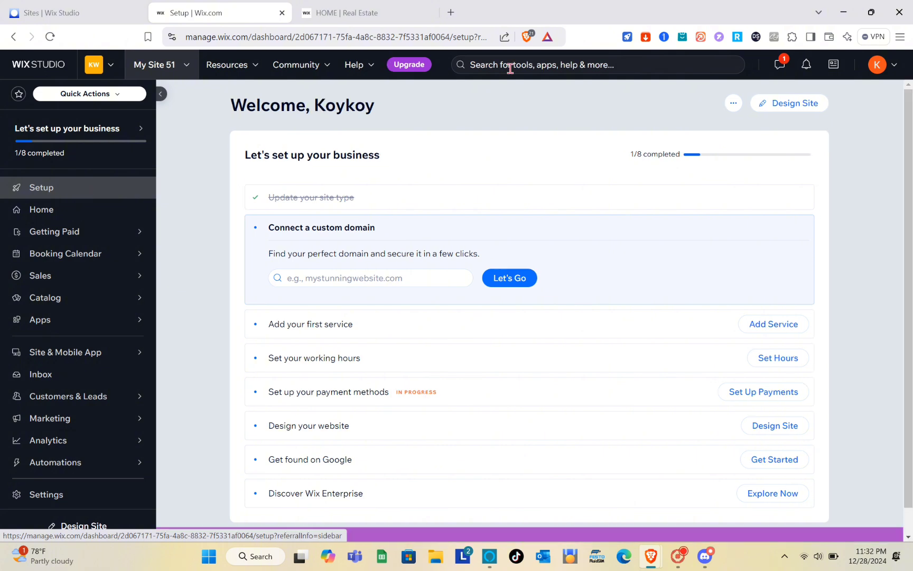
click(791, 109)
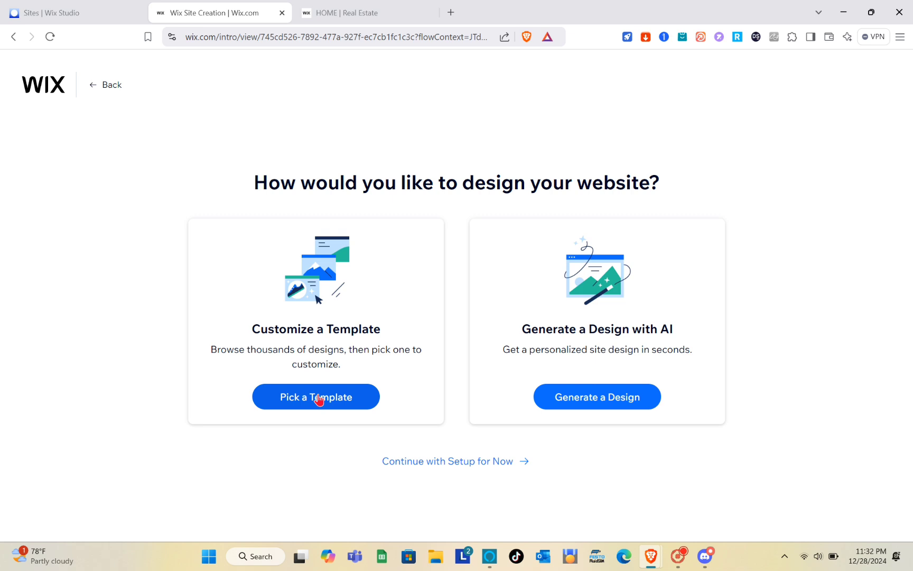
click(251, 400)
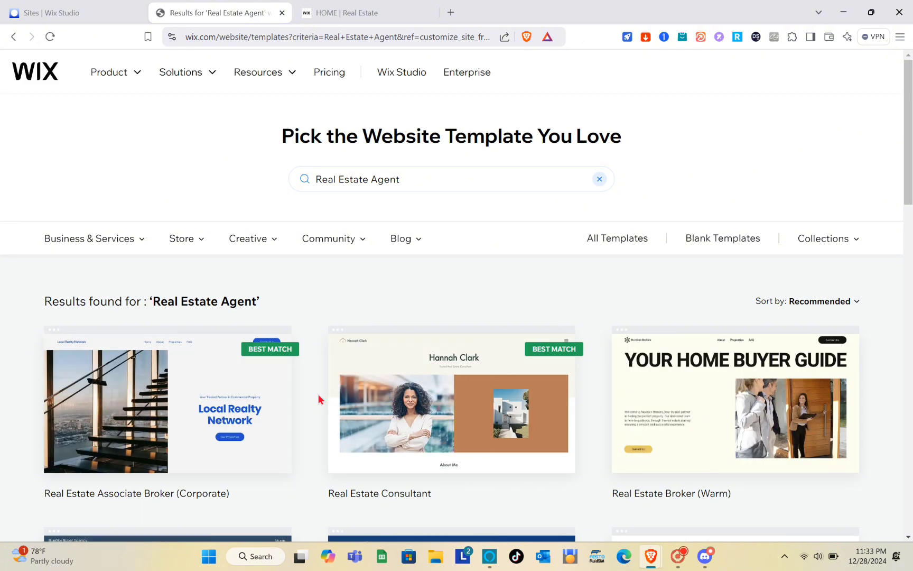
Look through the website templates found for Real Estate Agent.
click(417, 185)
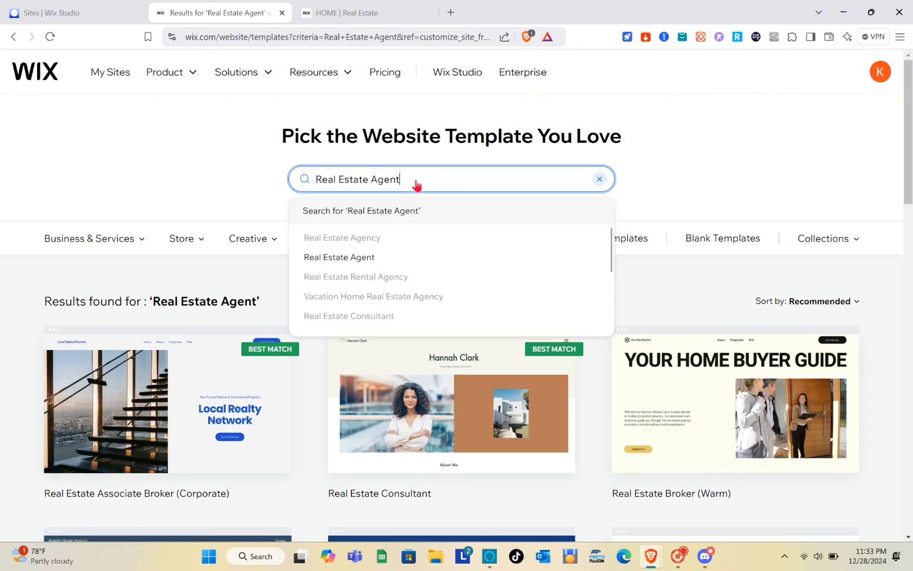
click(778, 164)
scroll(401, 361, down, 2)
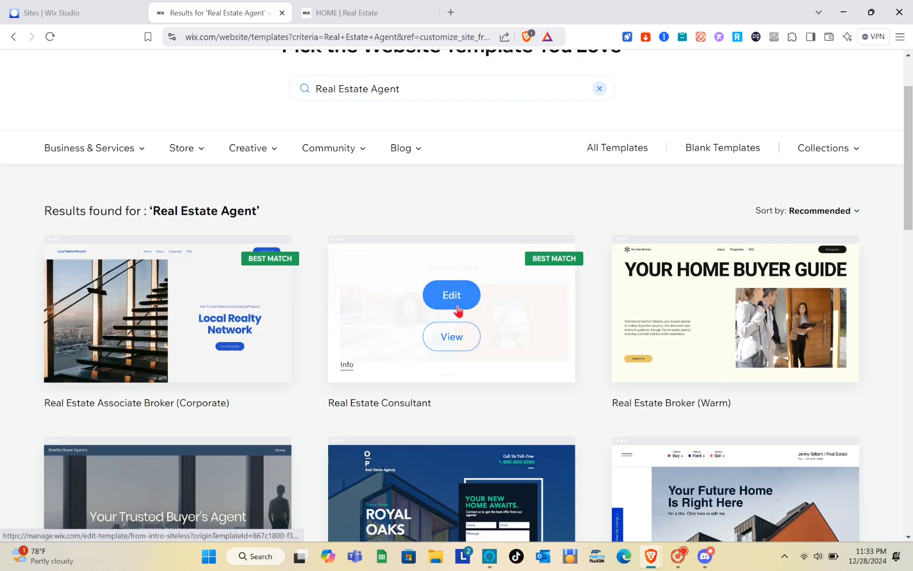
scroll(532, 304, down, 3)
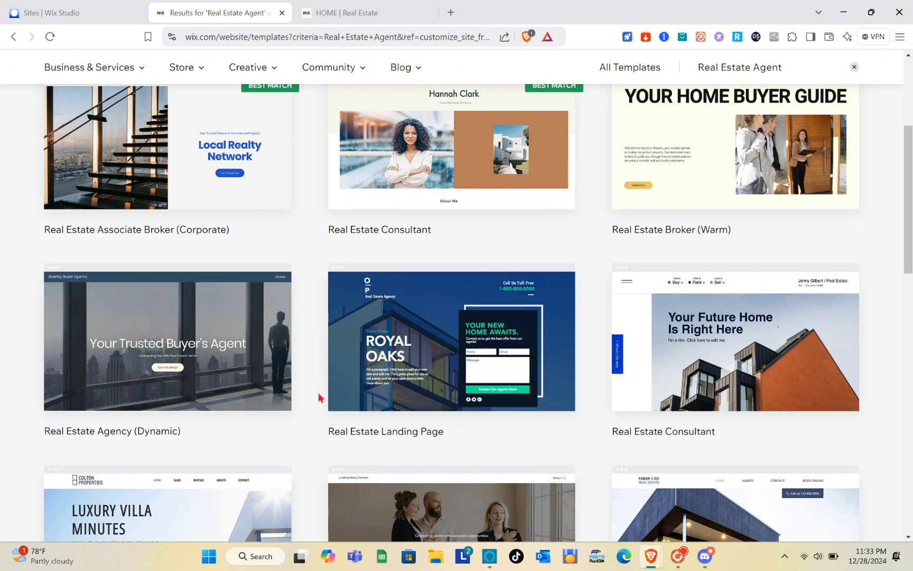
scroll(319, 398, down, 5)
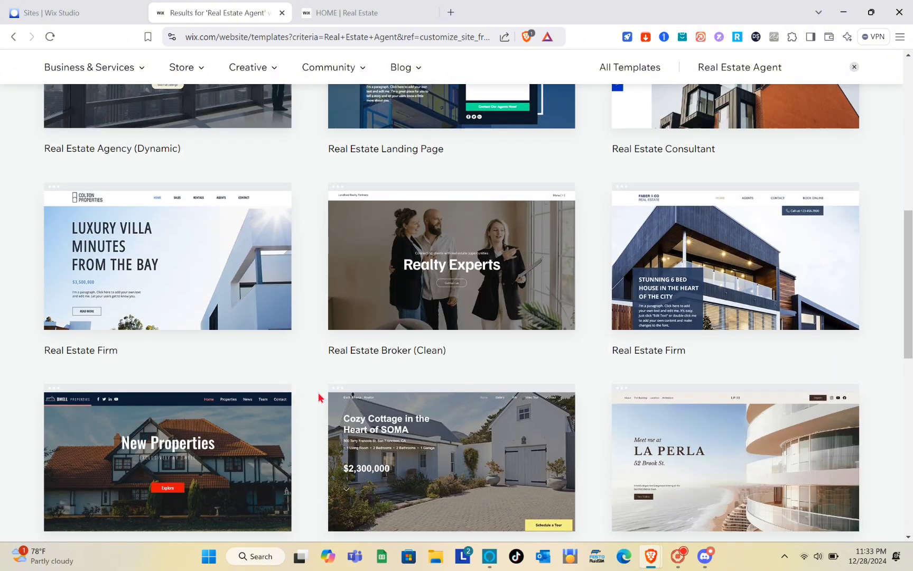
scroll(319, 398, down, 3)
scroll(318, 398, up, 7)
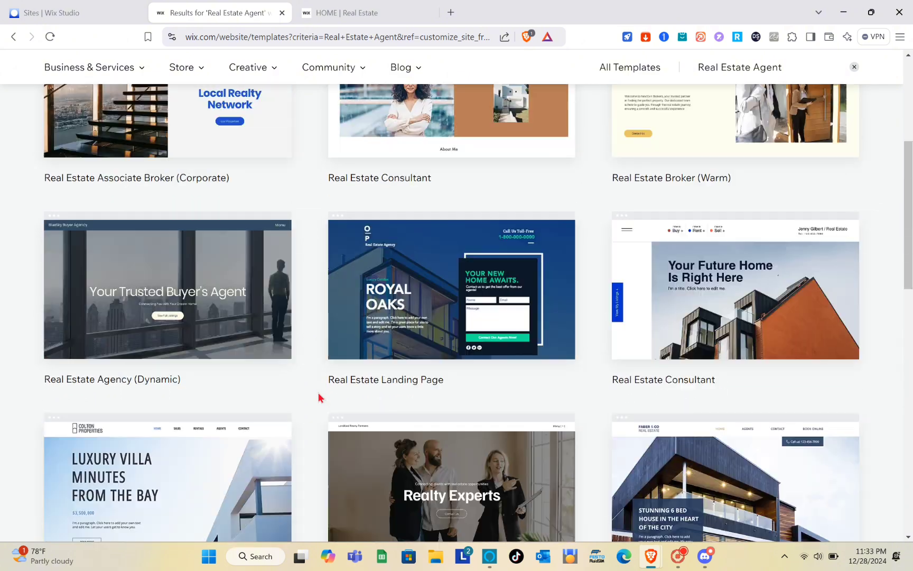
scroll(319, 397, up, 6)
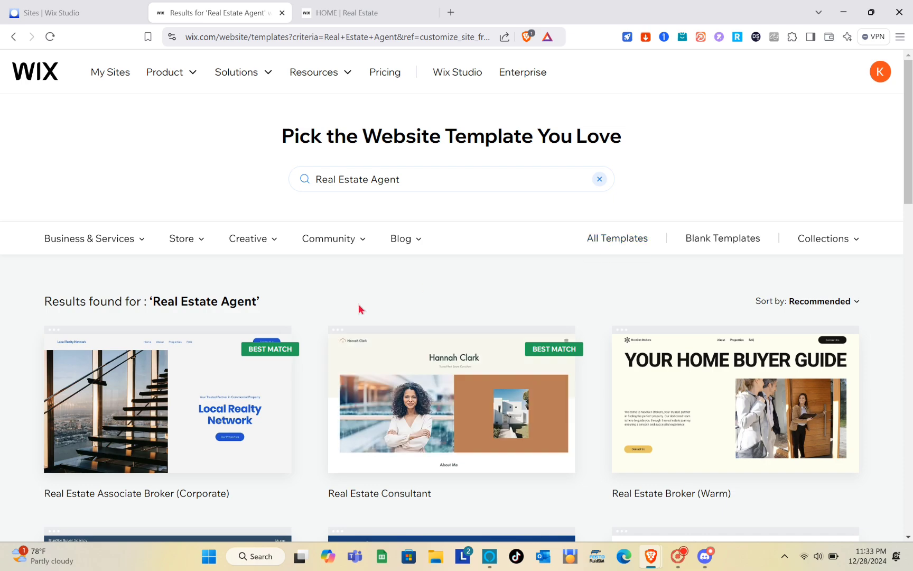
Show all website templates and browse the first page of designs down to the page navigation.
click(599, 246)
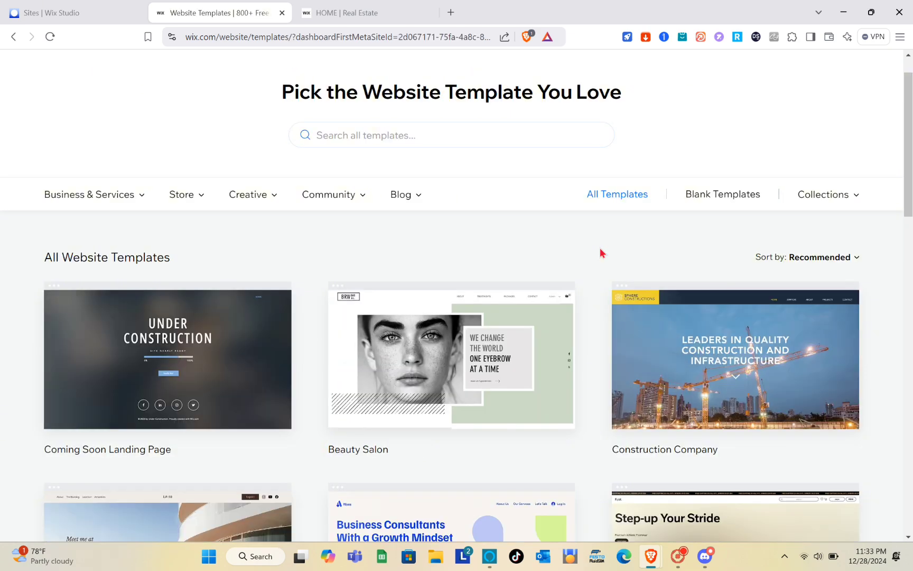
scroll(432, 359, down, 7)
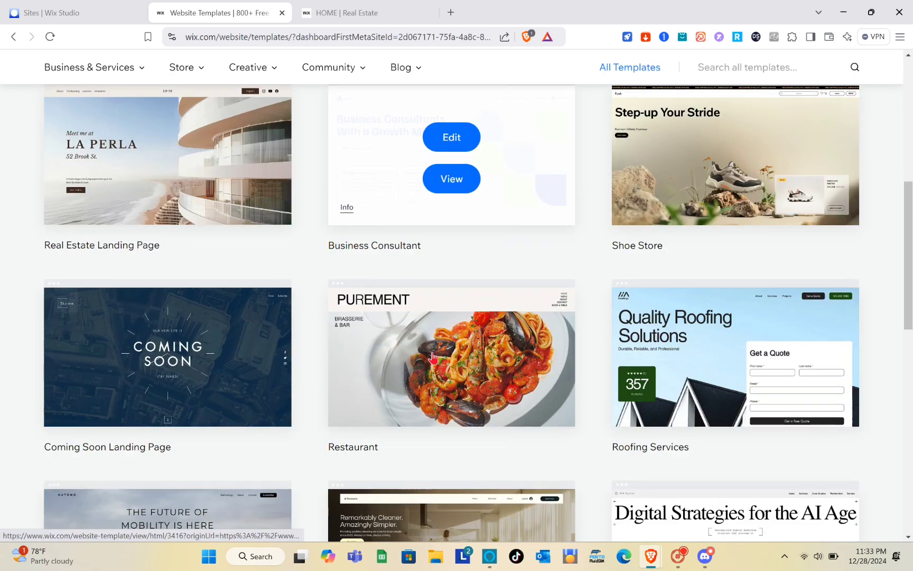
scroll(432, 359, down, 6)
scroll(432, 358, up, 2)
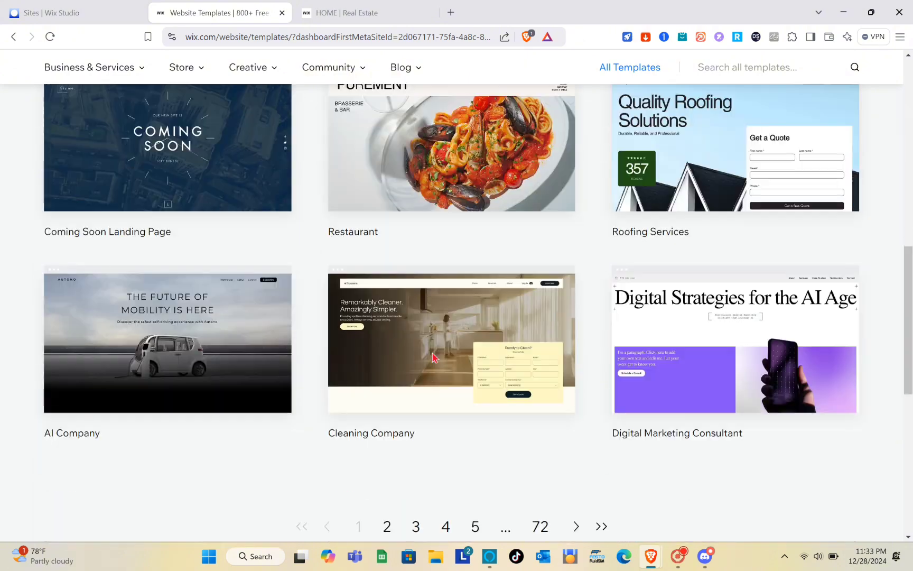
scroll(432, 359, down, 4)
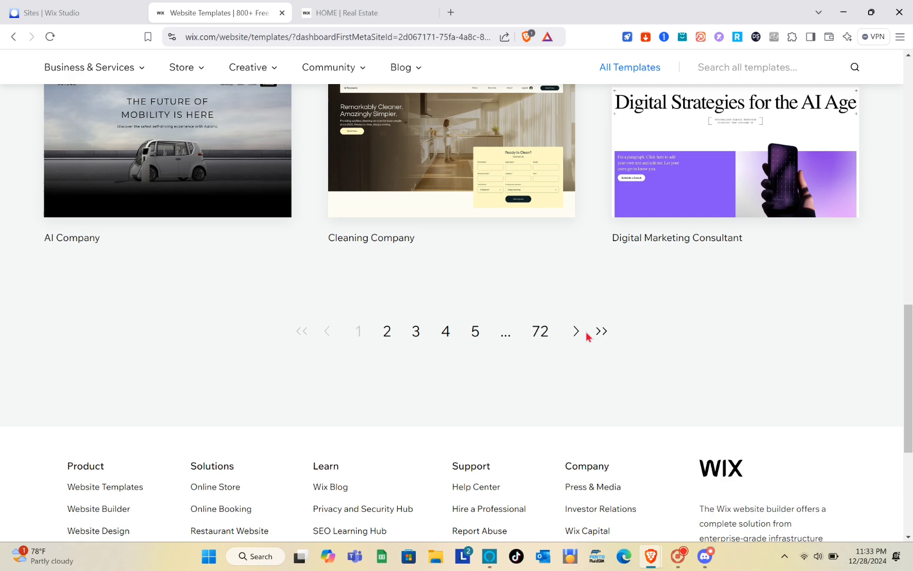
click(640, 354)
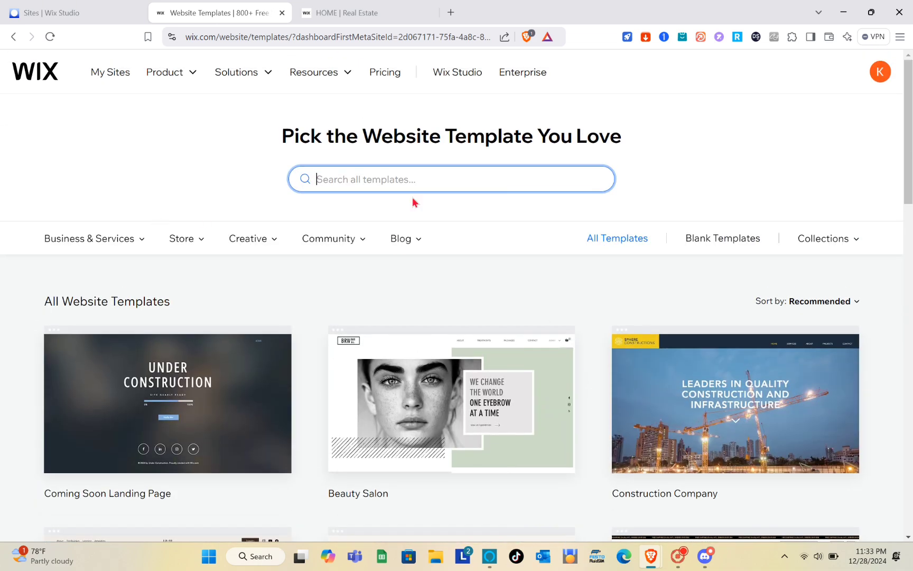
Examine the template collections and the Business & Services, Store and Creative categories.
click(831, 248)
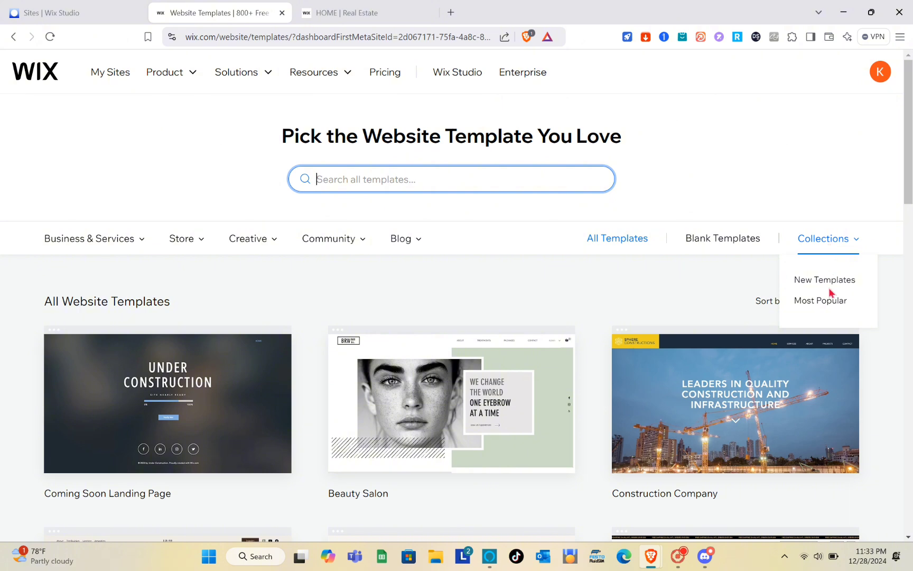
mouse_move(74, 240)
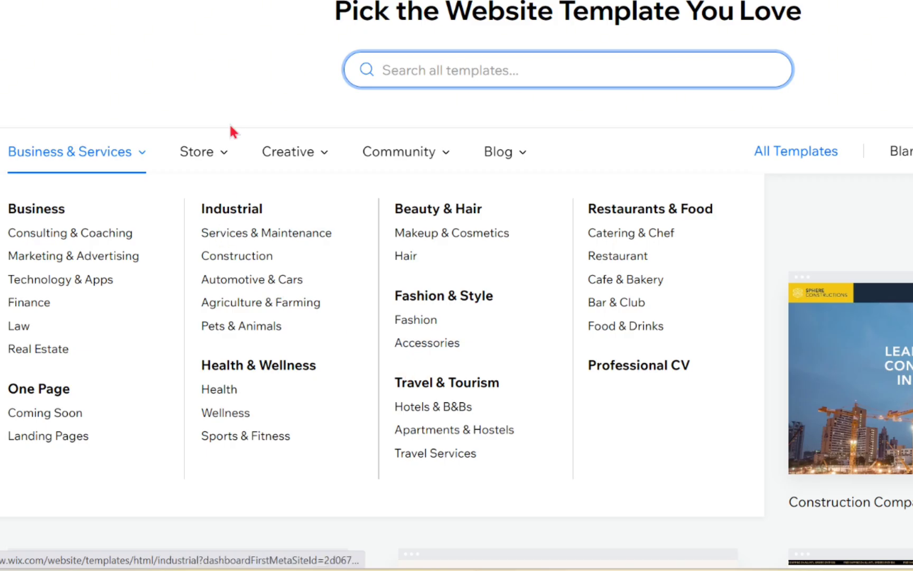
mouse_move(224, 157)
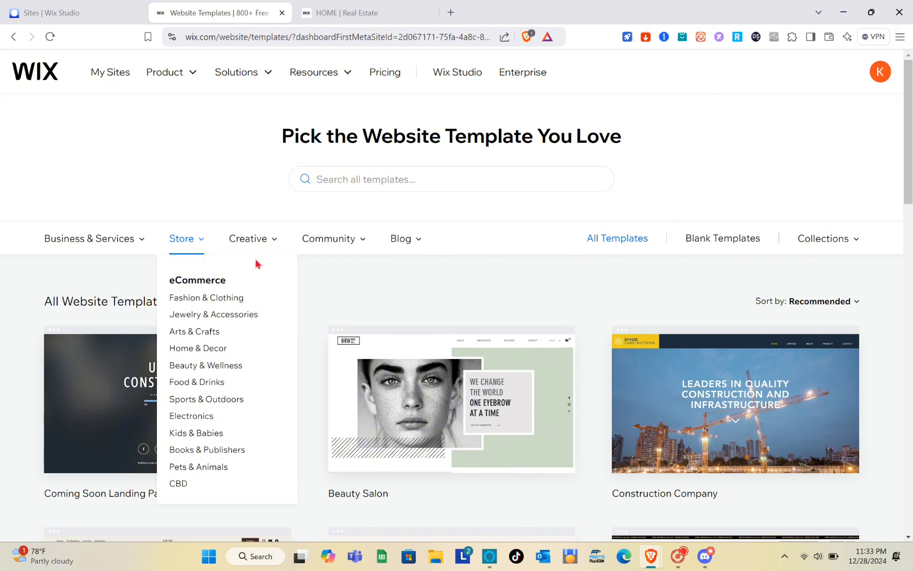
mouse_move(271, 243)
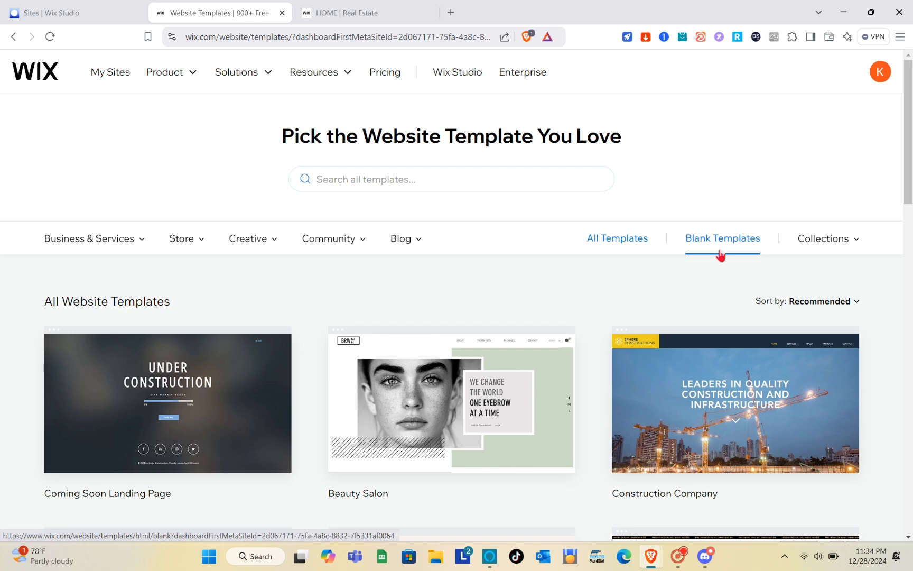
Show the blank website templates and look through the available layouts.
click(721, 254)
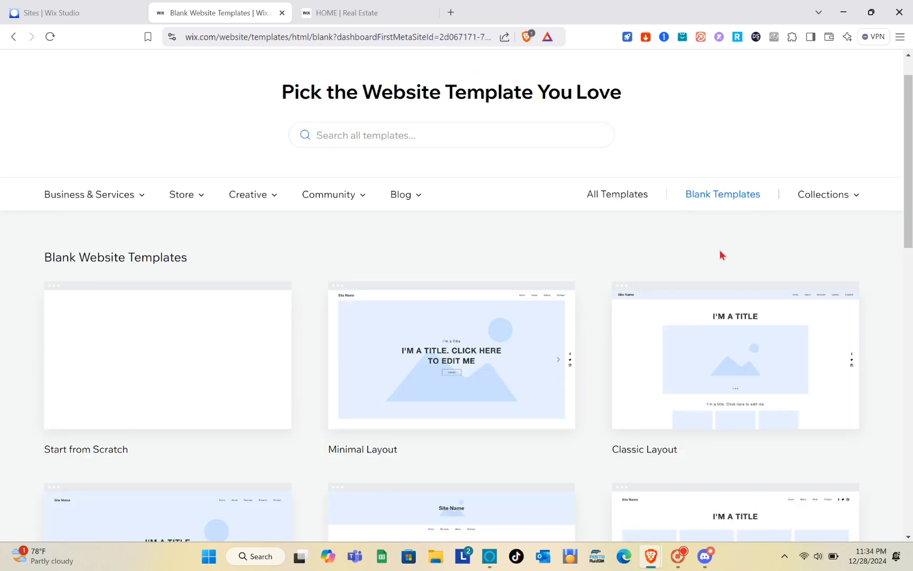
scroll(291, 386, down, 3)
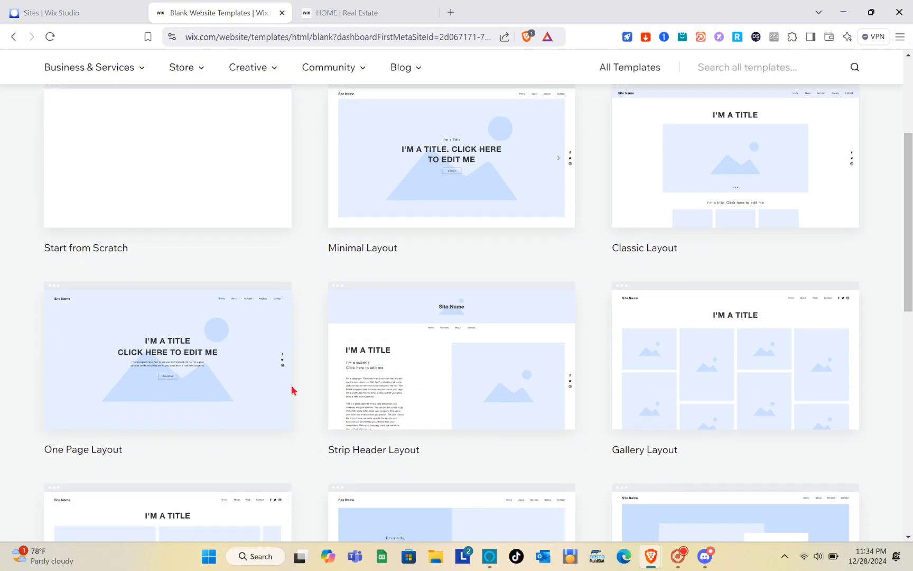
mouse_move(430, 388)
scroll(429, 389, up, 3)
scroll(429, 384, down, 1)
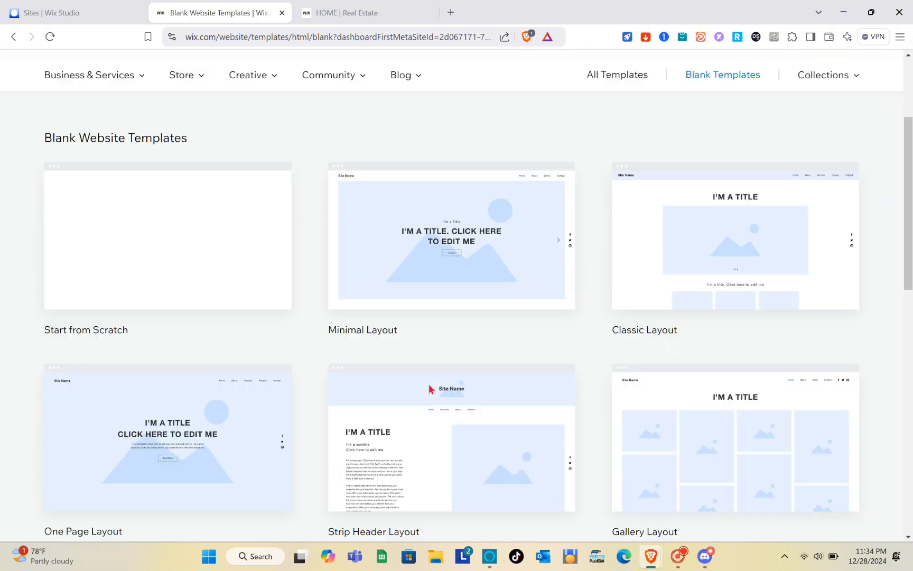
scroll(393, 342, down, 1)
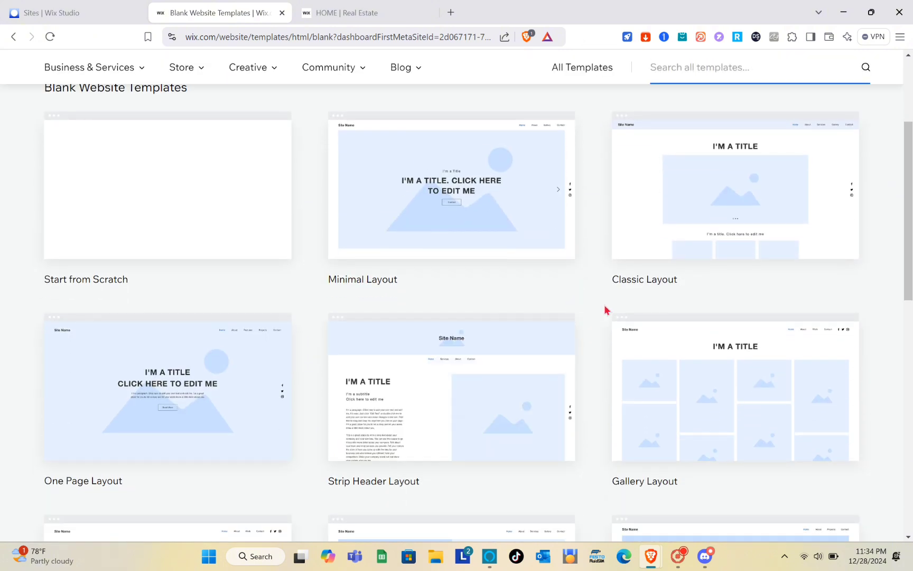
scroll(605, 310, down, 1)
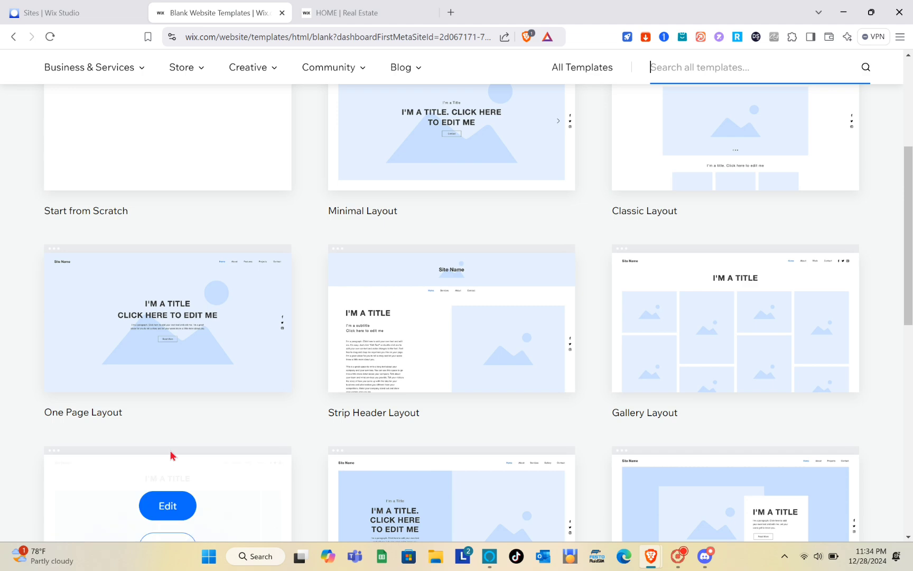
Start editing the Start from Scratch blank template and dismiss the dialog for enhancing the AI content.
mouse_move(275, 390)
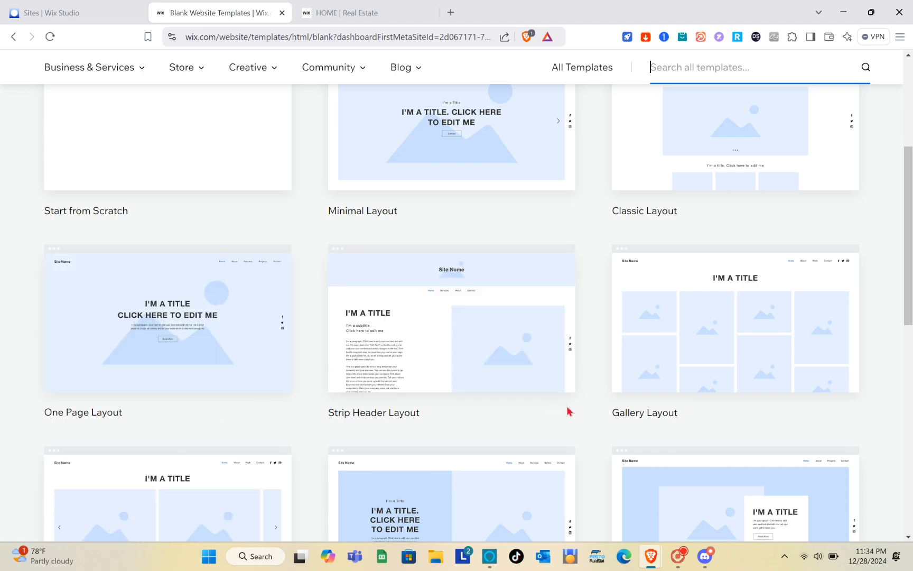
scroll(568, 411, up, 5)
scroll(555, 429, down, 3)
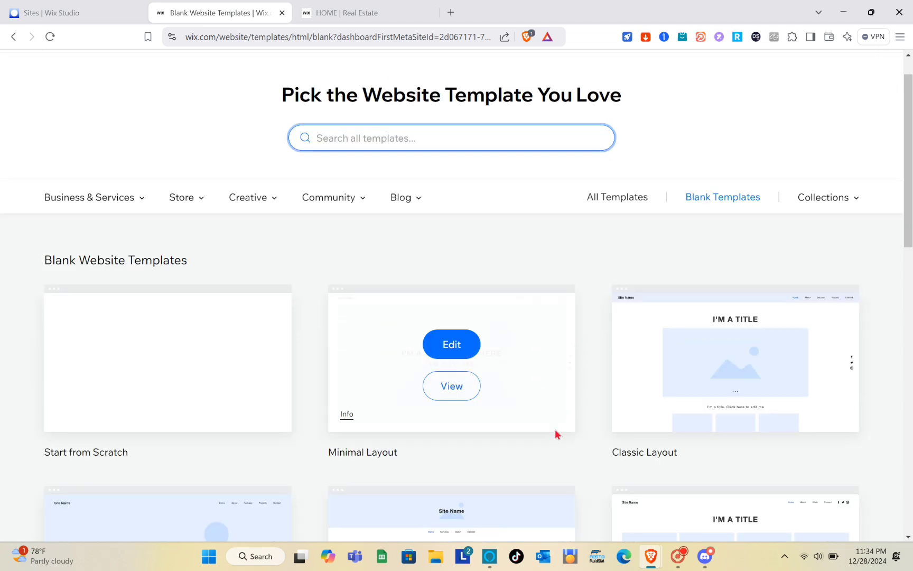
mouse_move(101, 290)
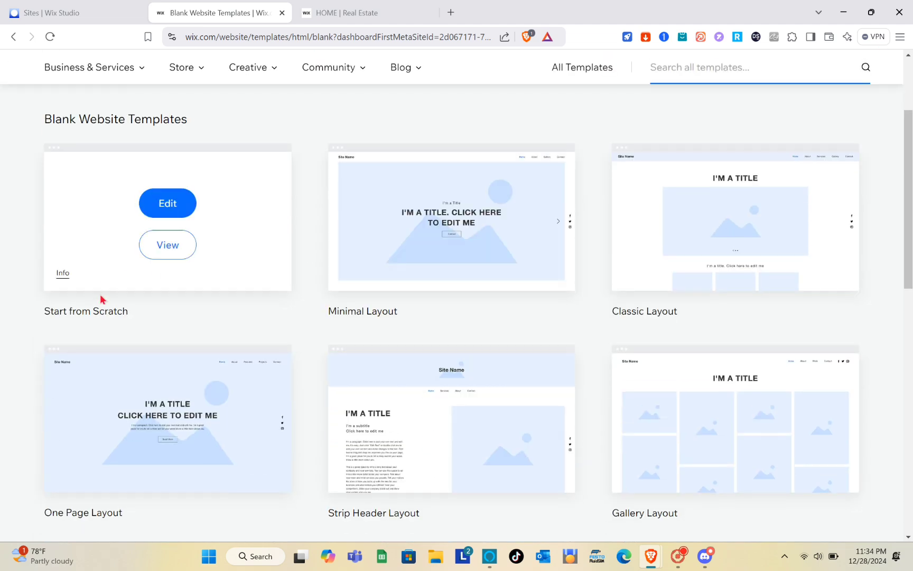
click(168, 208)
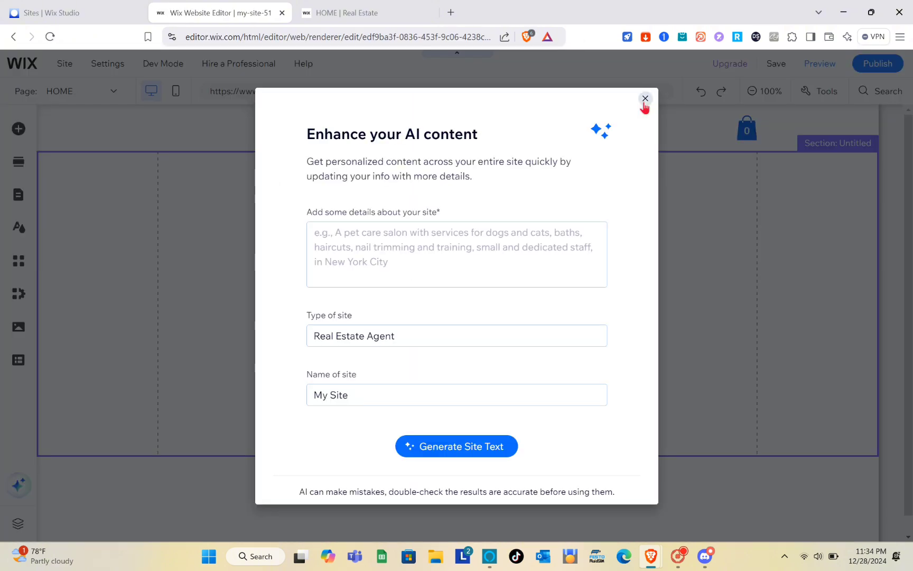
click(644, 100)
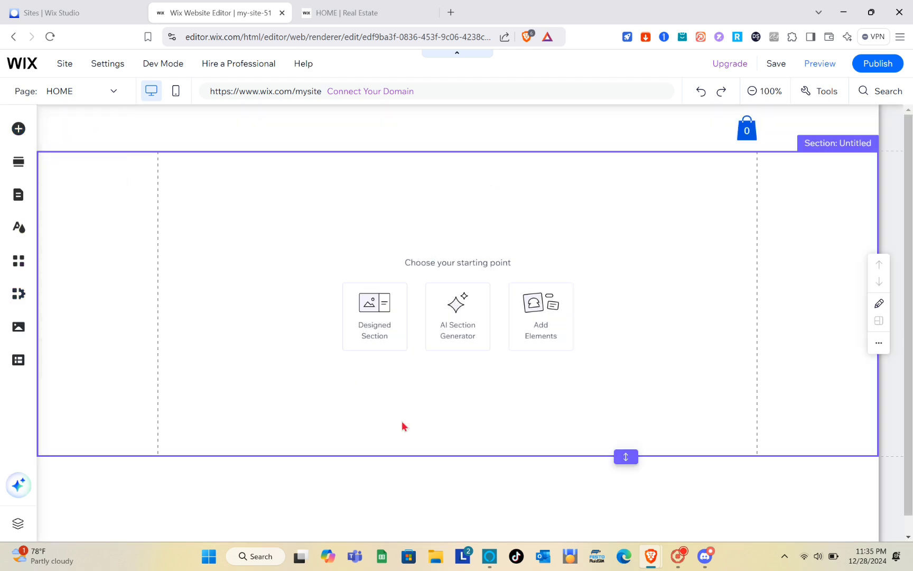
Upload the image pexels-pixabay-164522.jpg from the 1 Real Estate folder and add it to the blank section.
click(528, 329)
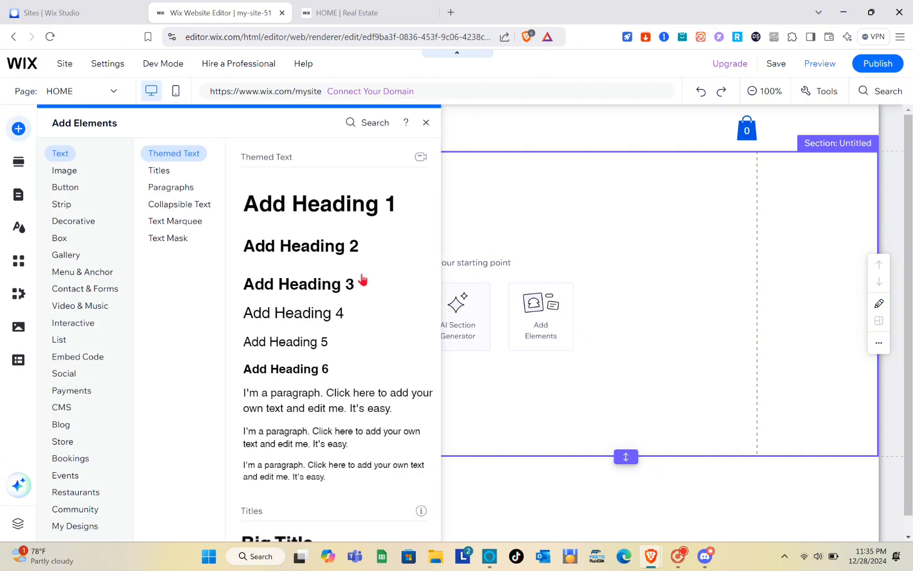
click(71, 173)
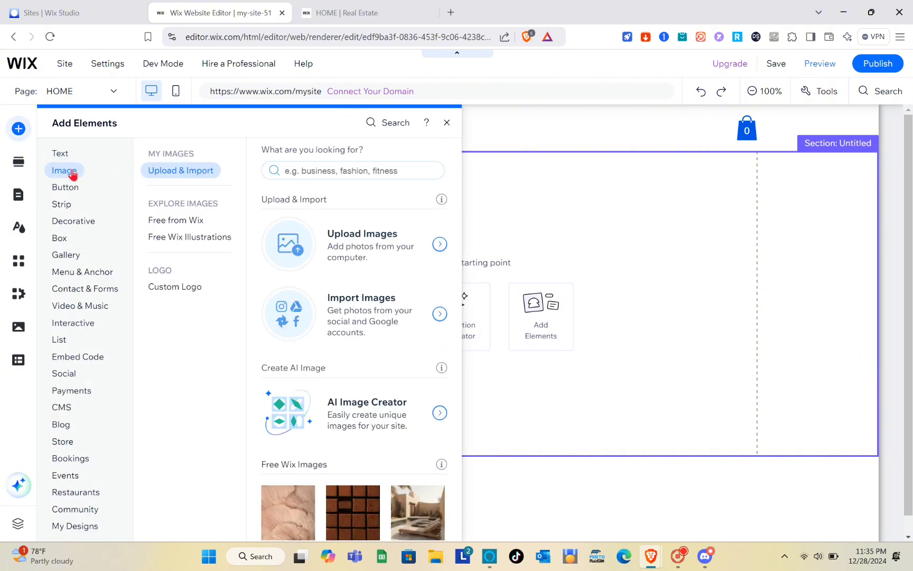
click(322, 251)
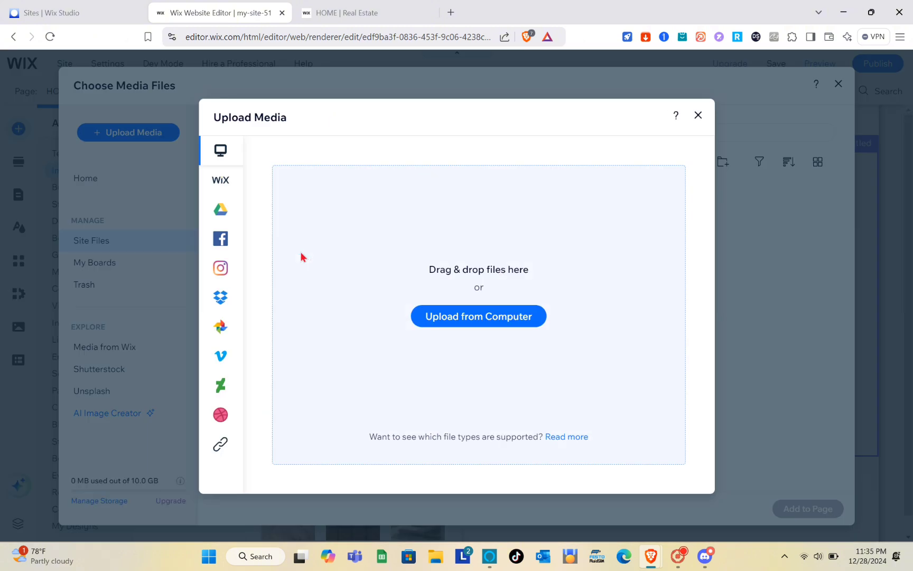
click(485, 317)
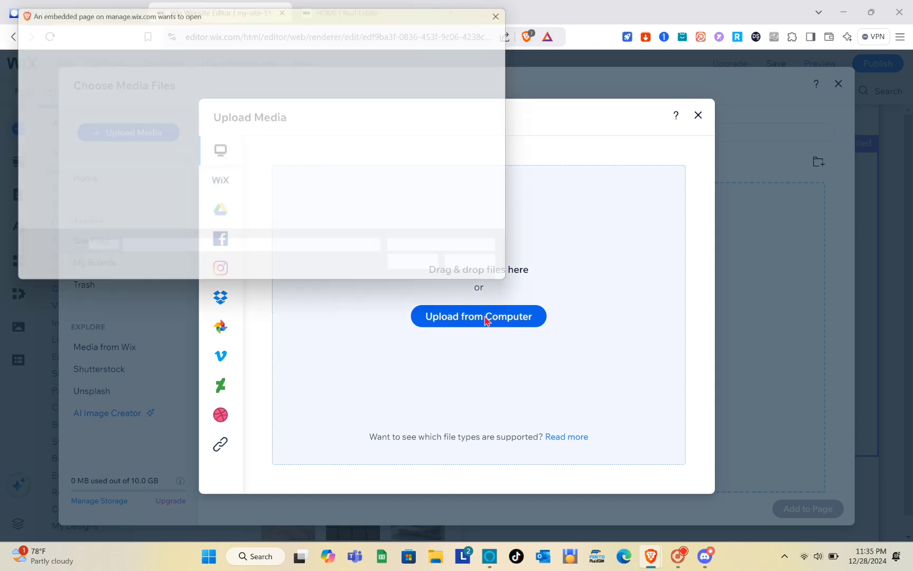
double_click(150, 97)
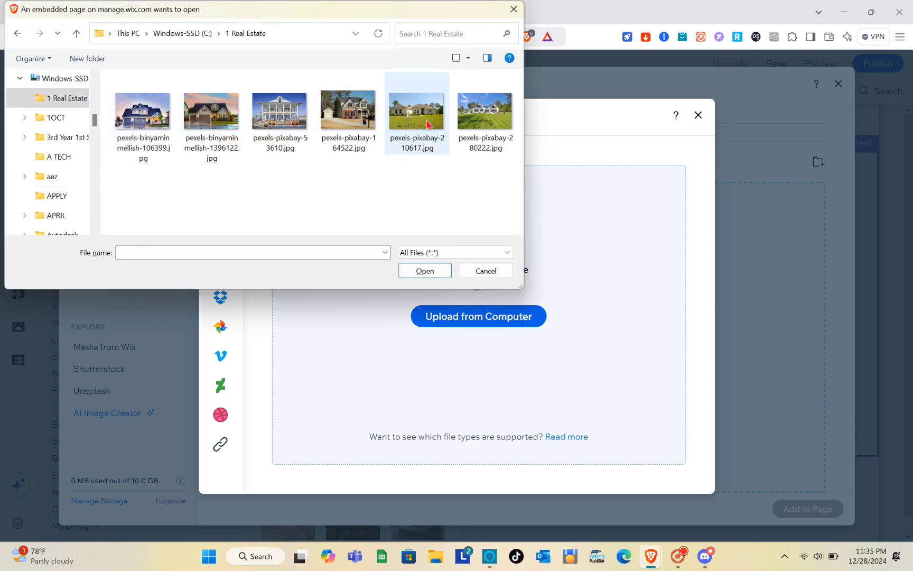
click(356, 117)
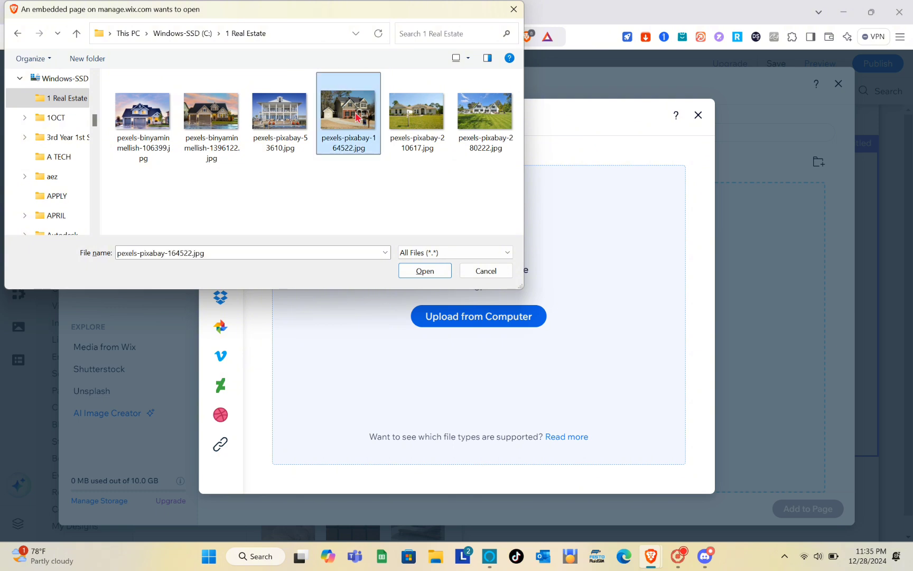
click(426, 271)
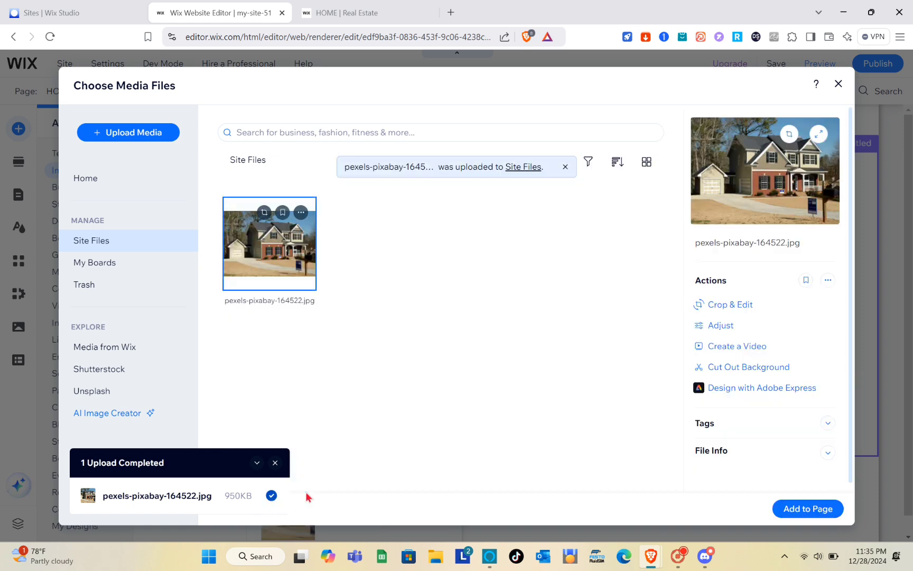
click(809, 510)
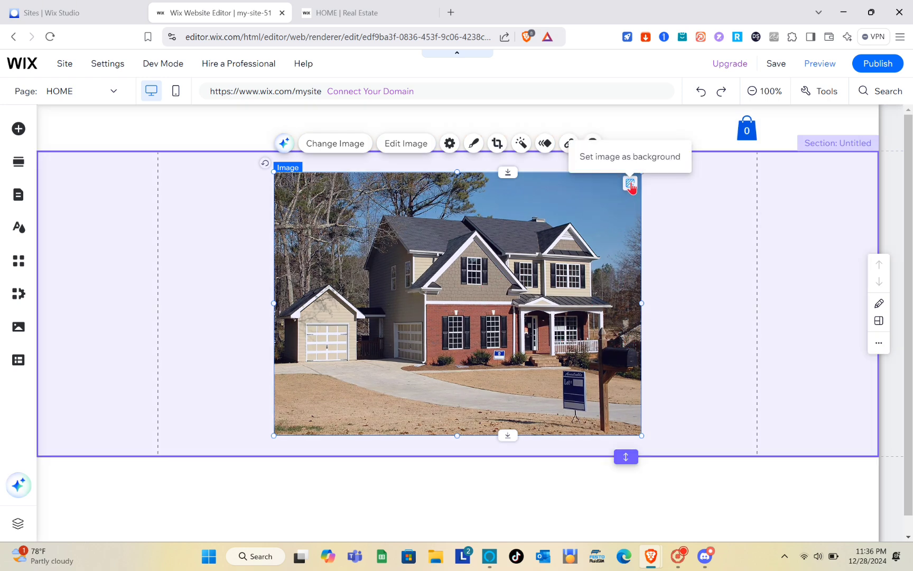
Set the house image as the section background and close the background settings.
click(630, 182)
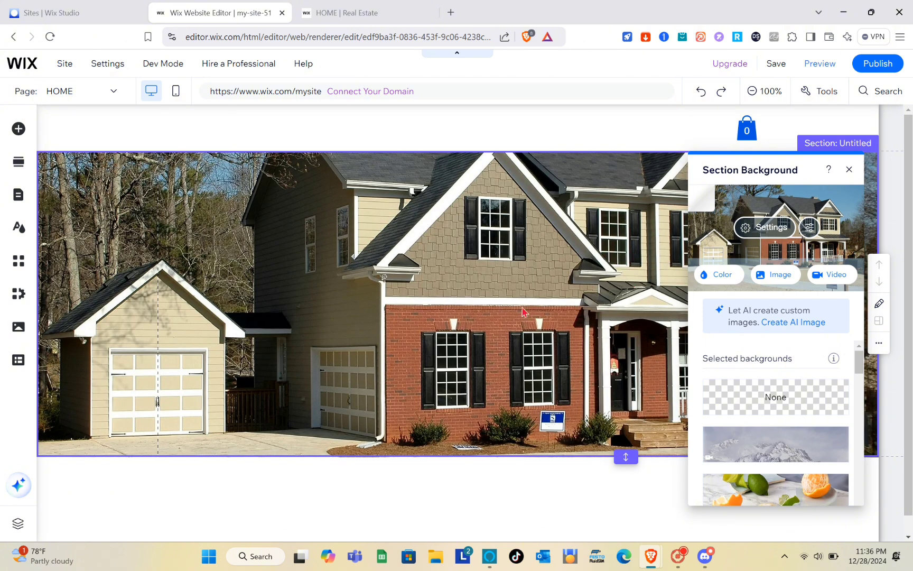
scroll(522, 312, down, 1)
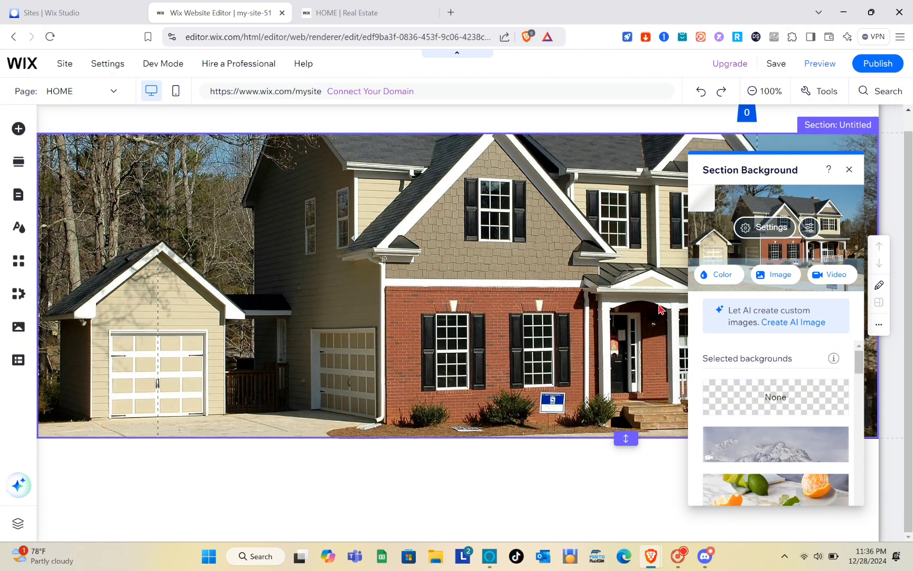
click(849, 169)
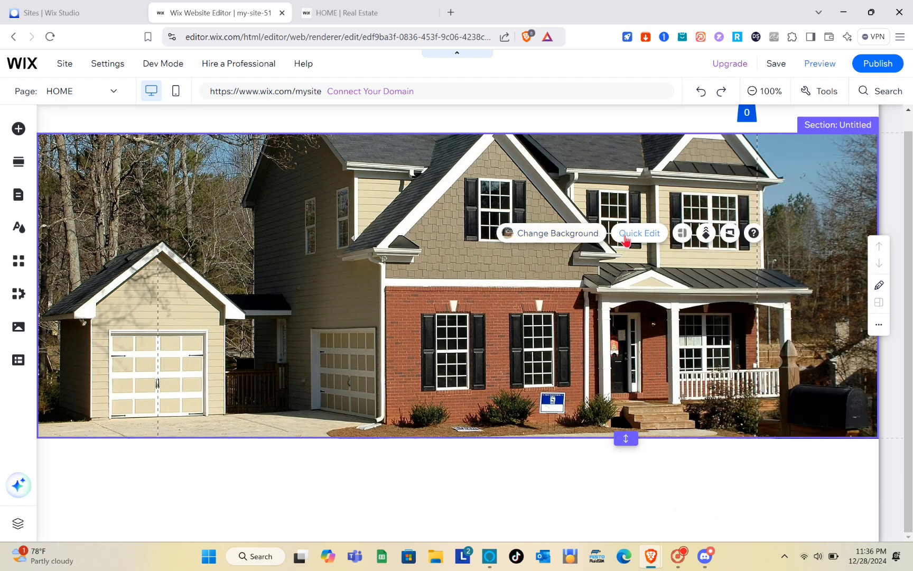
Extend the section's height downward in Quick Edit to show more of the house background, and leave Quick Edit.
click(626, 235)
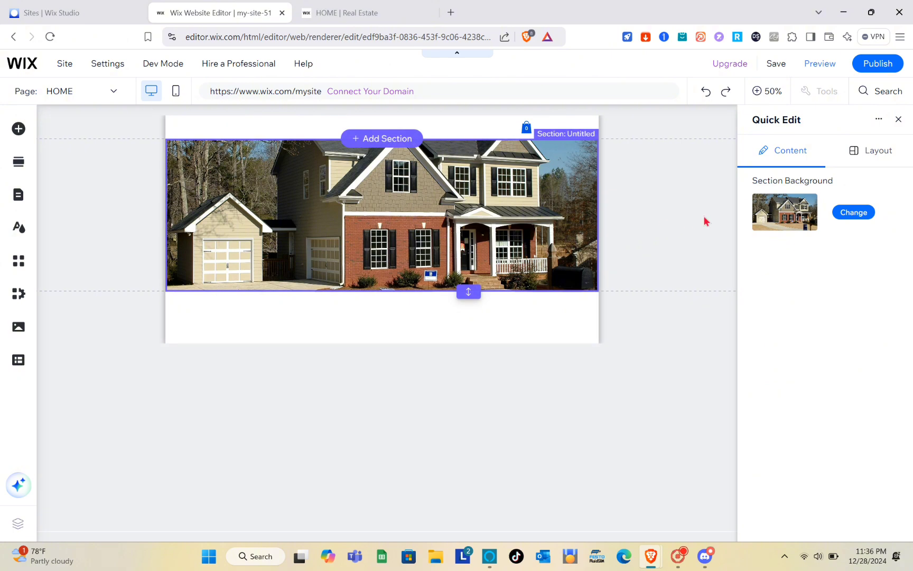
drag(468, 292, 378, 371)
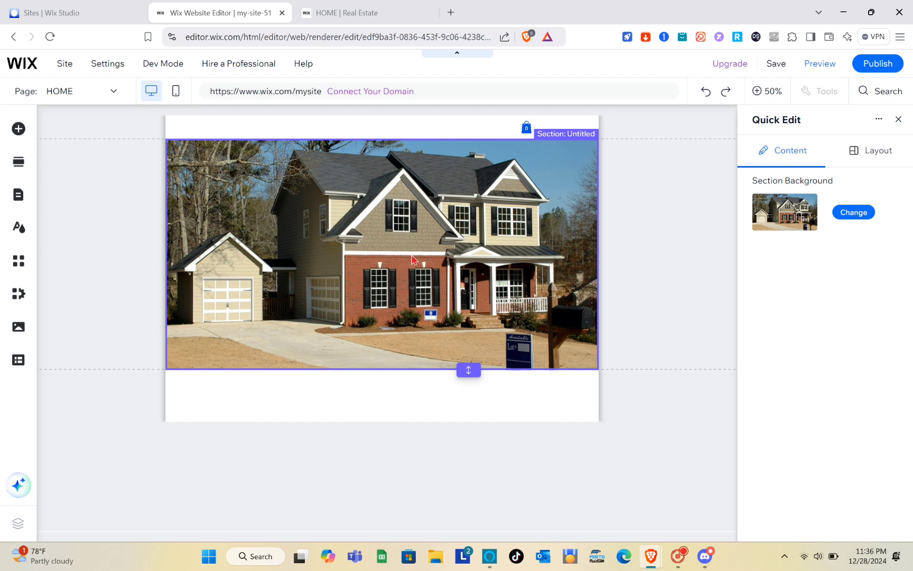
click(898, 122)
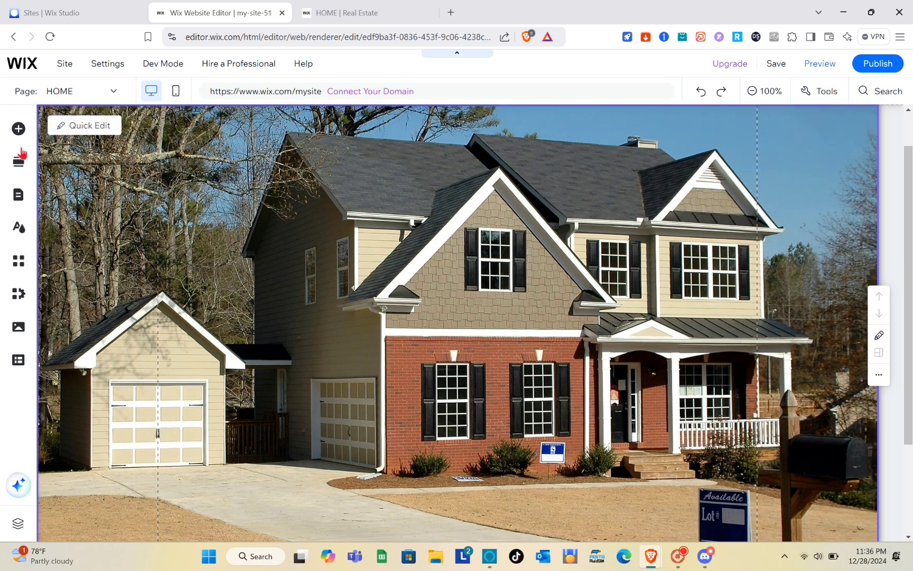
Add a themed Heading 2 text to the section and narrow its text box to fit the words.
click(18, 129)
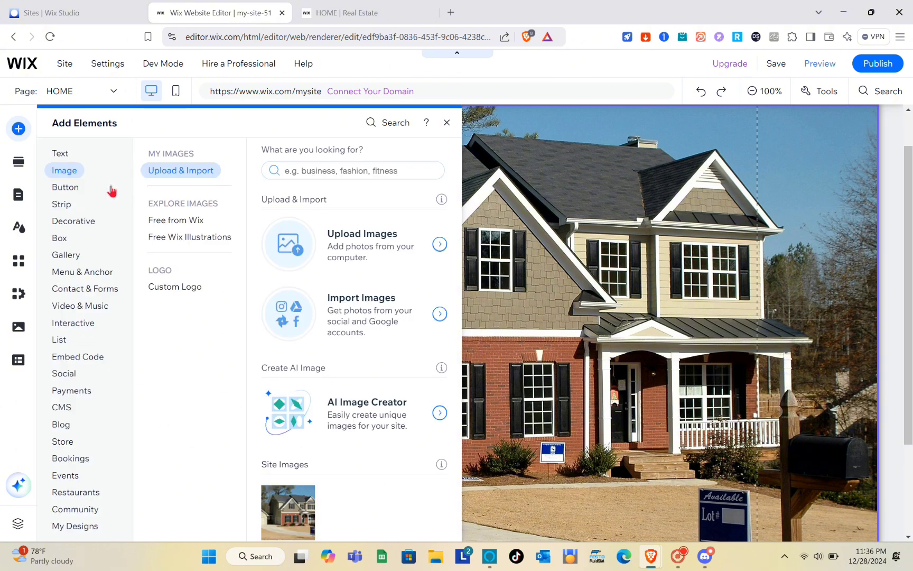
click(60, 154)
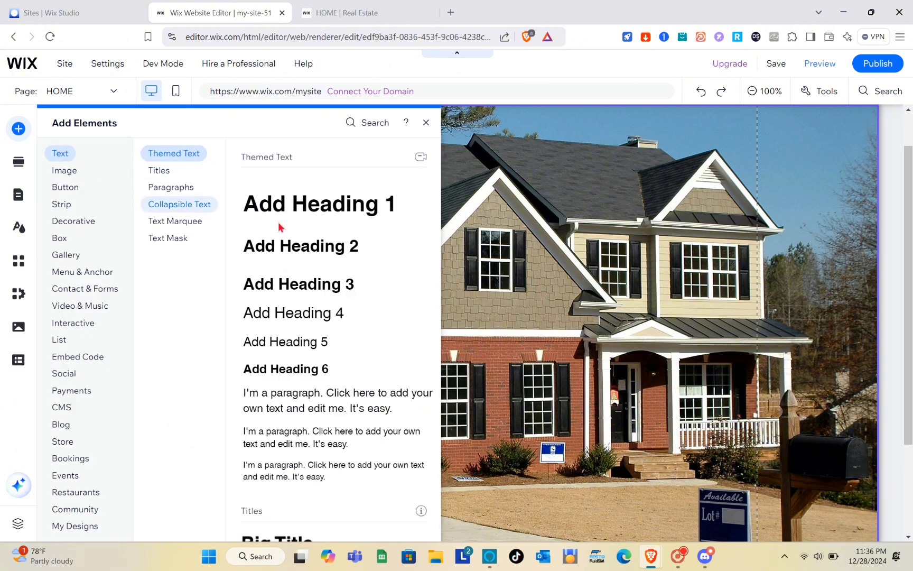
click(308, 248)
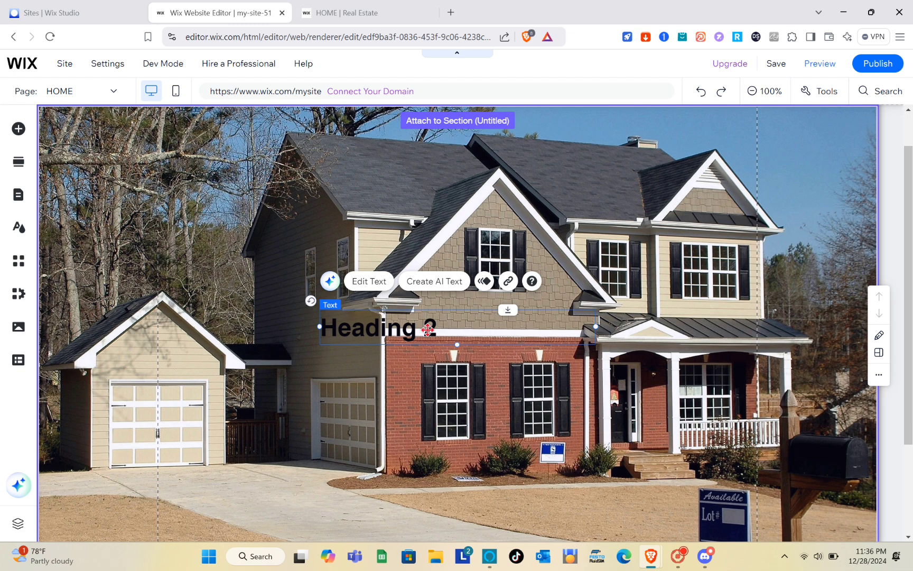
click(447, 330)
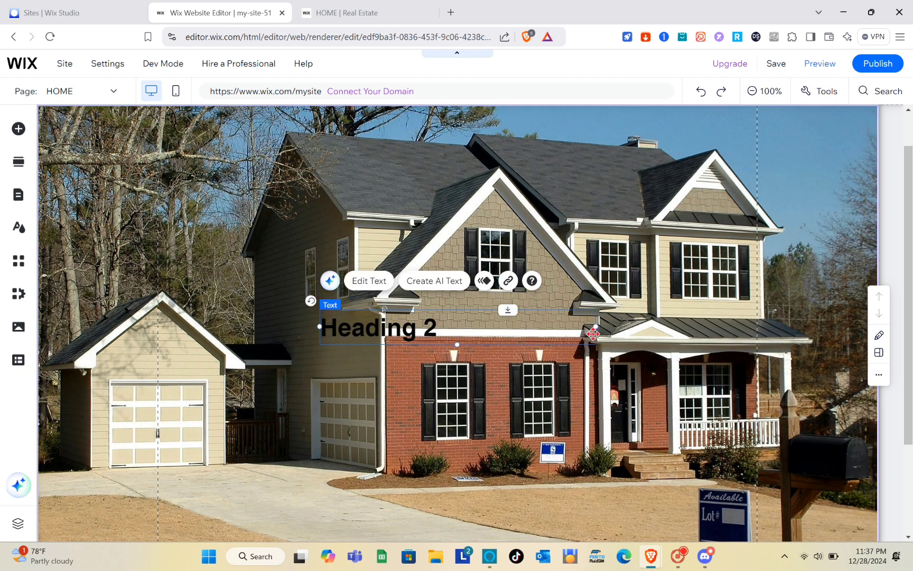
drag(595, 328, 449, 328)
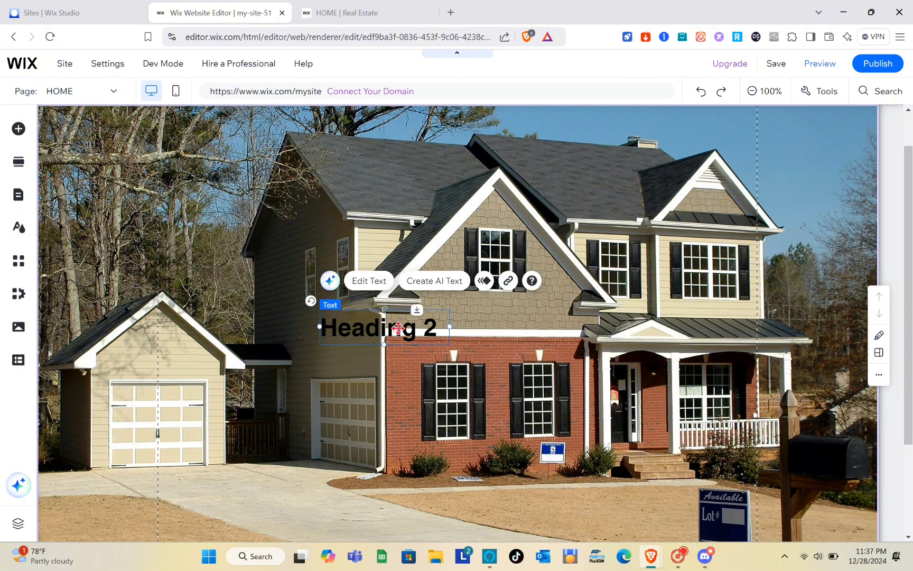
Replace the heading's text with REAL ESTATE.
click(371, 285)
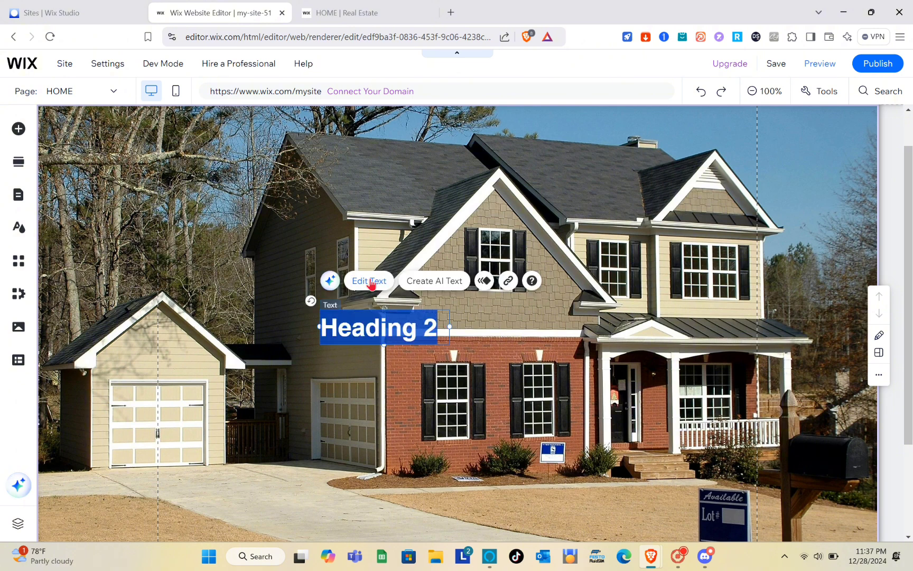
text(REAL)
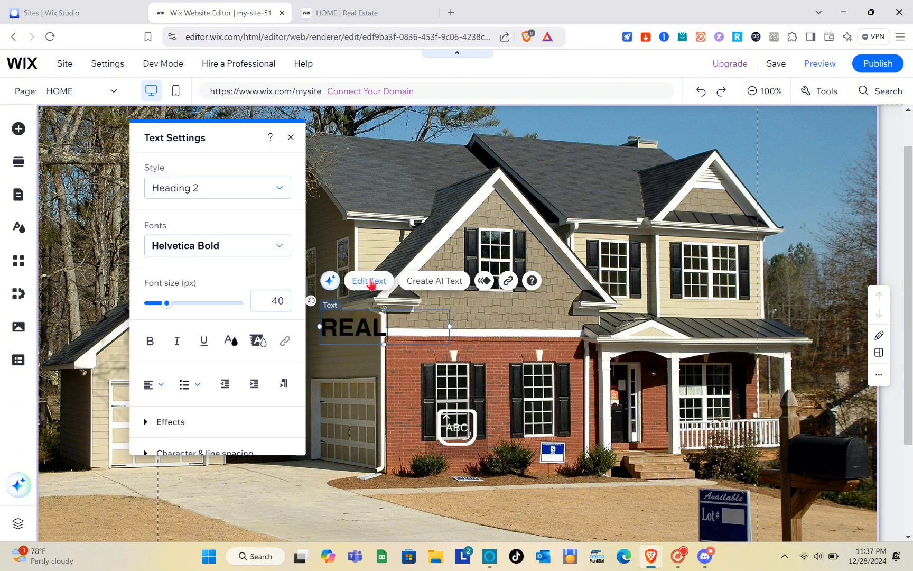
text( EESTAET)
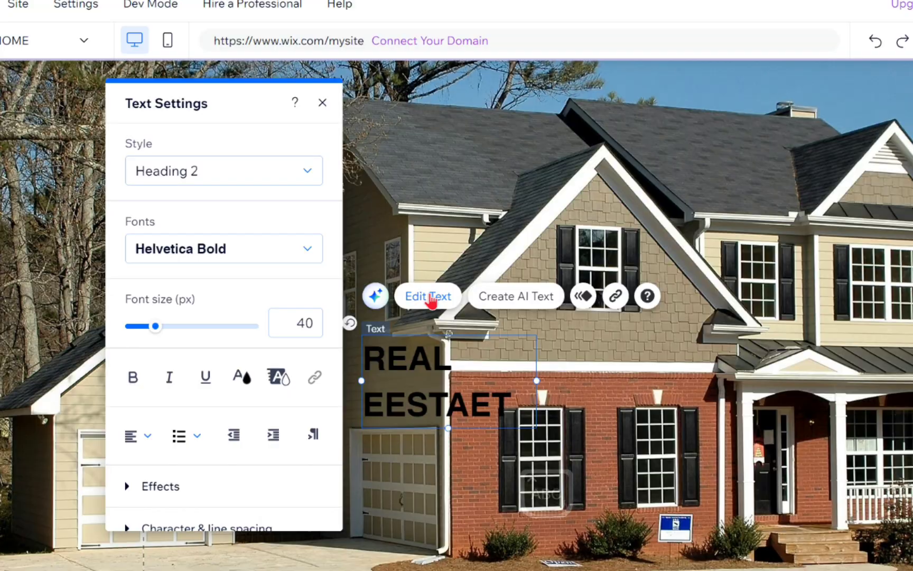
key(BackSpace)
key(BackSpace)
key(BackSpace)
key(BackSpace)
key(BackSpace)
key(BackSpace)
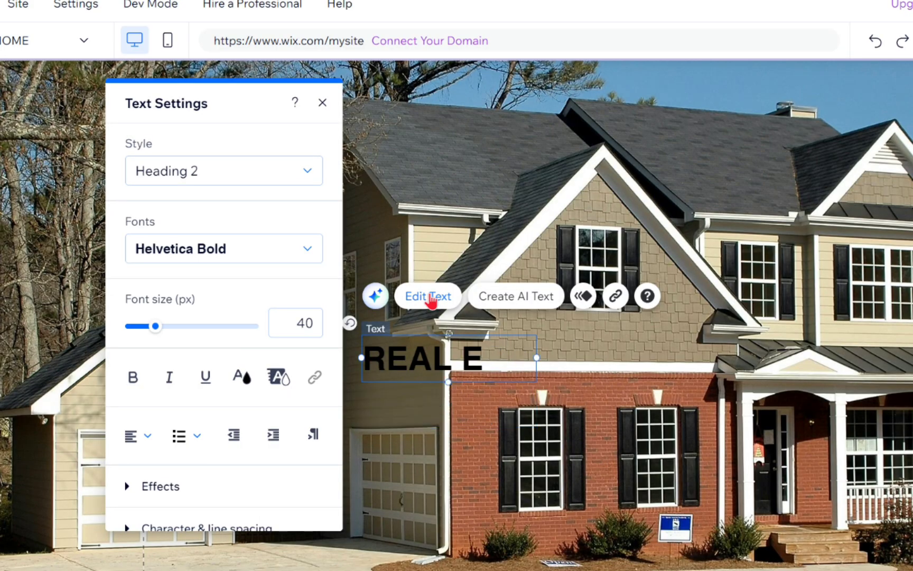
text(STATE)
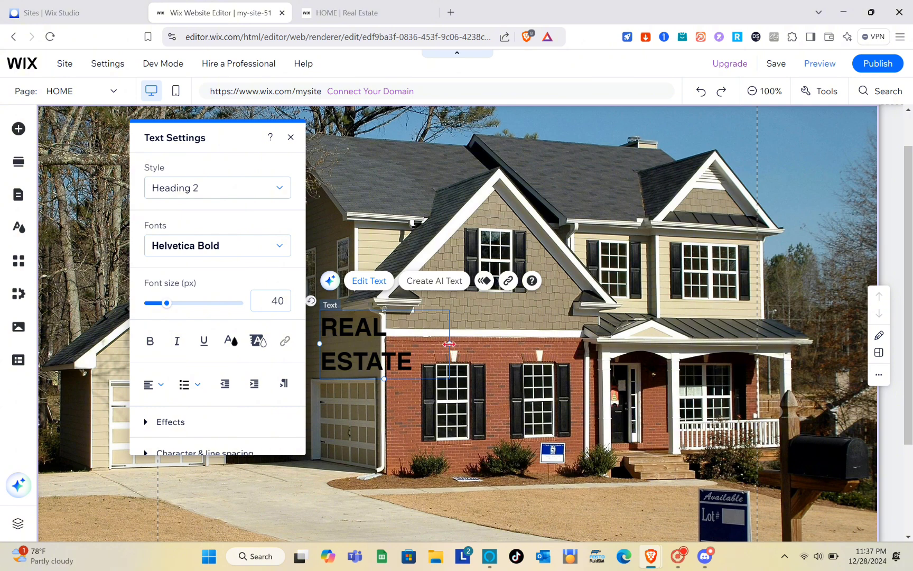
Widen the heading's text box so REAL ESTATE fits on one line, and move it to just below the house's front gable.
click(537, 343)
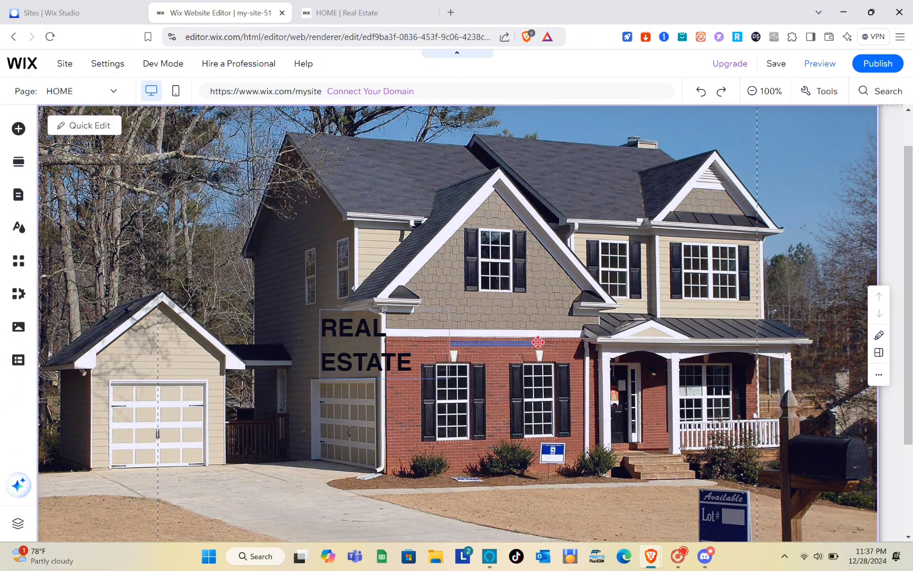
click(429, 350)
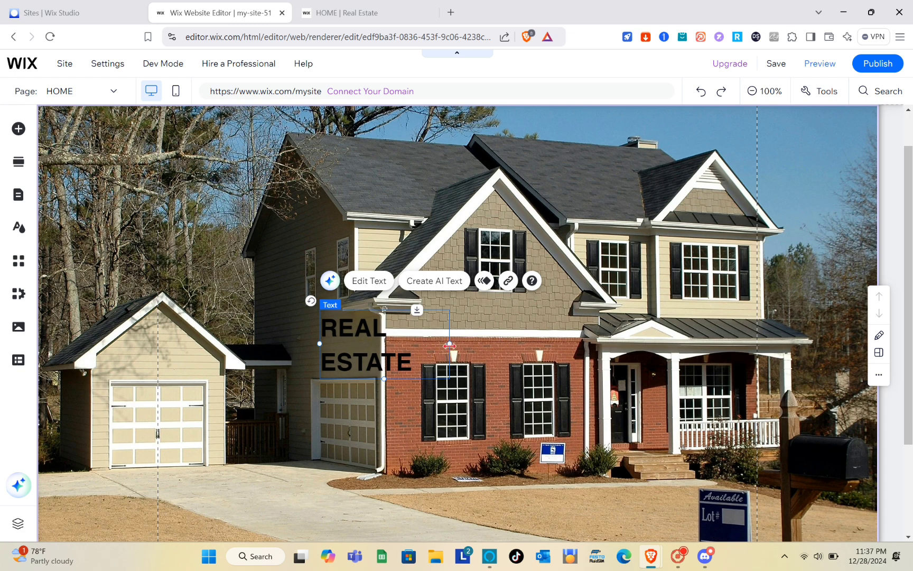
drag(450, 344, 529, 338)
click(466, 374)
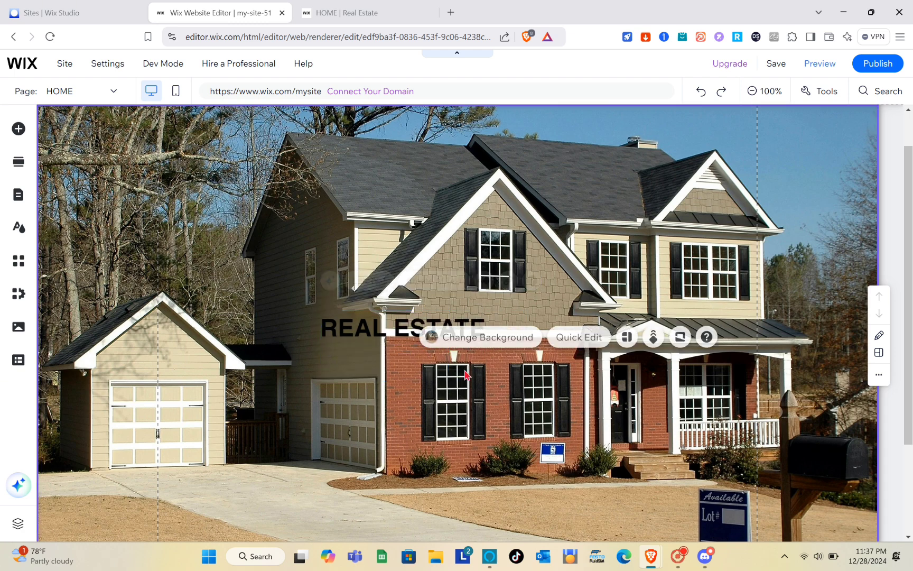
click(406, 330)
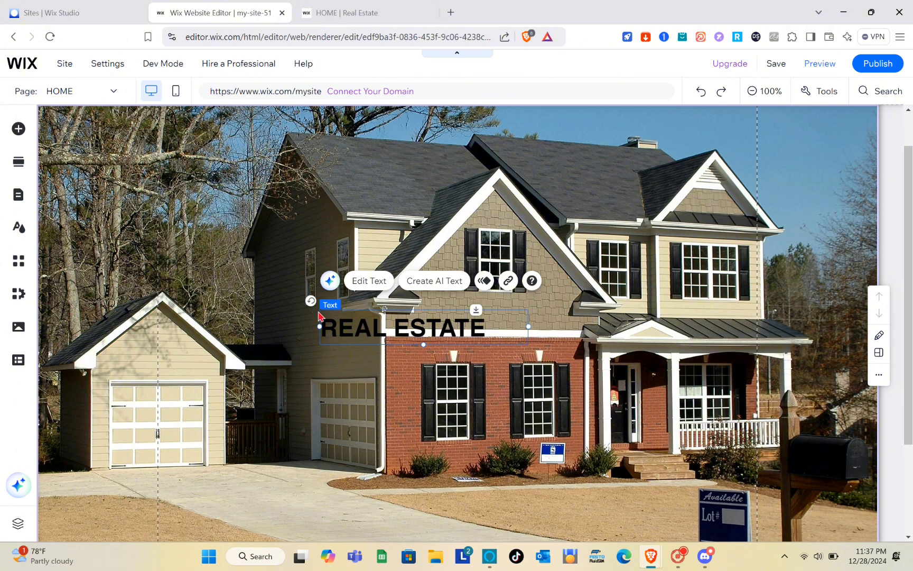
drag(402, 334, 483, 328)
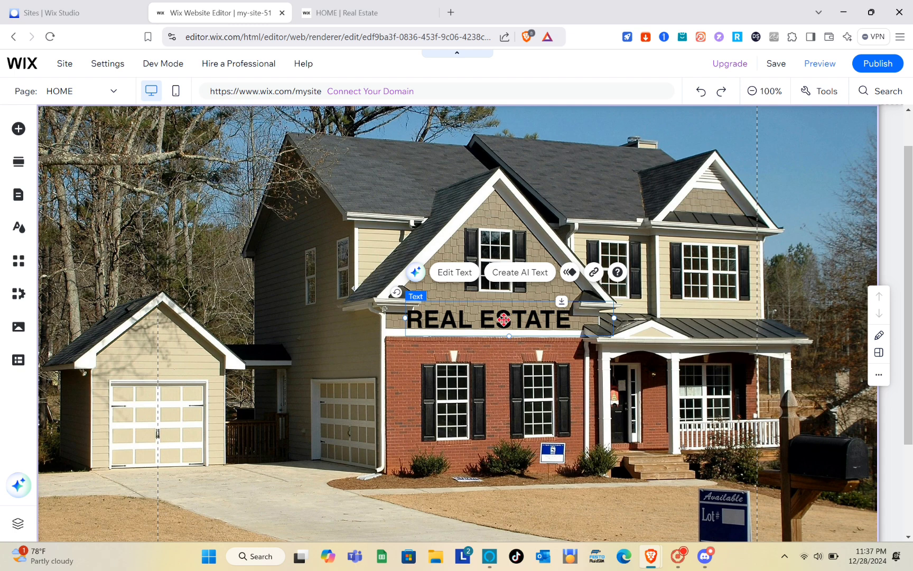
Change the REAL ESTATE heading's text color to white (#FFFFFF) and close its text settings.
click(486, 315)
click(461, 272)
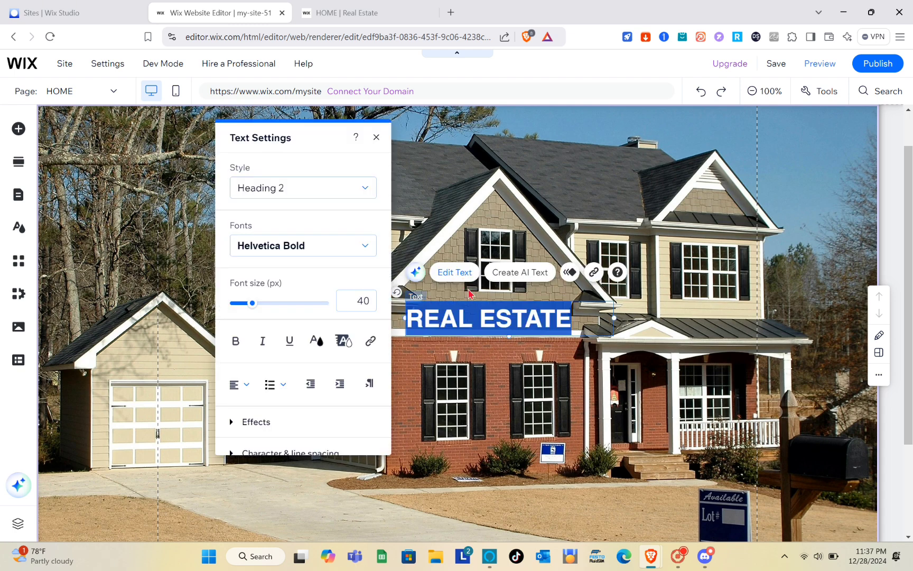
click(316, 341)
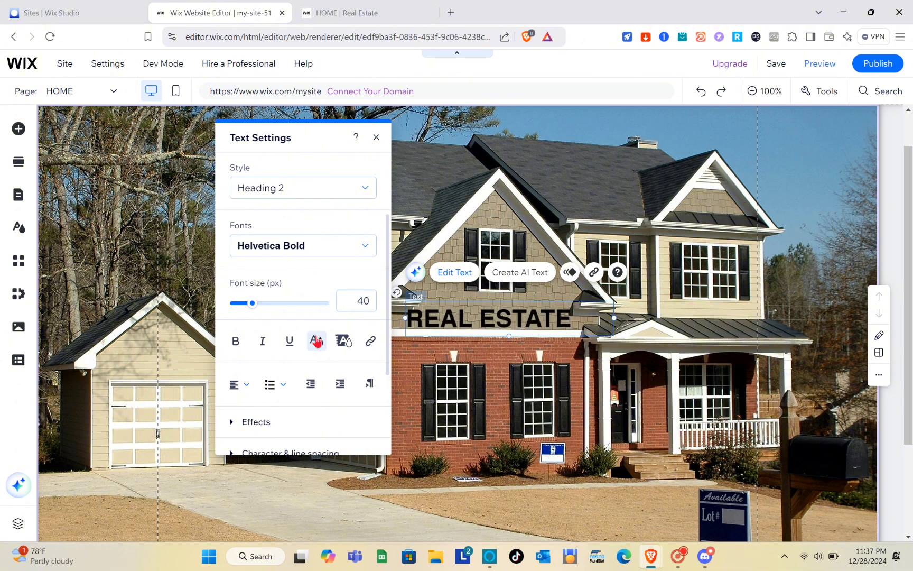
click(249, 347)
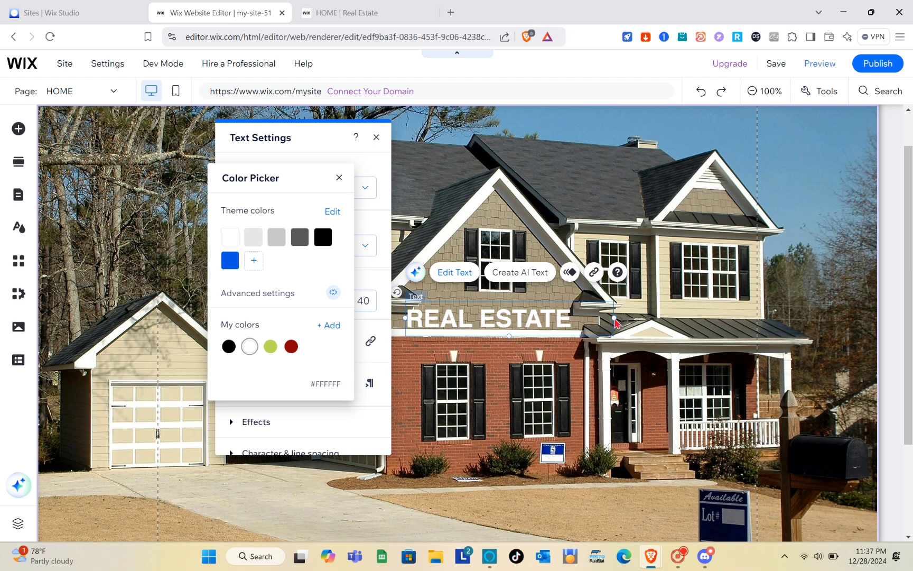
click(594, 327)
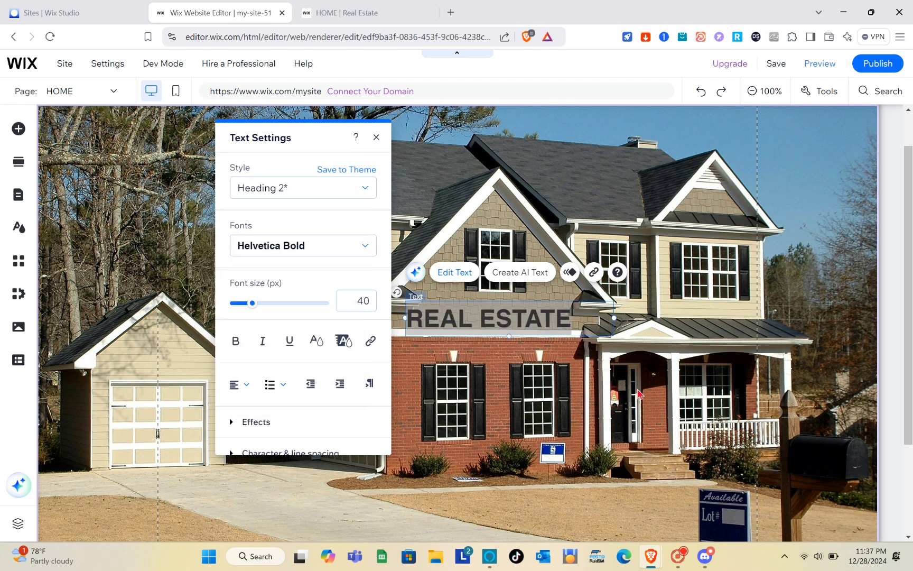
click(651, 398)
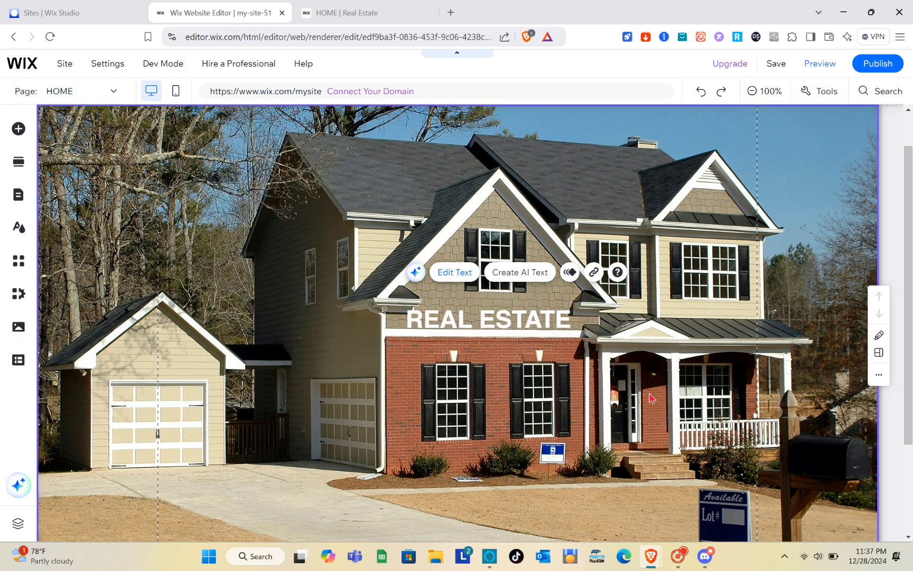
Move the REAL ESTATE heading up onto the dark roof between the house's two gables.
click(507, 326)
drag(502, 319, 617, 173)
click(618, 324)
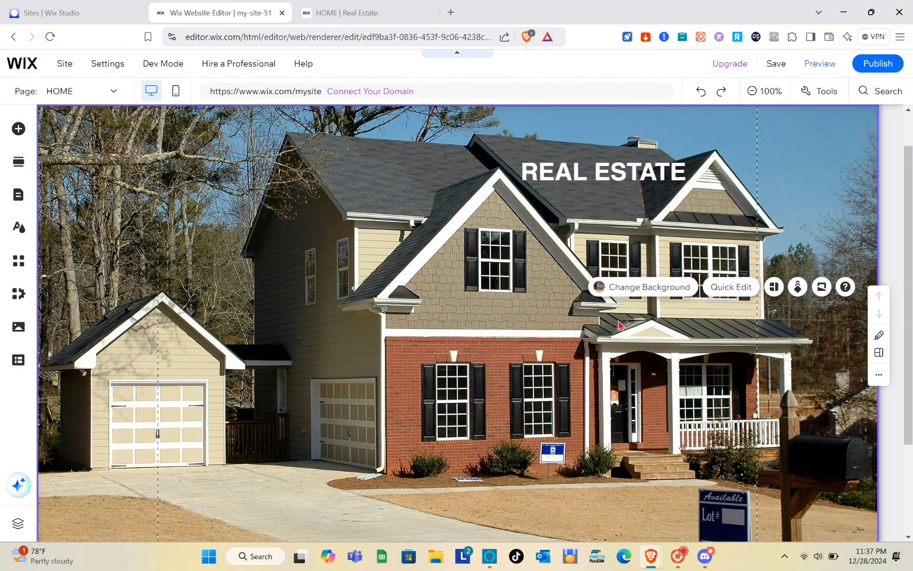
Add an empty section directly below the house section and look through the gallery elements.
scroll(619, 325, down, 2)
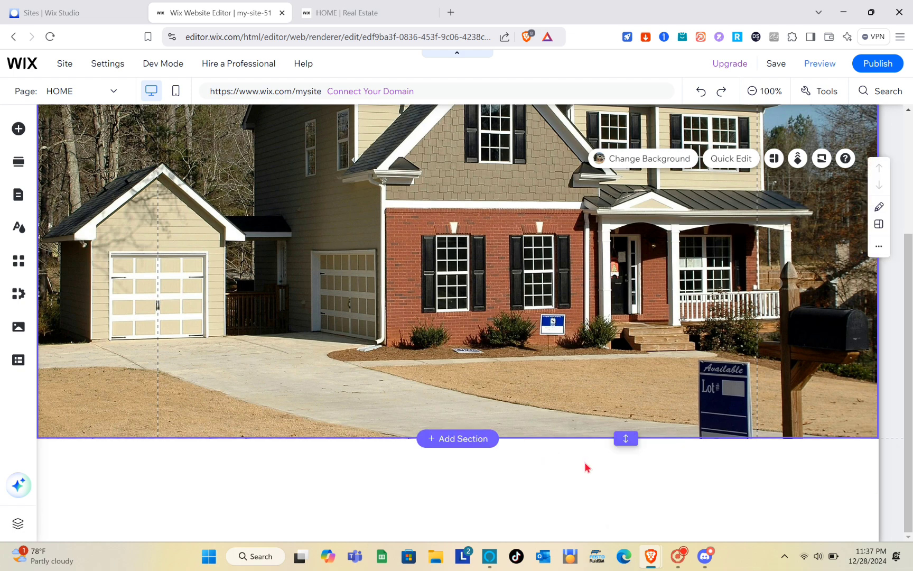
click(443, 441)
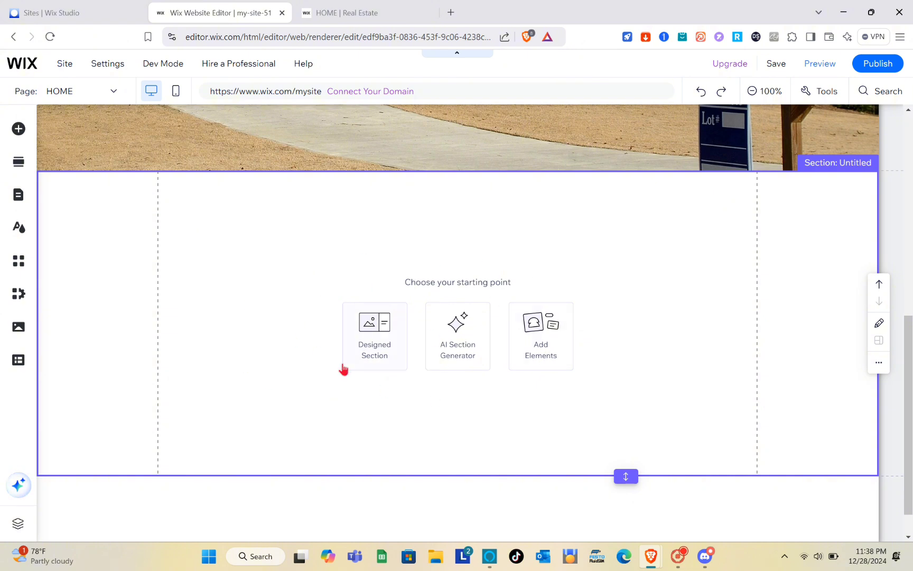
click(23, 130)
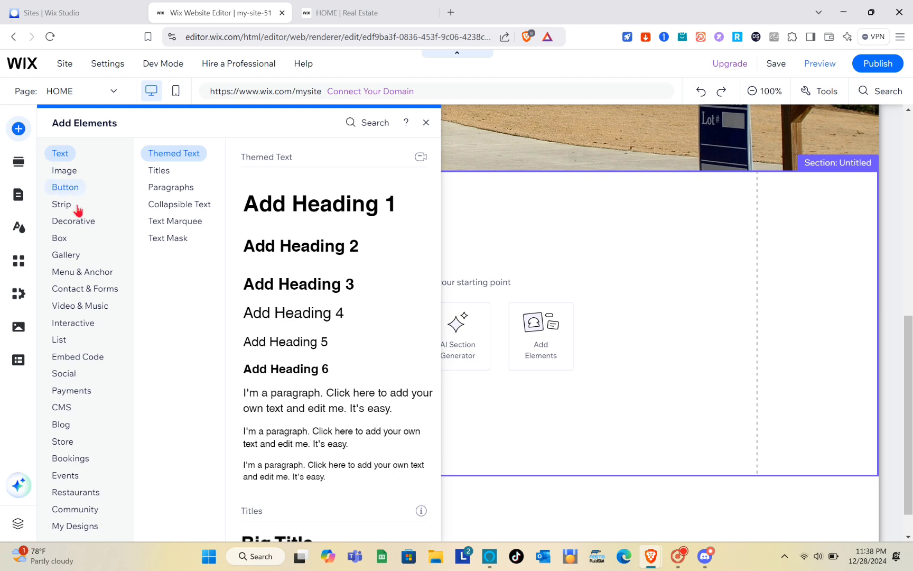
click(74, 259)
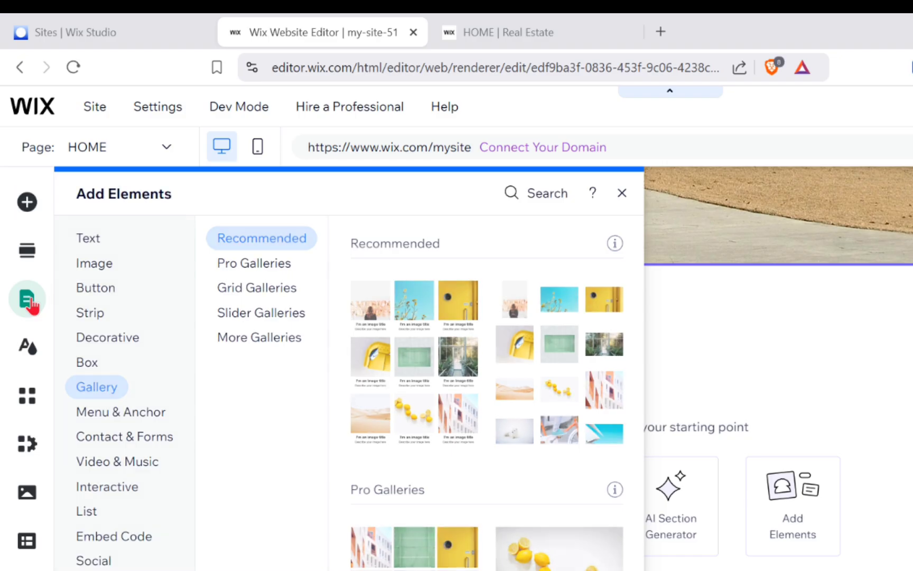
click(19, 192)
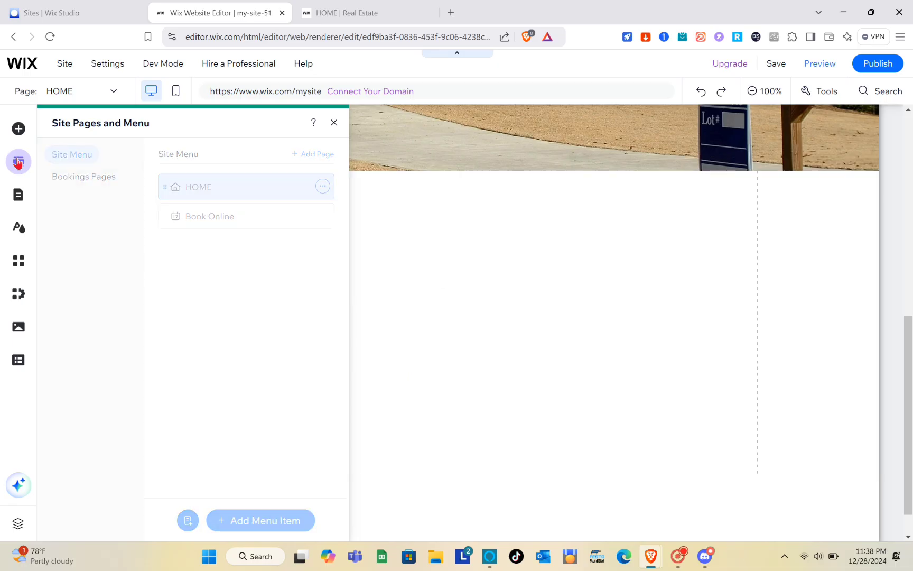
Insert another blank section between the house section and the empty section below it.
click(27, 250)
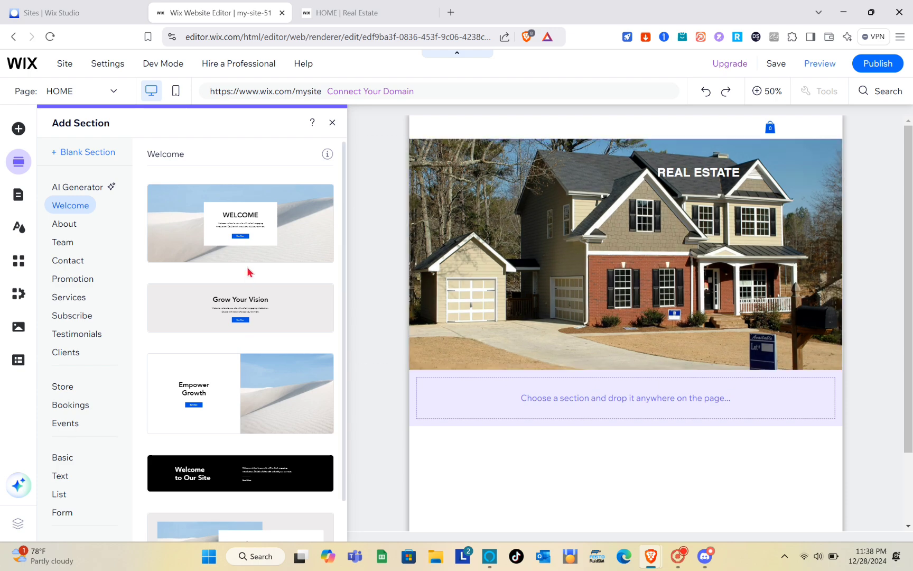
click(595, 438)
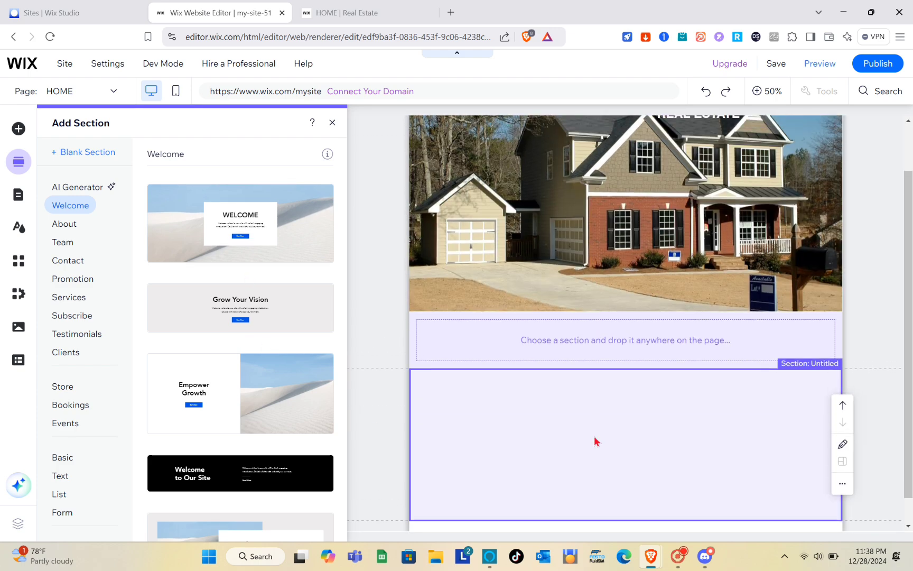
click(90, 152)
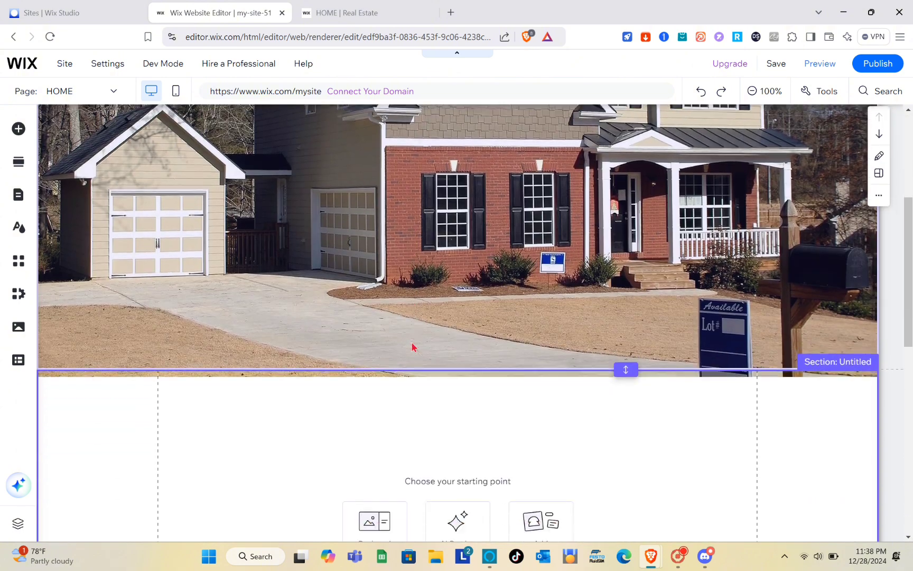
scroll(413, 347, down, 10)
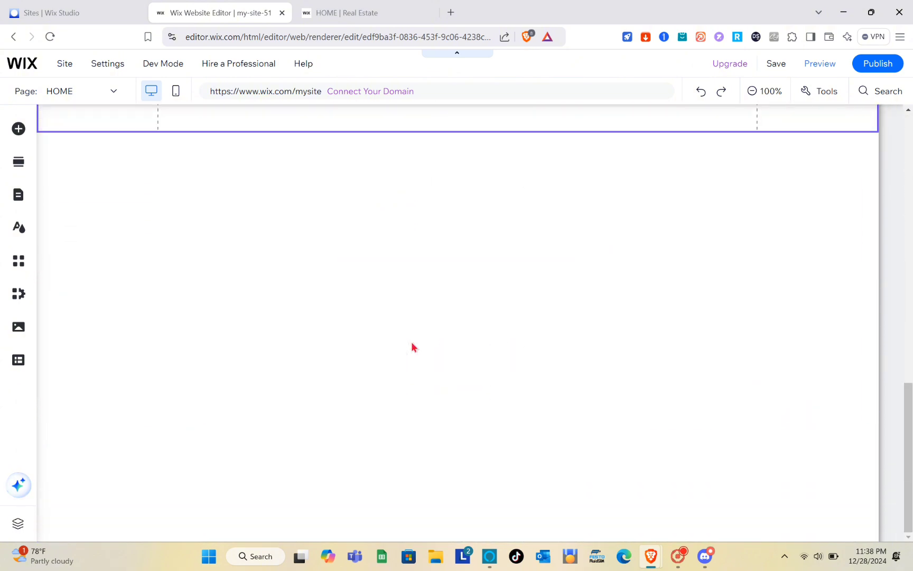
scroll(412, 342, up, 5)
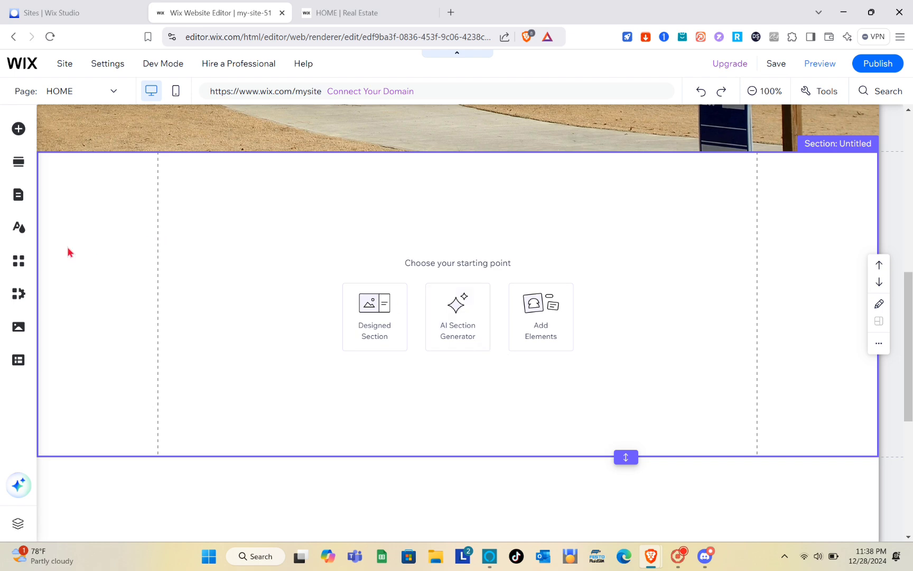
Browse the Wix App Market's featured apps and search the market for "real estate".
click(20, 264)
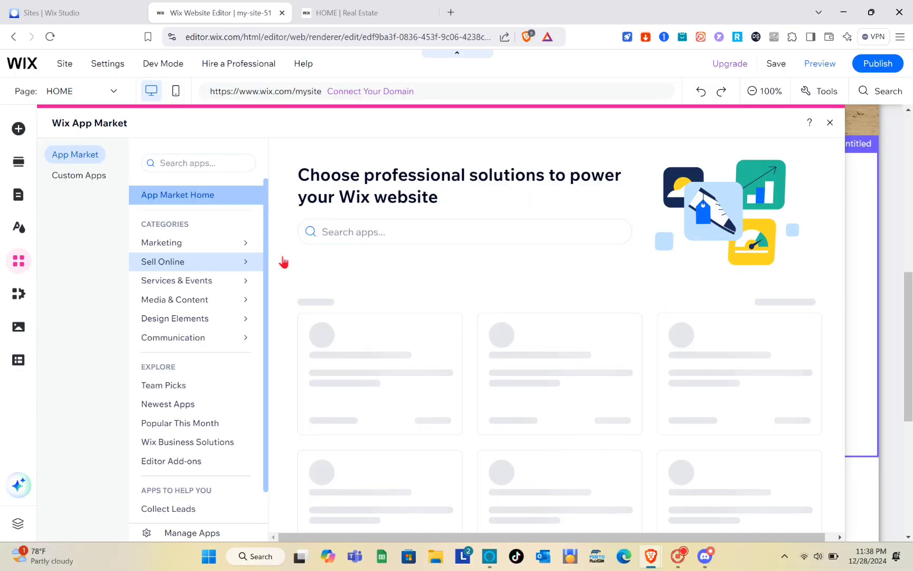
click(207, 162)
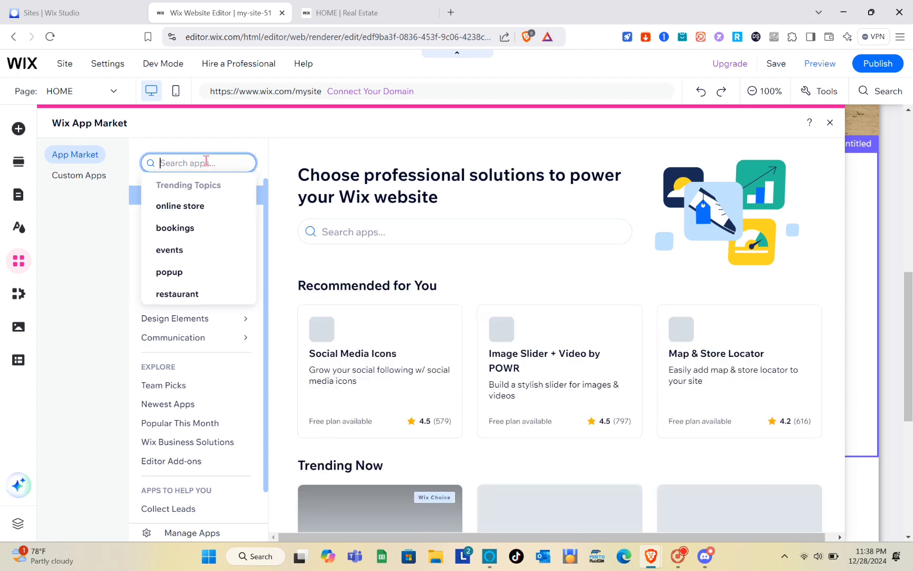
scroll(553, 363, down, 6)
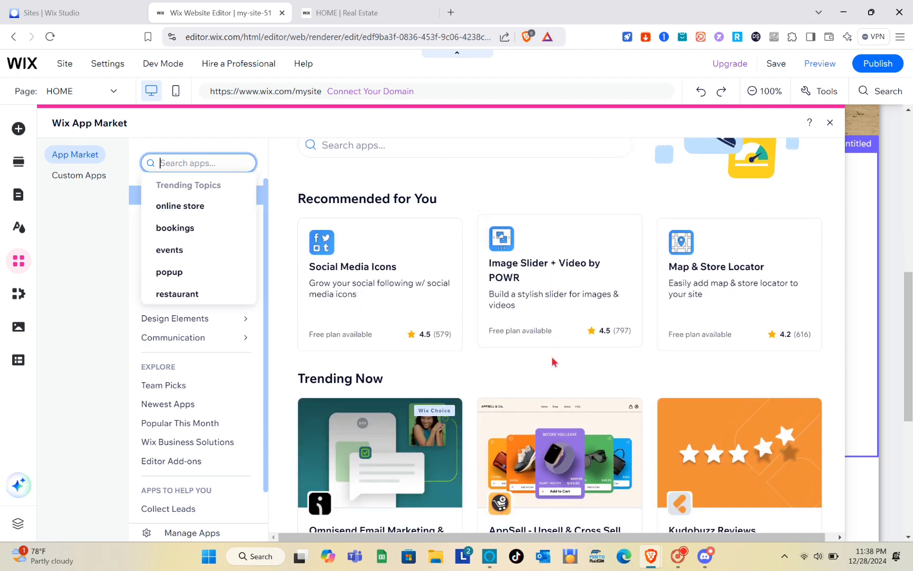
scroll(552, 363, down, 4)
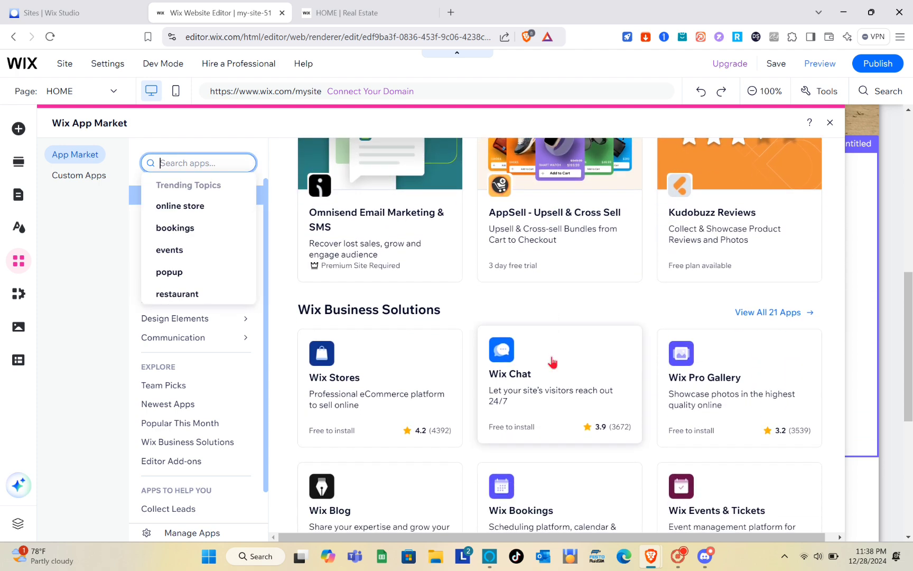
scroll(555, 358, down, 11)
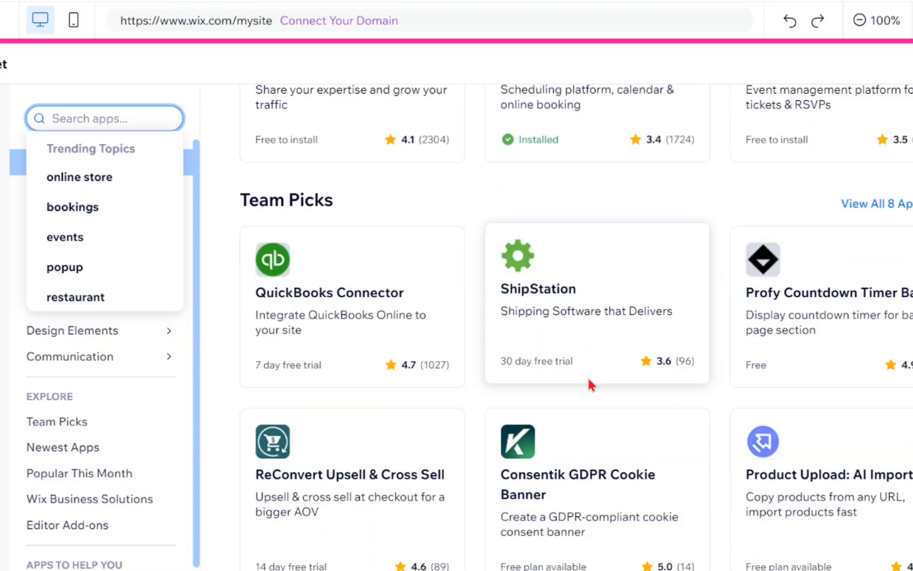
scroll(589, 384, up, 15)
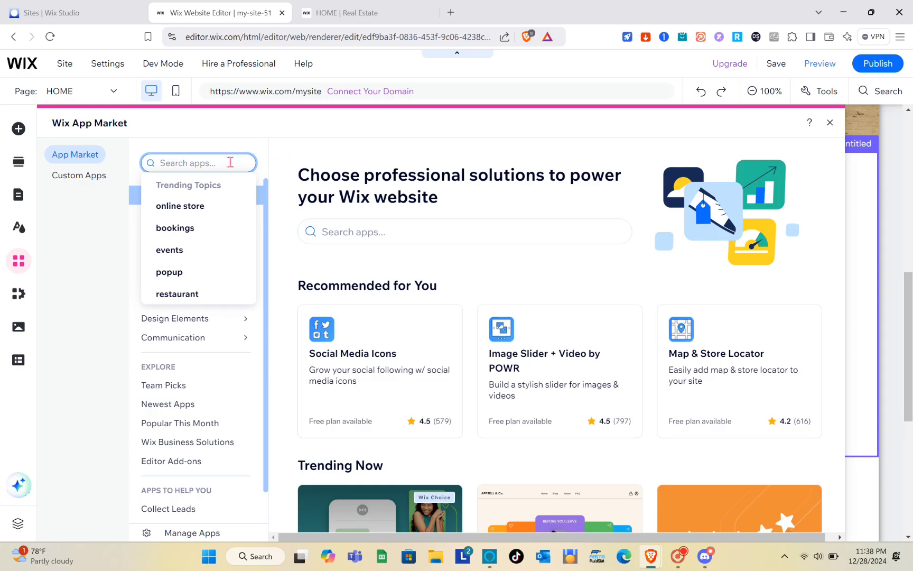
click(230, 163)
text(rea)
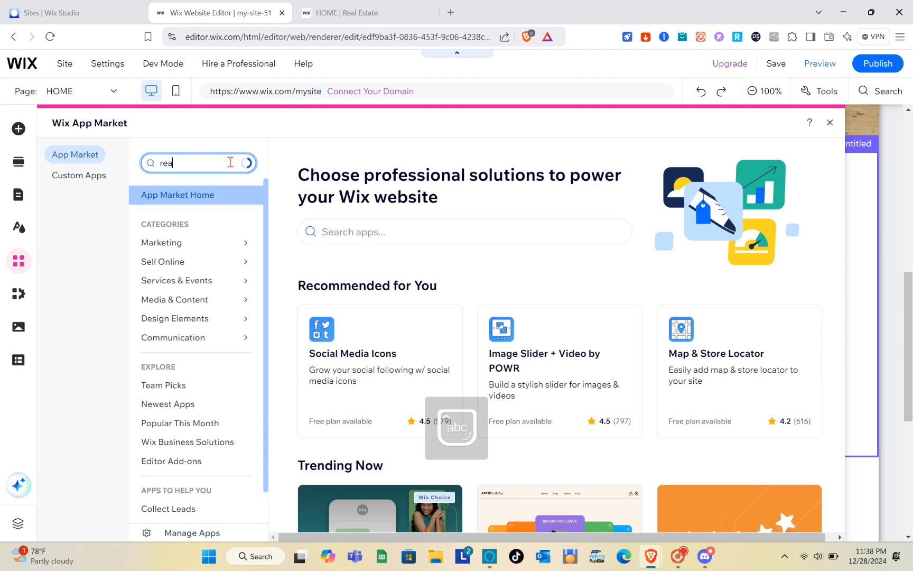
text(l esta)
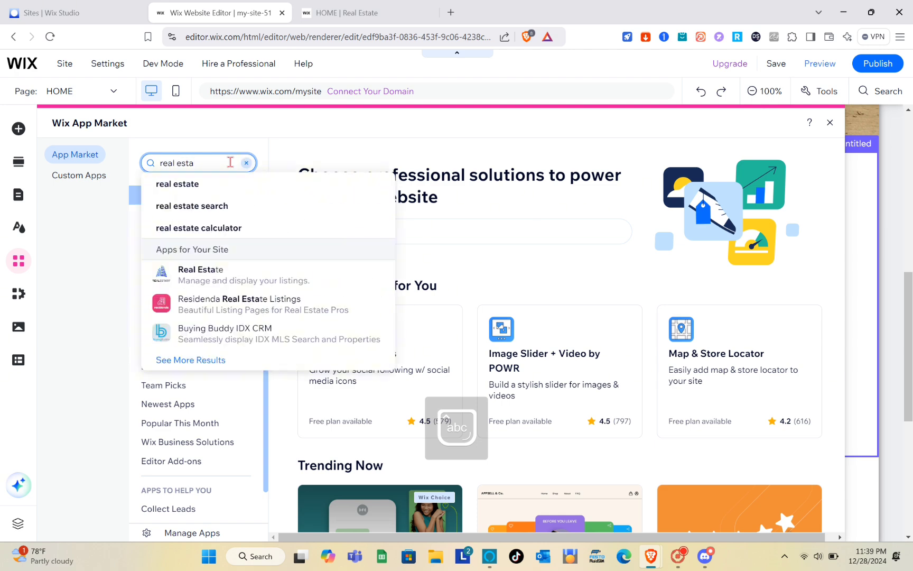
click(193, 186)
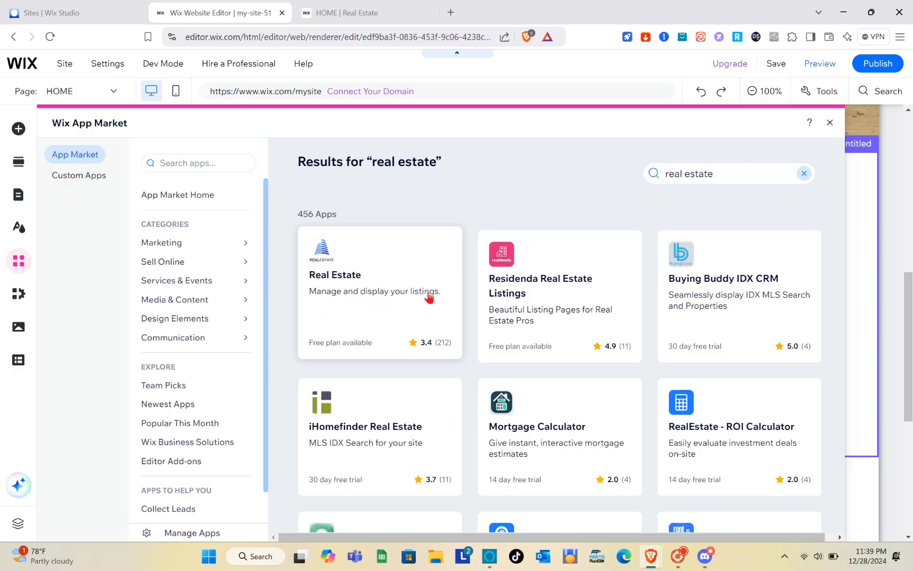
Review the Real Estate app by ShareiiiT and add it to the site, agreeing to its permissions.
click(401, 294)
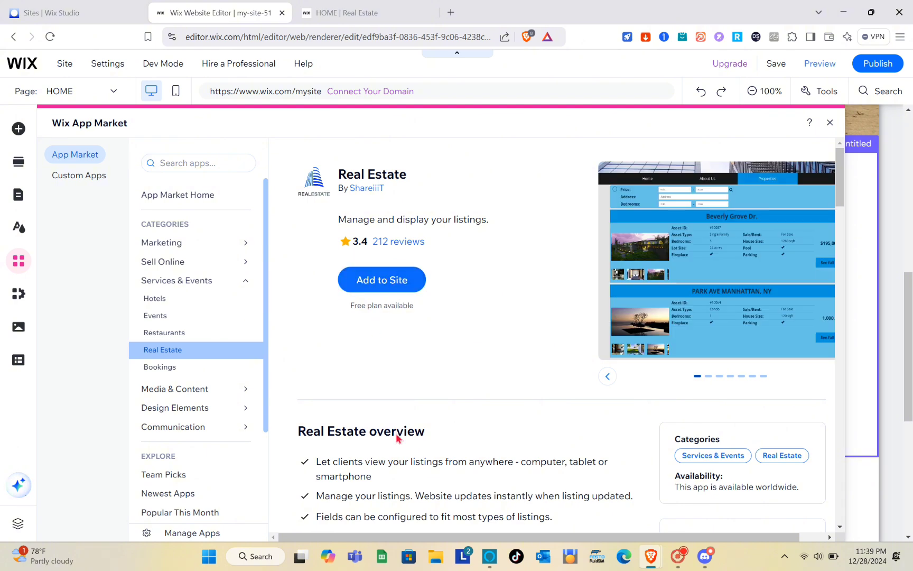
scroll(396, 433, down, 2)
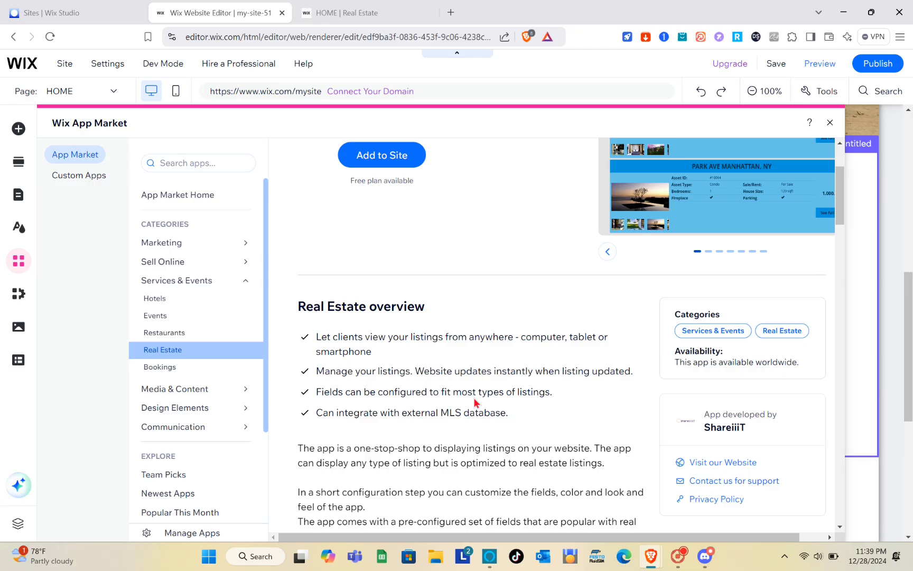
scroll(474, 397, up, 3)
click(378, 280)
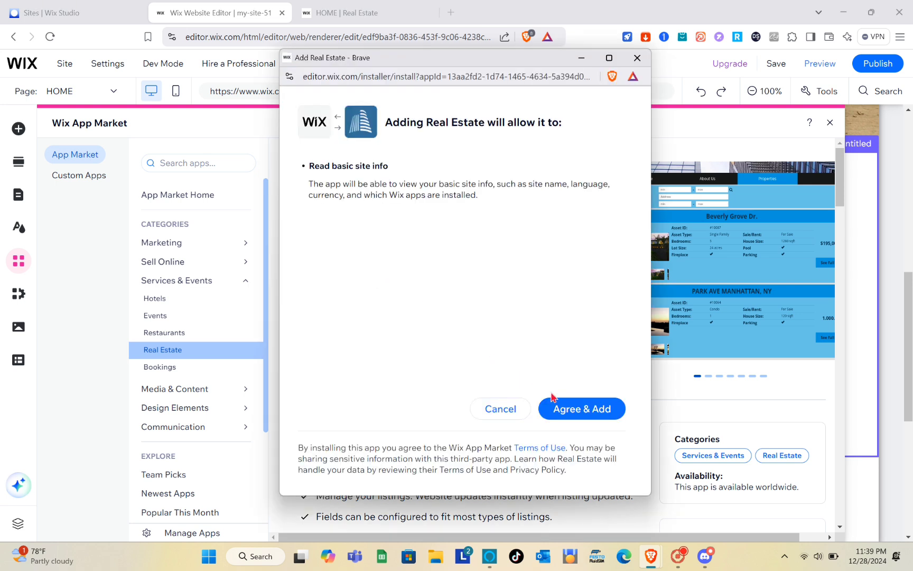
click(564, 414)
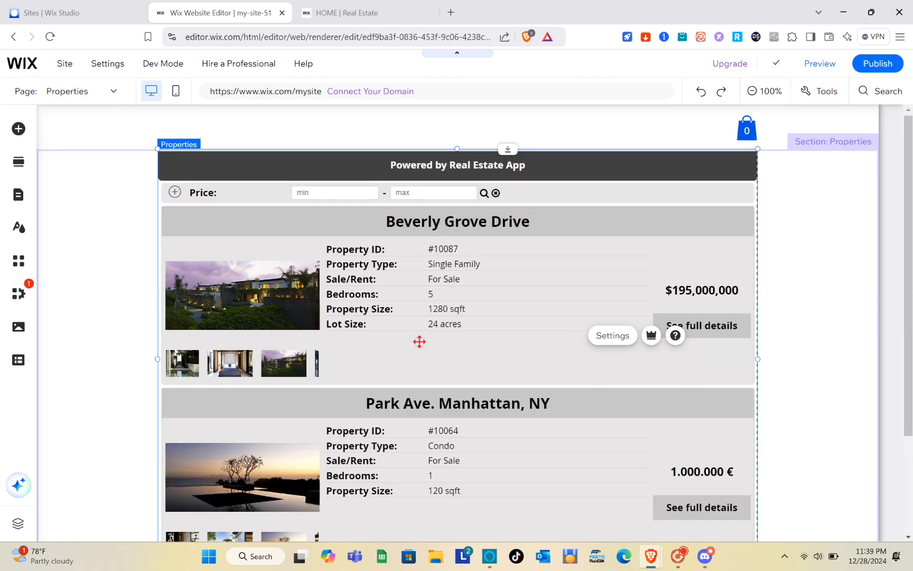
Open the property manager from the Properties widget's settings and start a new property listing.
scroll(419, 342, down, 2)
scroll(419, 342, up, 1)
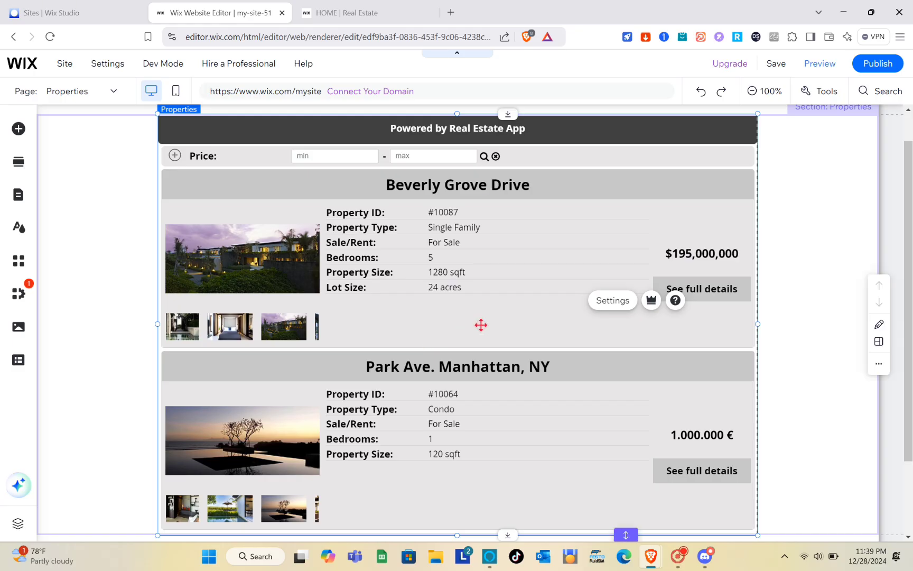
click(612, 300)
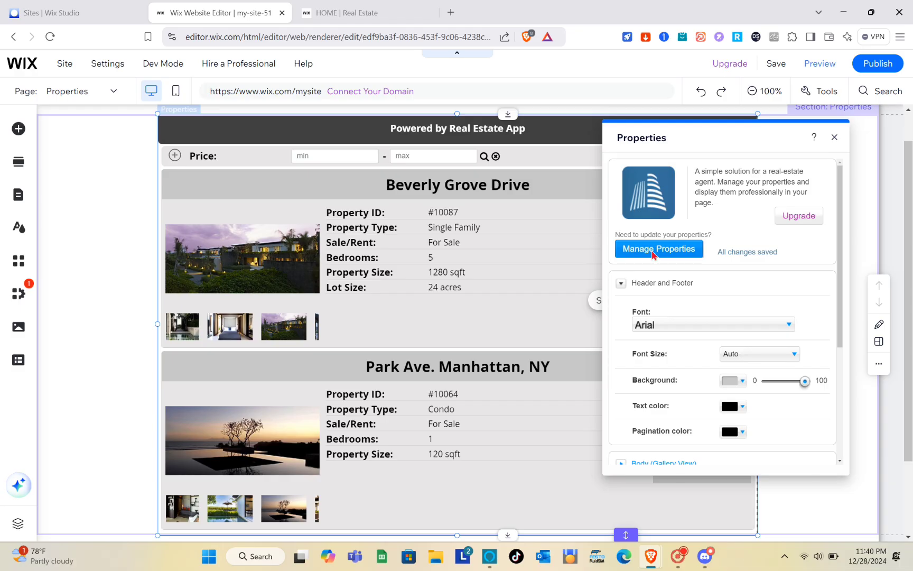
click(589, 253)
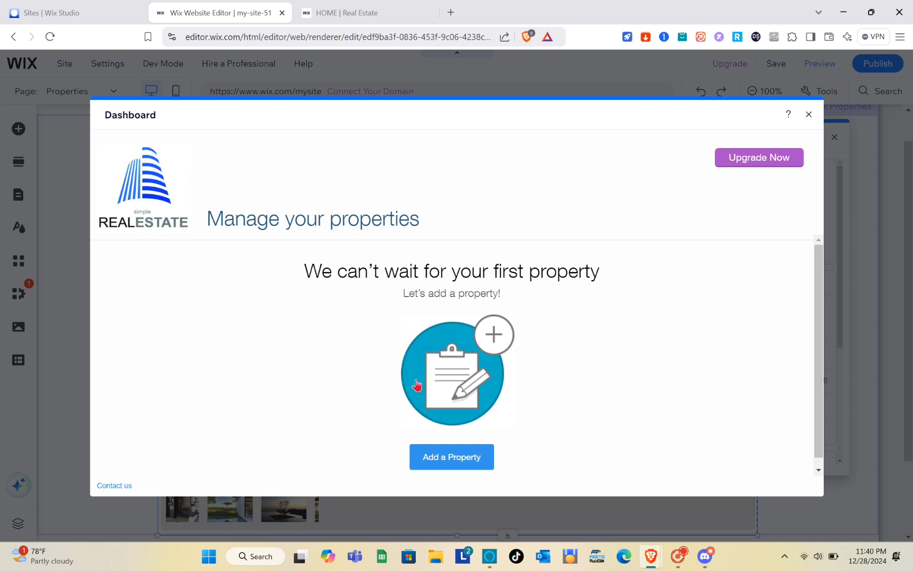
scroll(421, 391, down, 1)
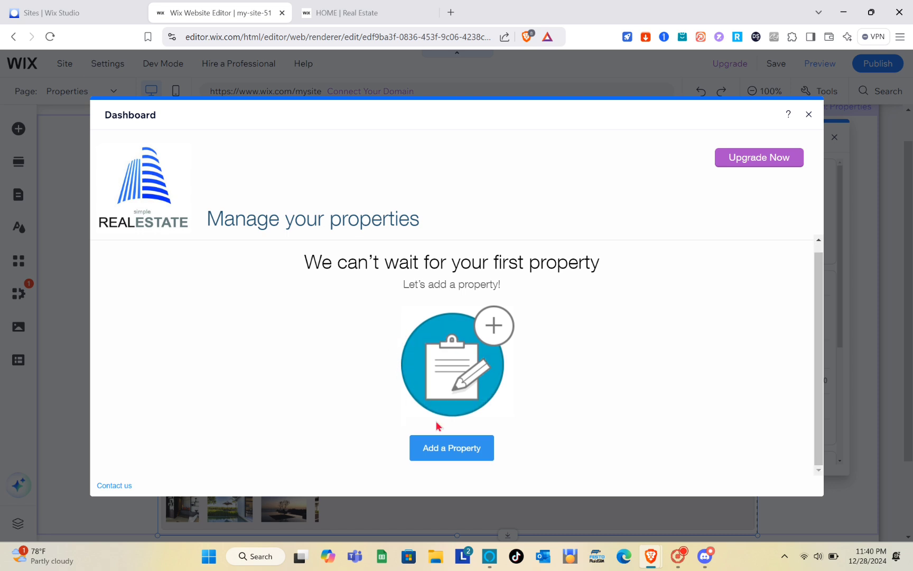
click(450, 455)
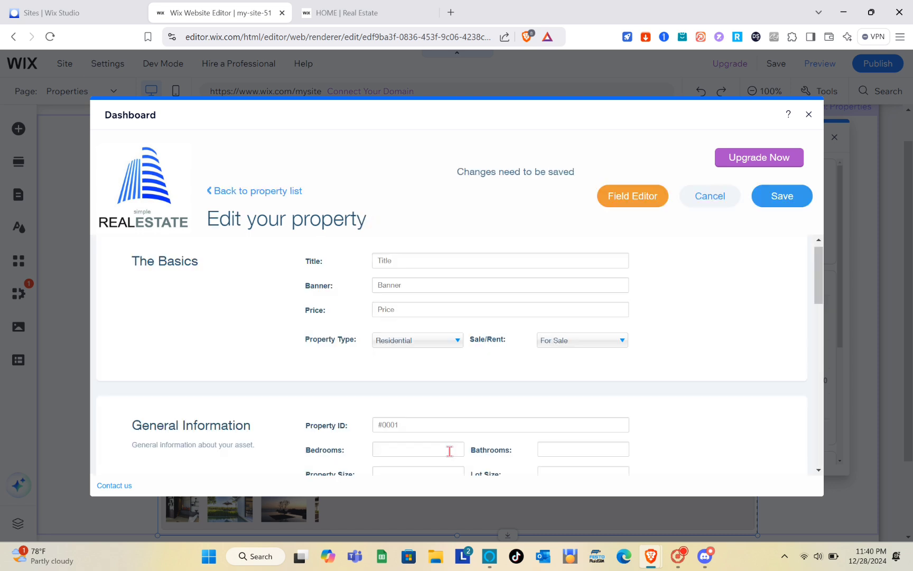
scroll(403, 288, down, 3)
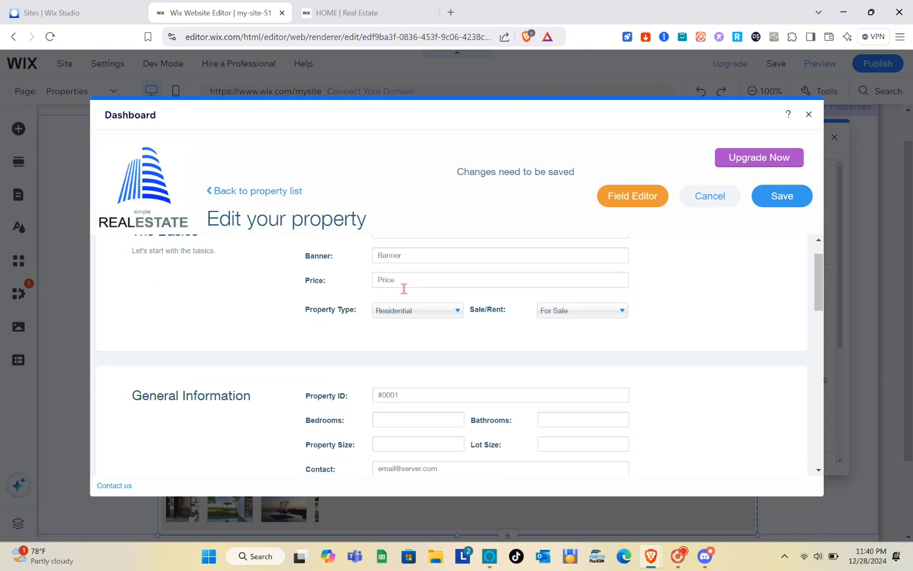
Enter "Minimal Modern House" as the title of the new property listing.
scroll(404, 288, up, 3)
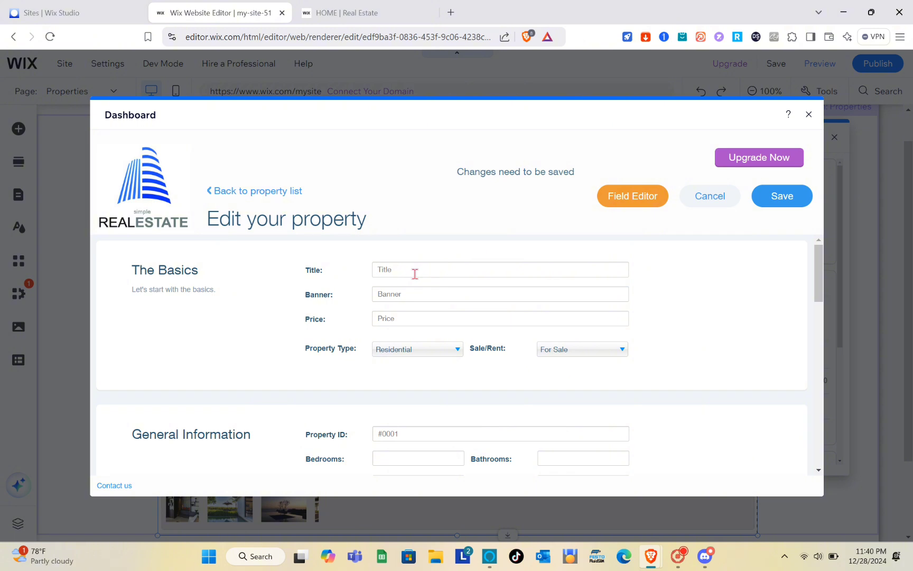
click(415, 274)
key(Caps_Lock)
text(M)
key(Caps_Lock)
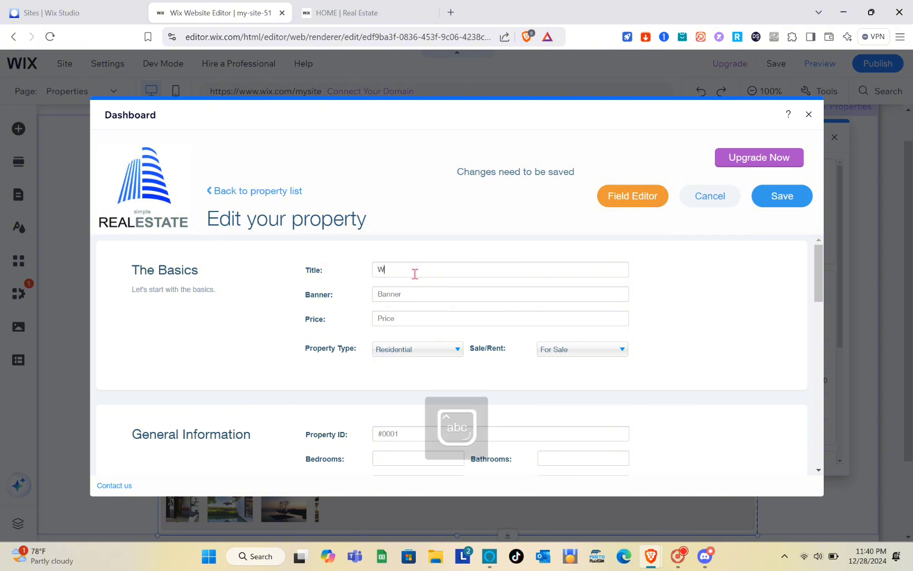
key(Caps_Lock)
key(BackSpace)
text(M)
key(Caps_Lock)
key(BackSpace)
text(Minin)
text(al Modern)
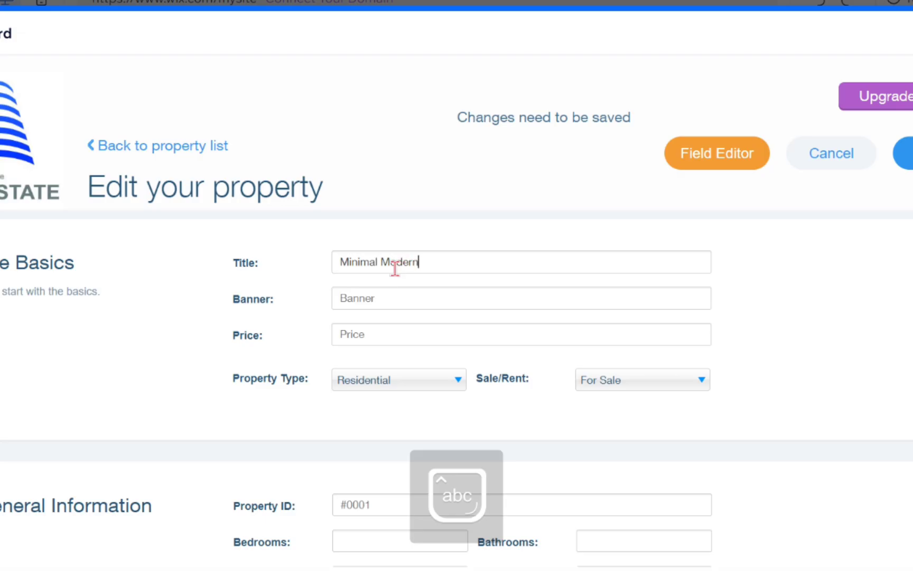
key(Caps_Lock)
text(H)
key(Caps_Lock)
text(ouse)
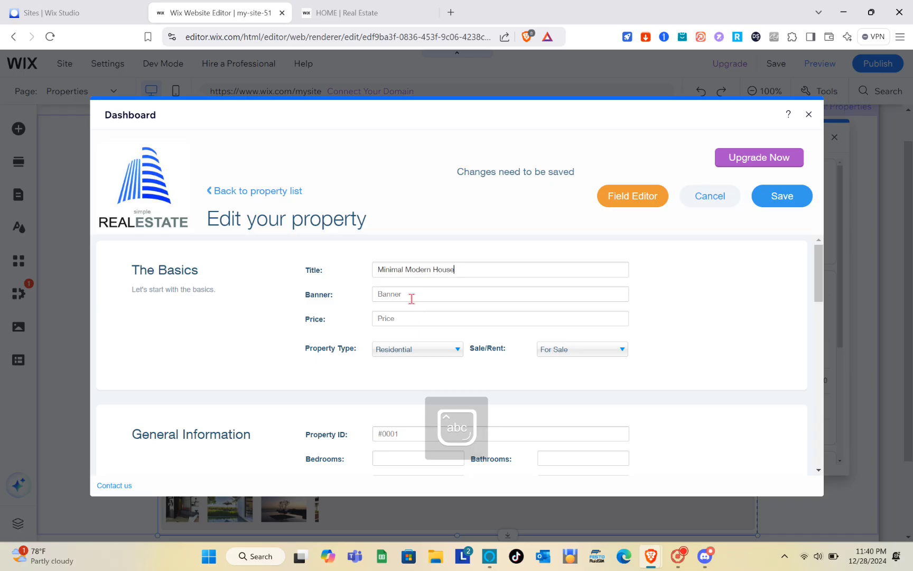
Set the listing's price to $10,200, with Residential as property type and For Sale as its status.
click(389, 305)
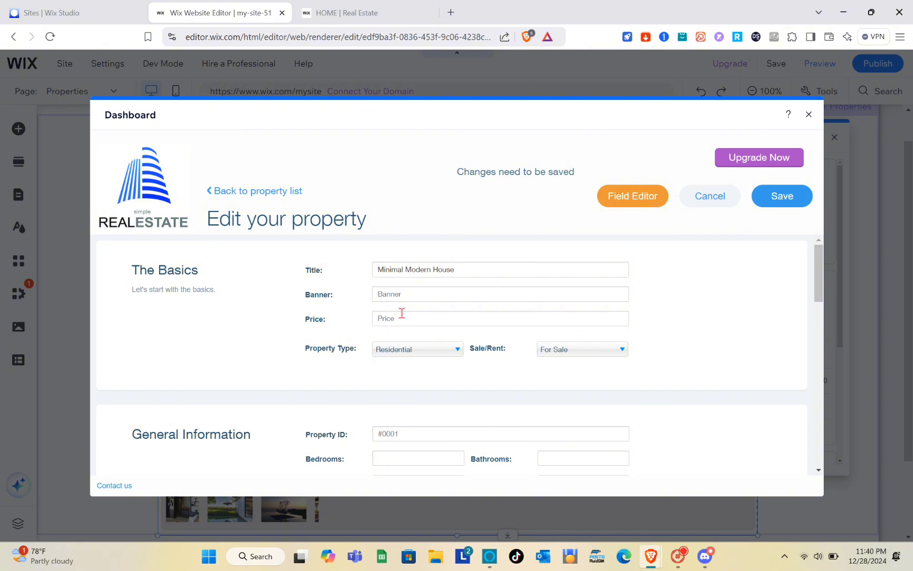
text($10,200)
click(430, 354)
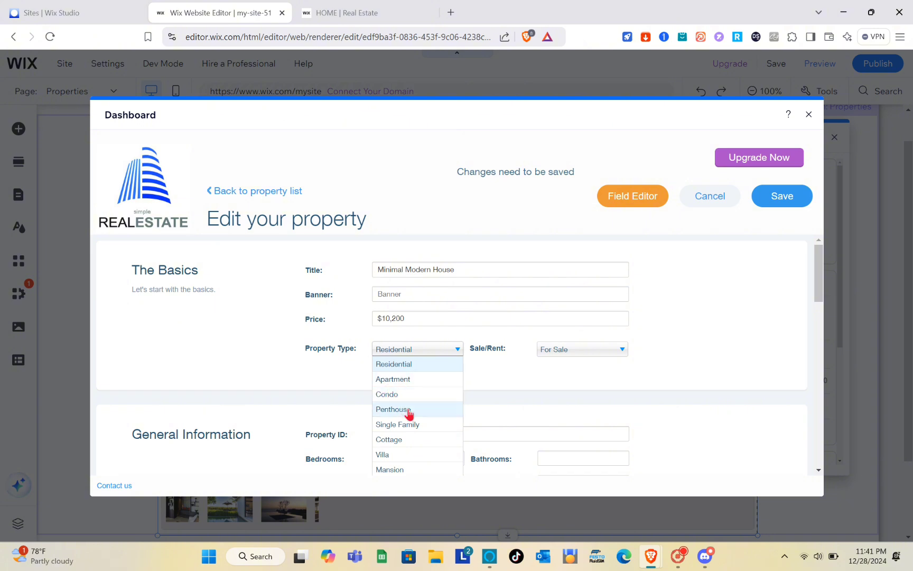
click(401, 370)
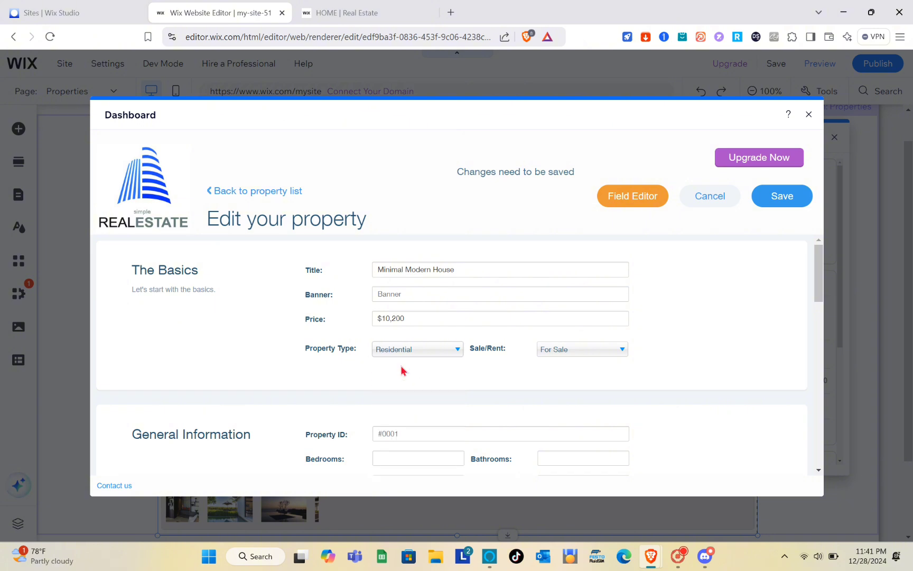
click(575, 354)
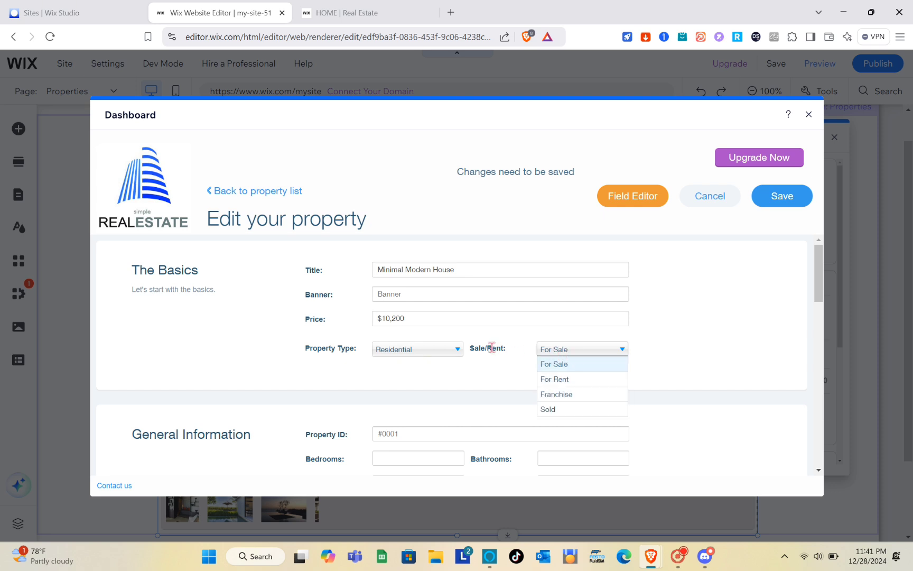
click(563, 366)
Fill in the general information with property ID #634272, 4 bedrooms and 3 bathrooms.
scroll(483, 365, down, 2)
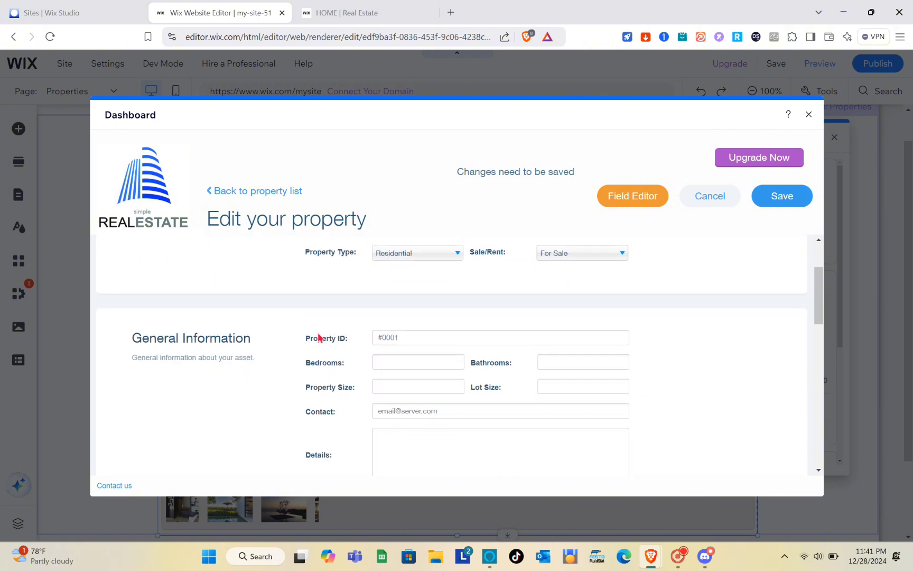
click(408, 338)
text(#634272)
click(393, 359)
text(4)
click(401, 386)
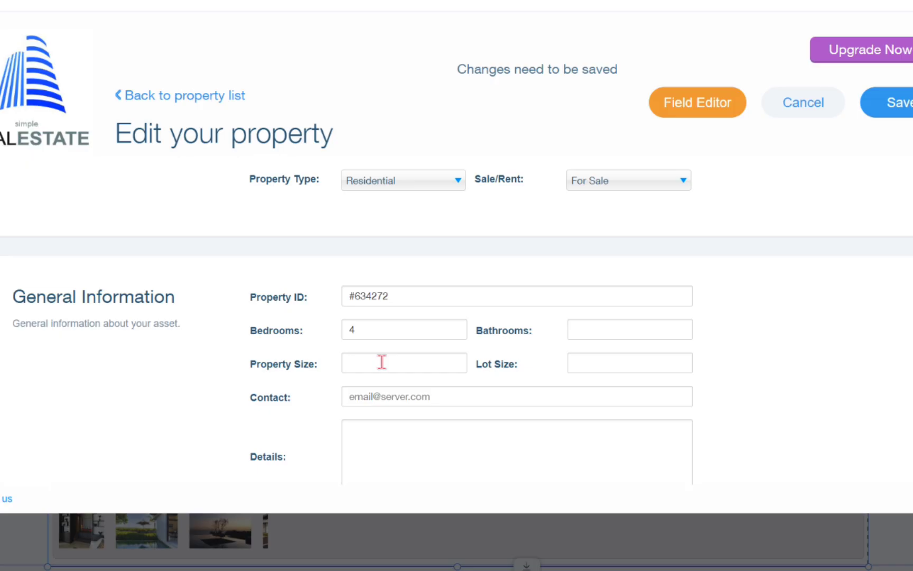
click(603, 327)
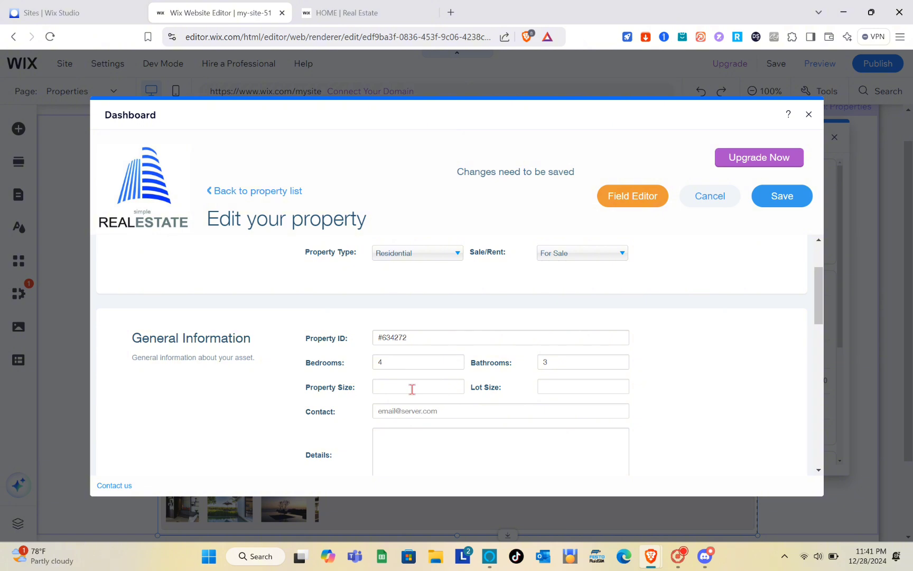
Enter `223 as lot size and 123 as property size, and fill in the contact's e-mail.
scroll(415, 388, down, 1)
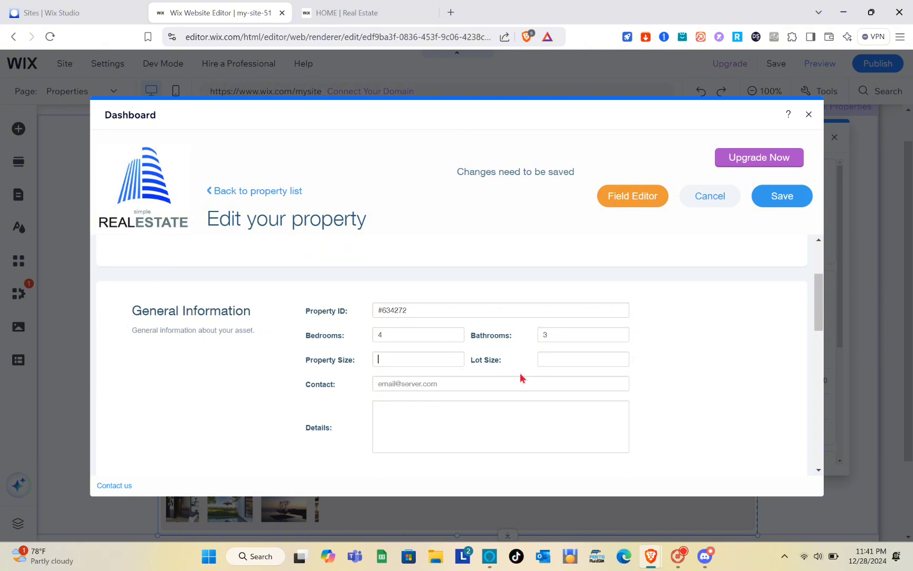
click(557, 363)
text(`223)
click(424, 355)
text(123)
click(432, 385)
click(468, 408)
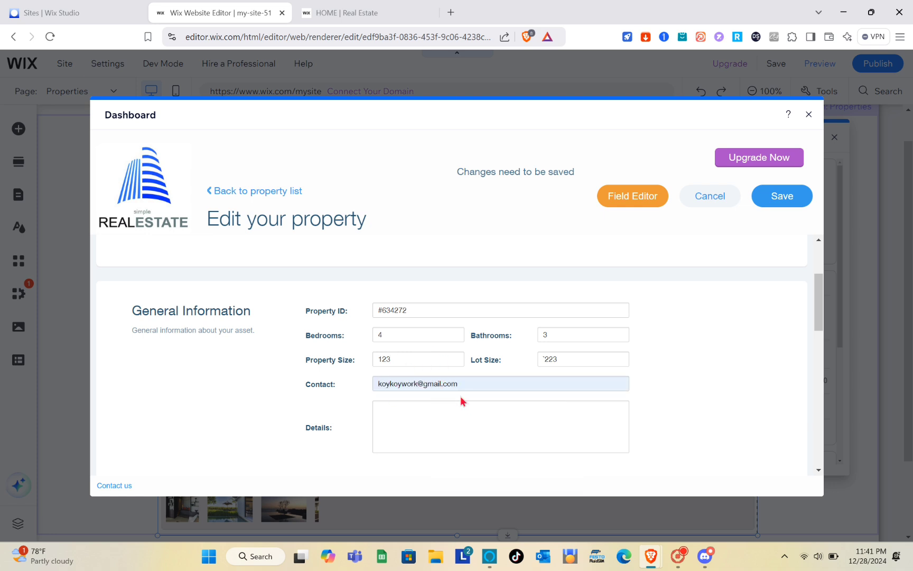
Write "This property is vsgdkefdje jbedj" as the property's details.
scroll(431, 376, down, 2)
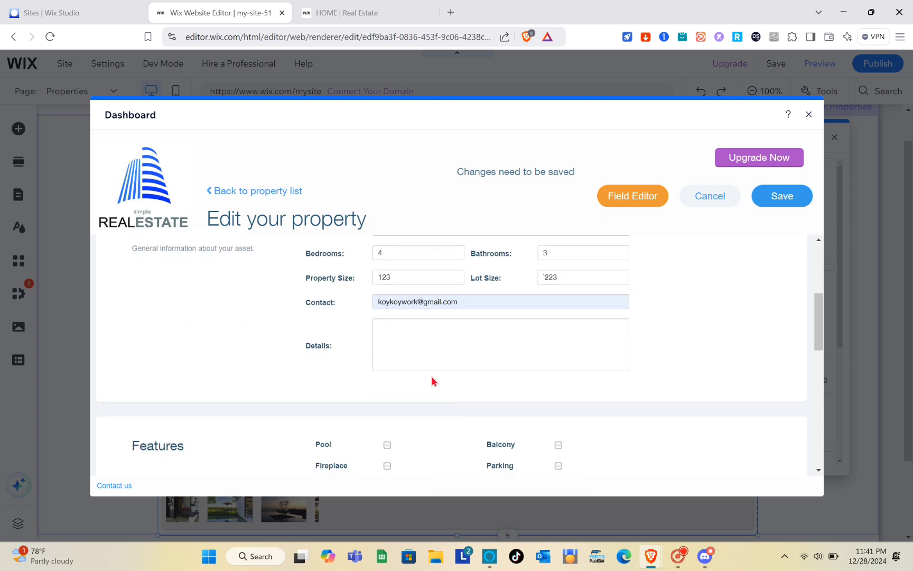
click(415, 351)
text(This )
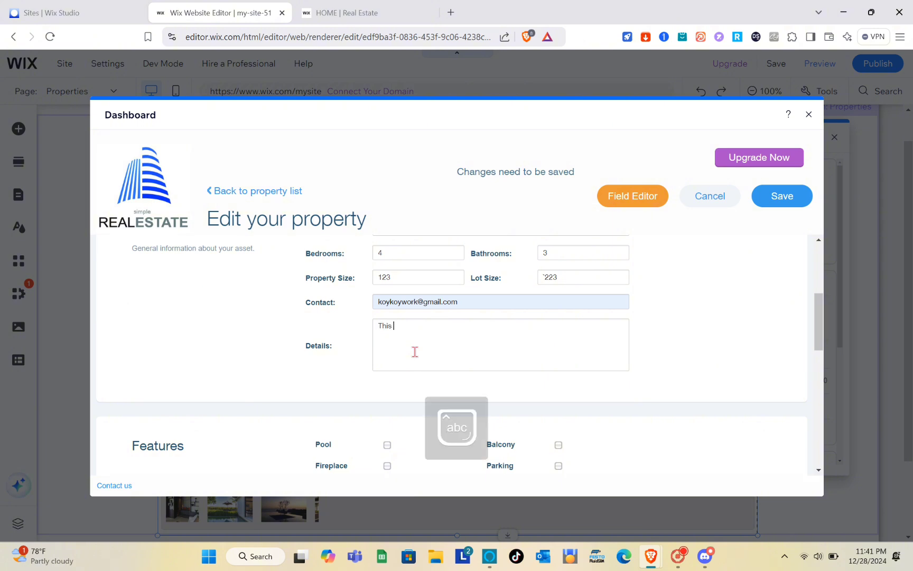
text(property is vsgdkefdje jbedj)
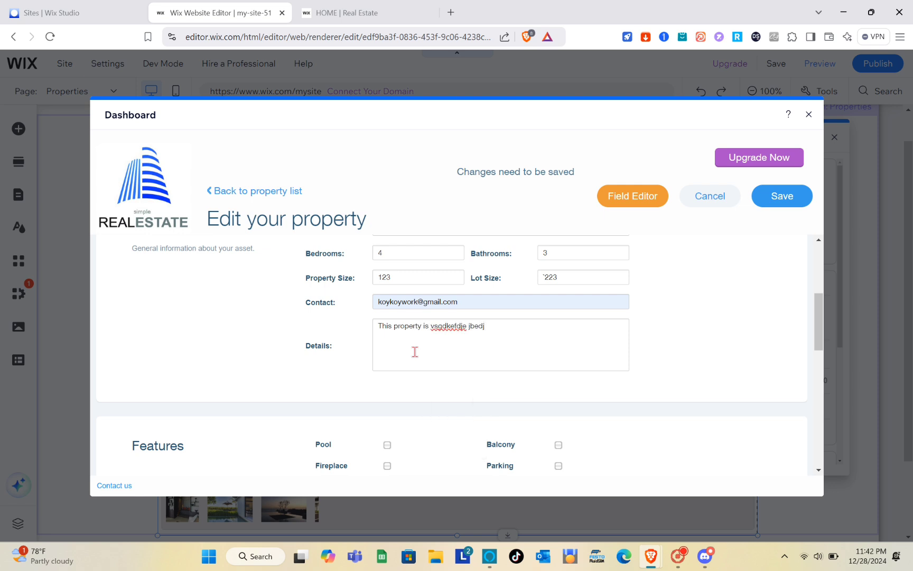
Mark Balcony, Parking, Fireplace and Pool as features of the property.
scroll(415, 352, down, 2)
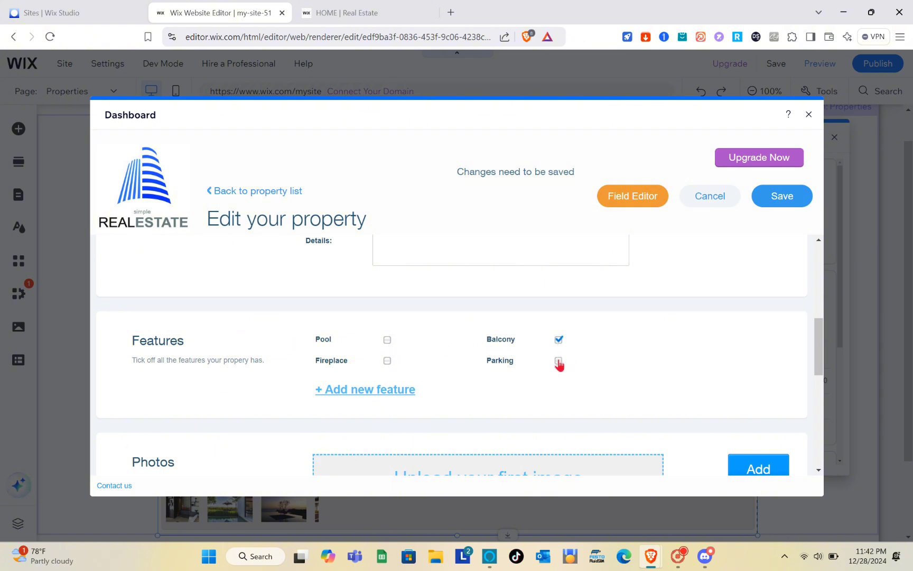
click(388, 362)
click(387, 340)
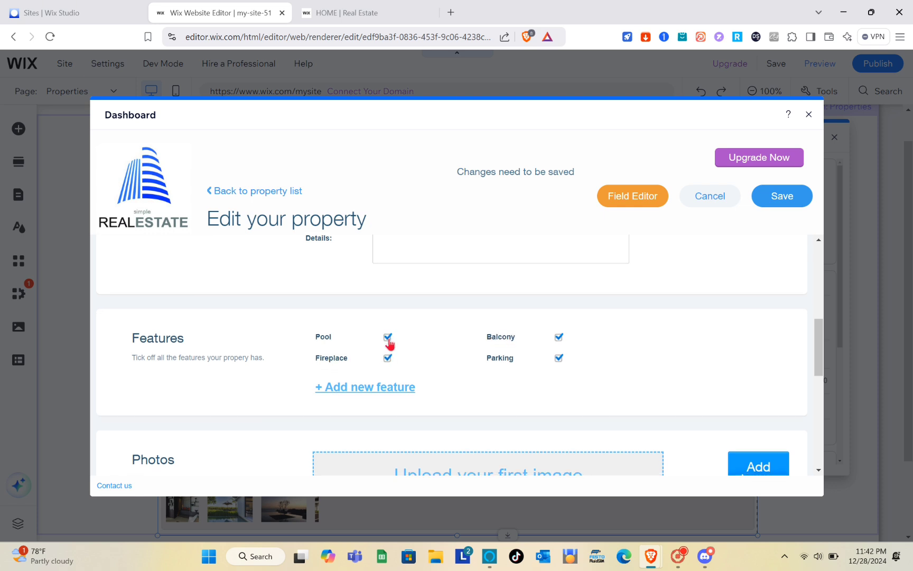
Start adding photos to the listing and search the Media from Wix collection for "real estate".
scroll(370, 354, down, 1)
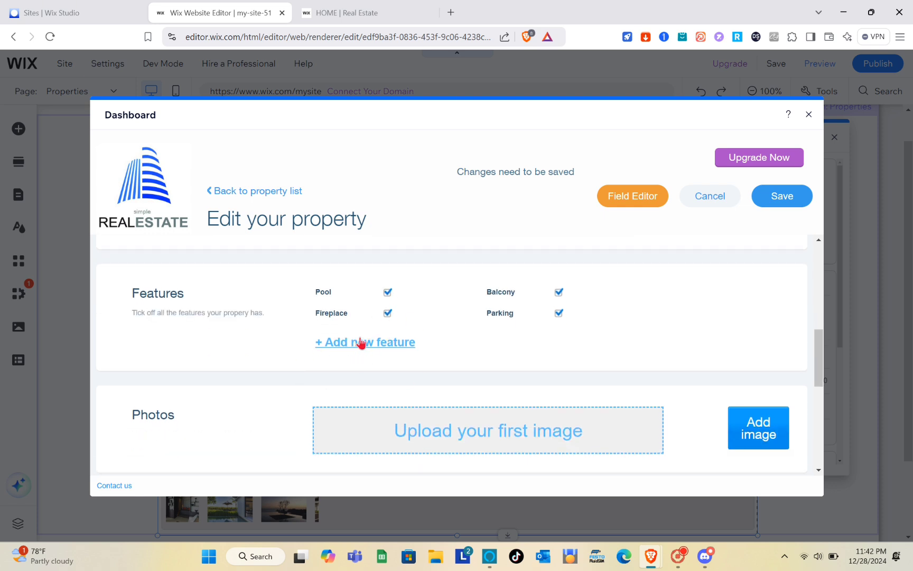
scroll(346, 343, down, 1)
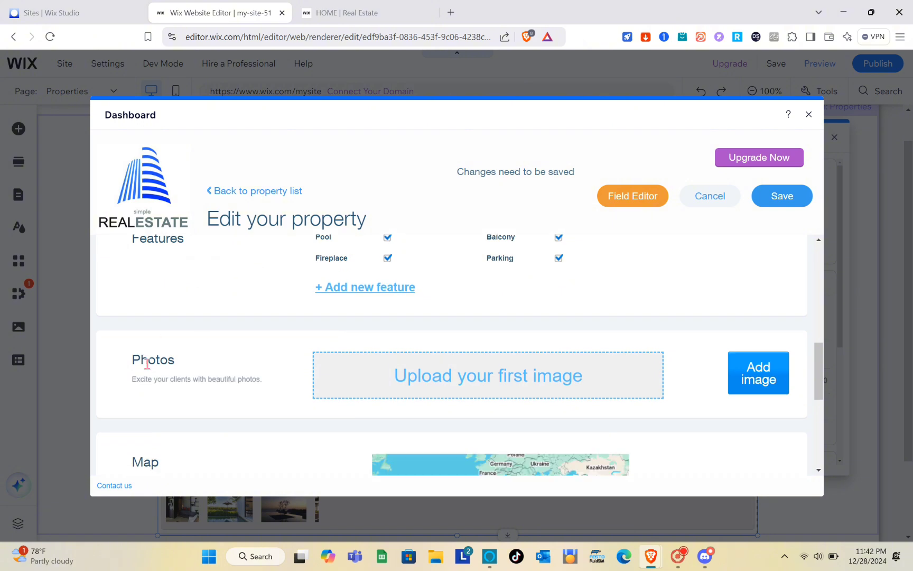
scroll(184, 377, down, 1)
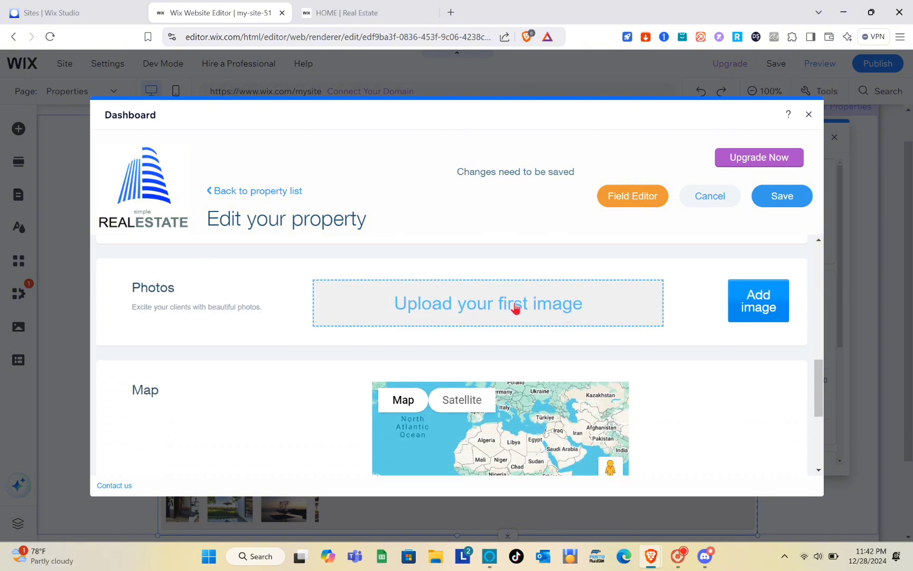
click(515, 308)
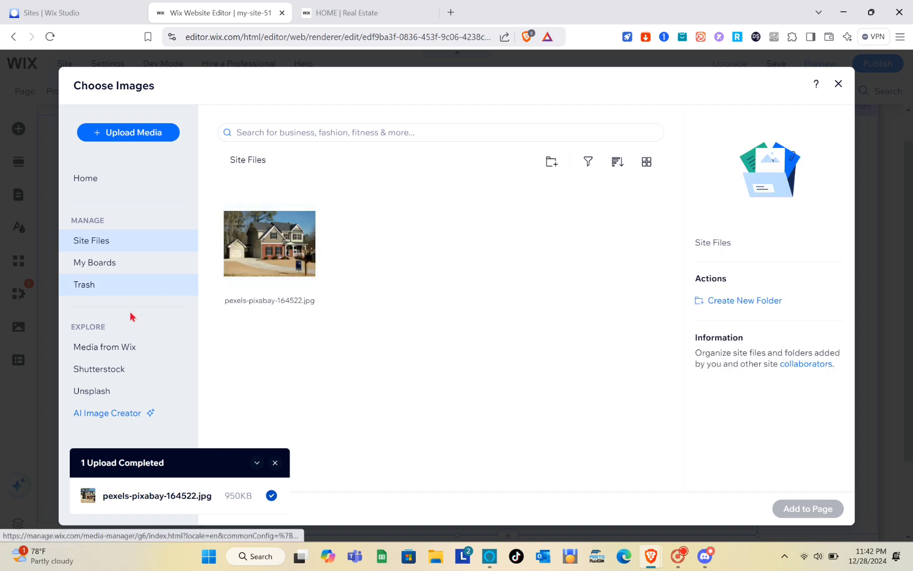
click(136, 136)
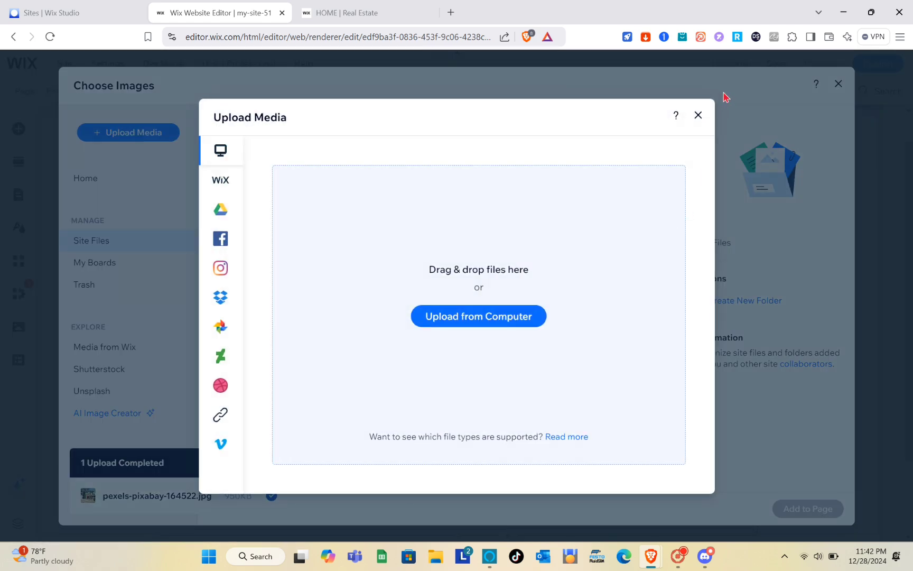
click(697, 115)
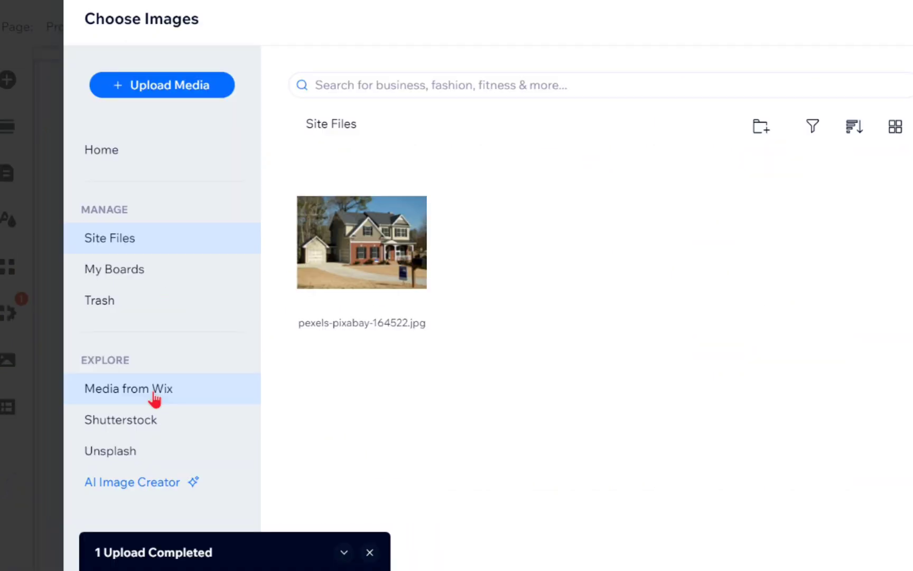
click(123, 354)
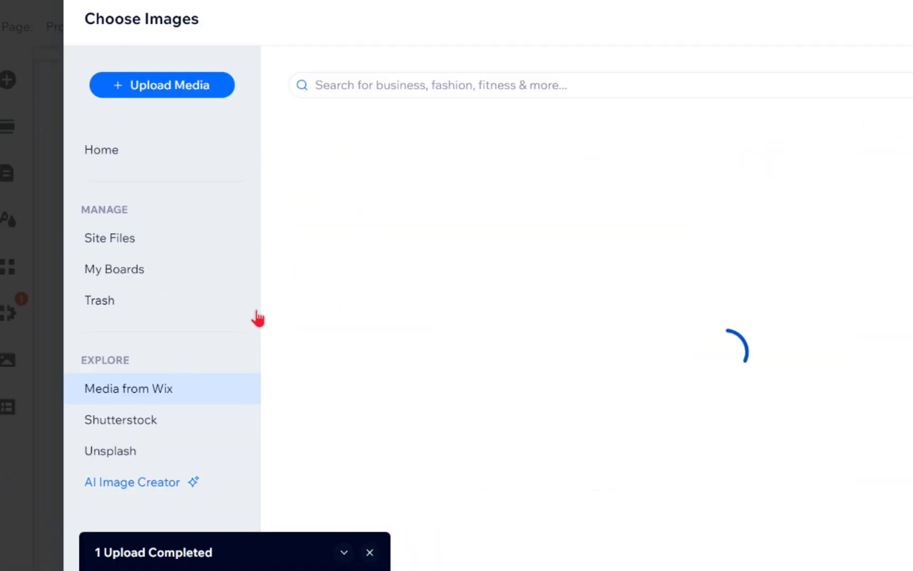
click(432, 78)
text(real estate)
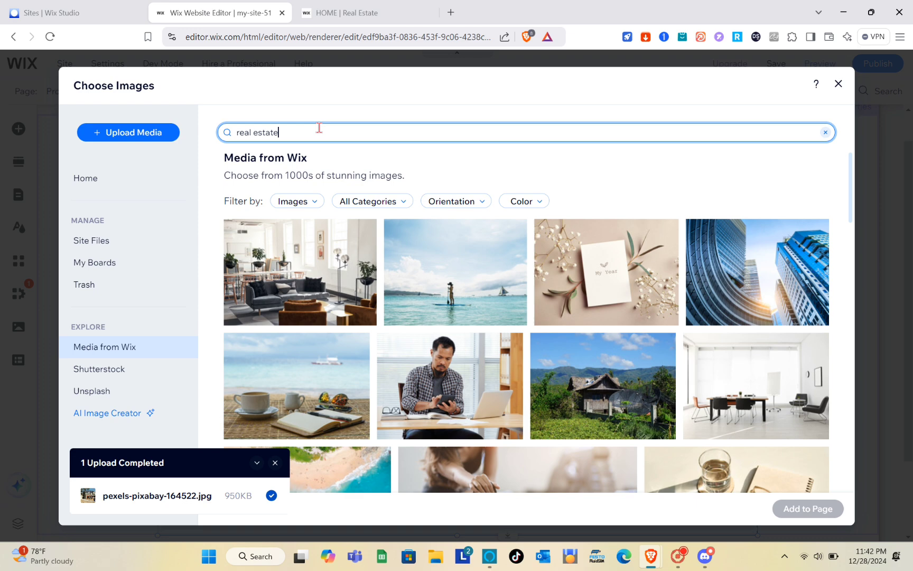
key(Return)
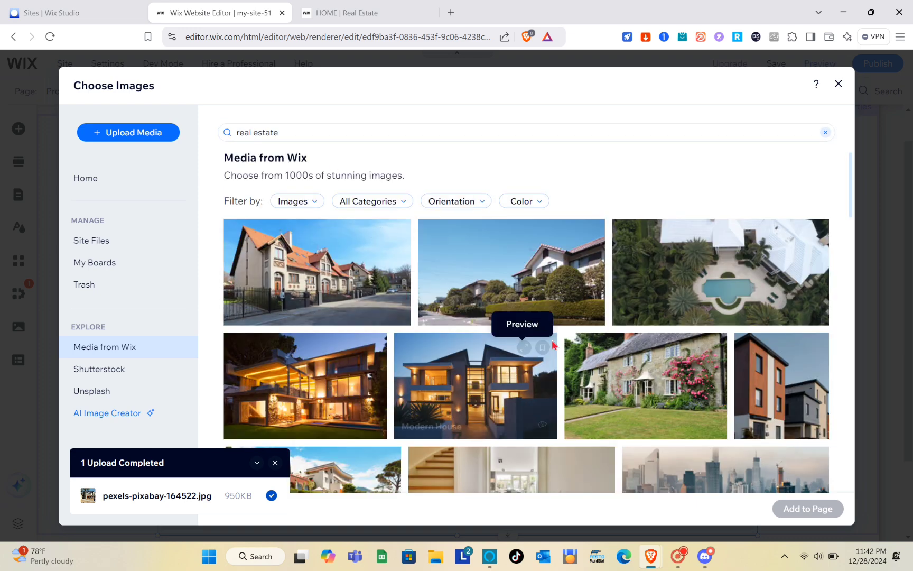
Add the Home Interior image and the lit modern house with the wooden roof to the listing's photos.
scroll(588, 366, down, 2)
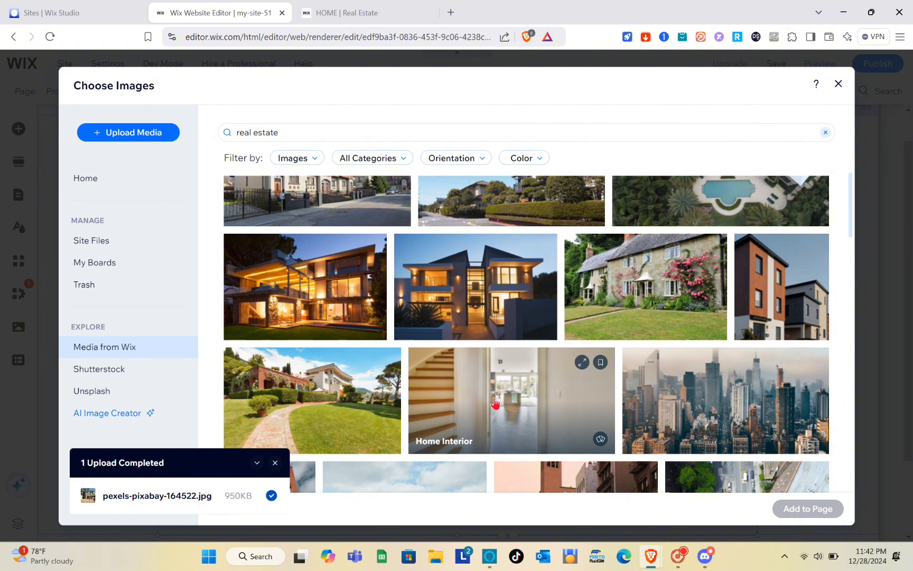
click(495, 403)
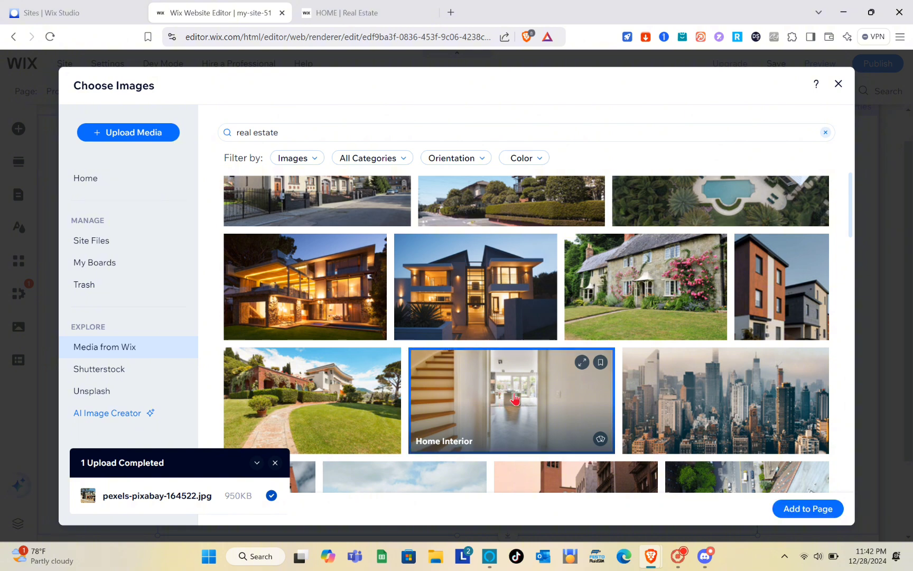
click(326, 302)
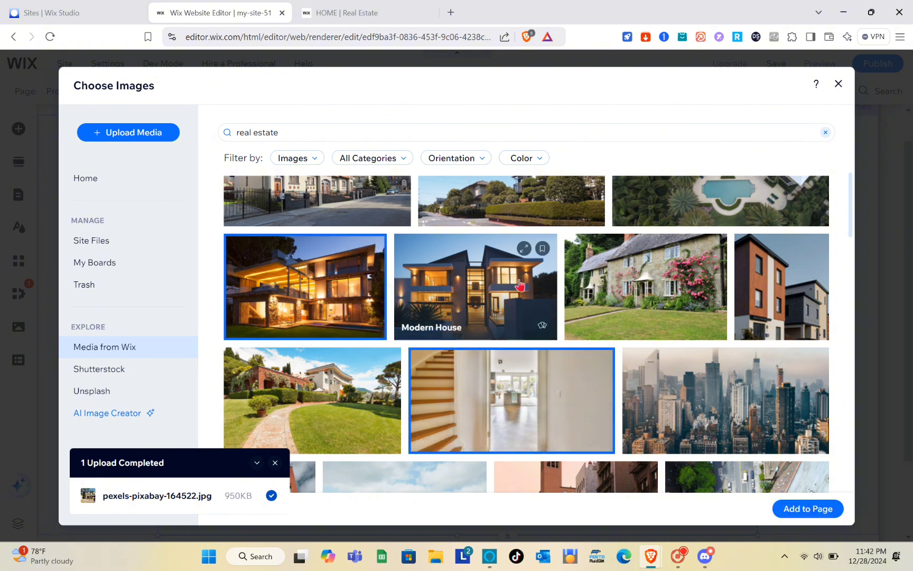
scroll(413, 373, down, 3)
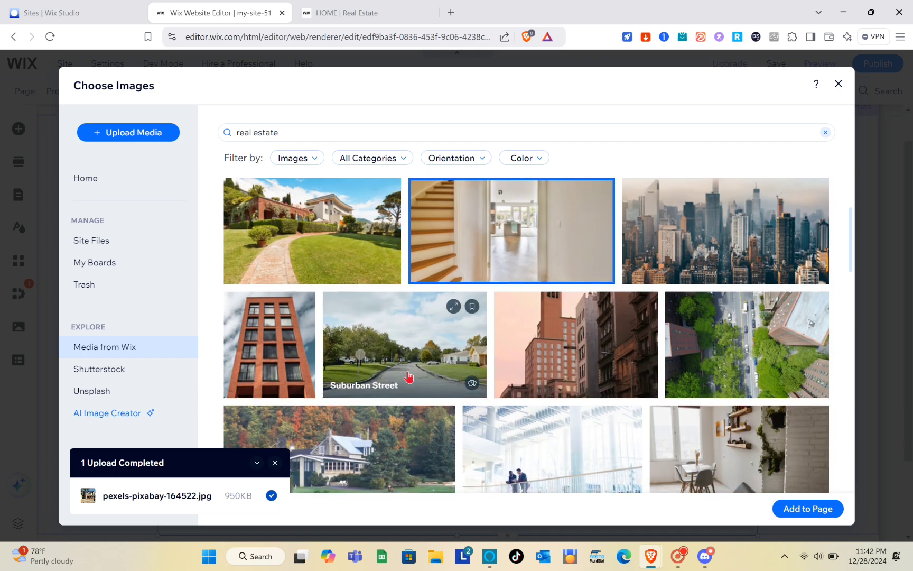
click(805, 510)
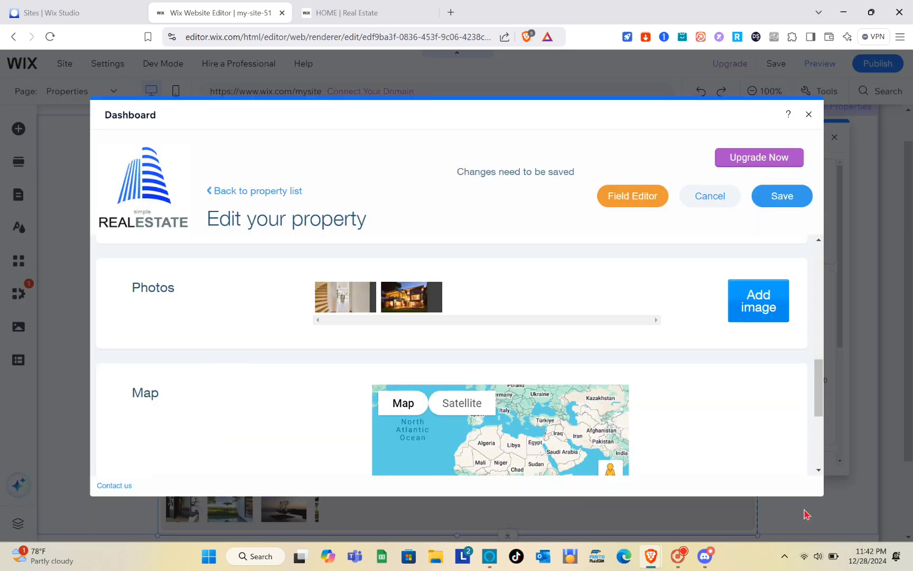
Switch the property's location map to satellite imagery.
scroll(267, 376, down, 3)
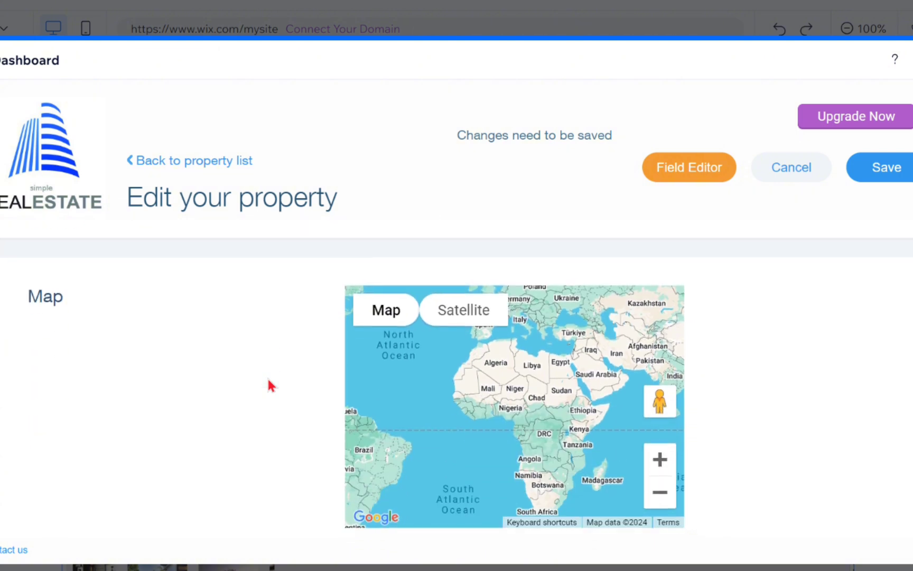
mouse_move(399, 317)
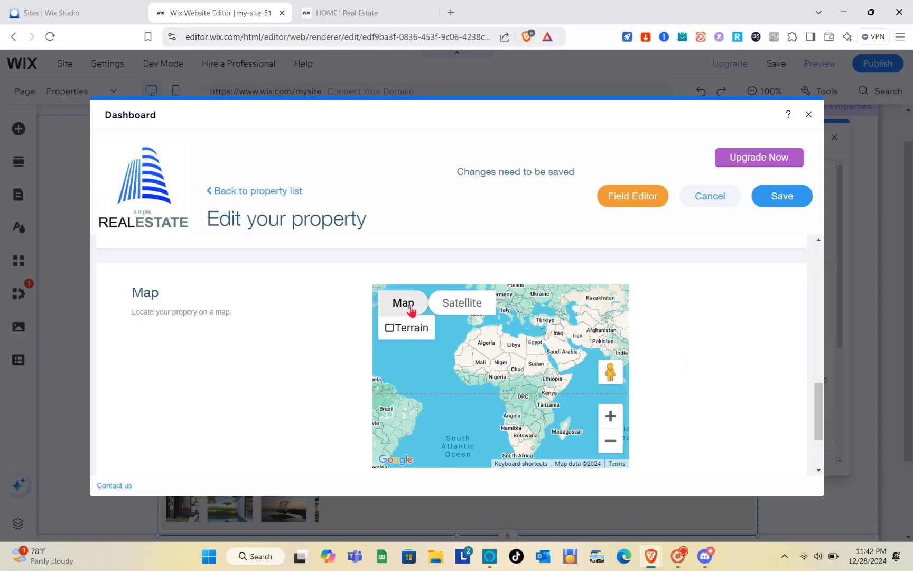
scroll(412, 311, down, 2)
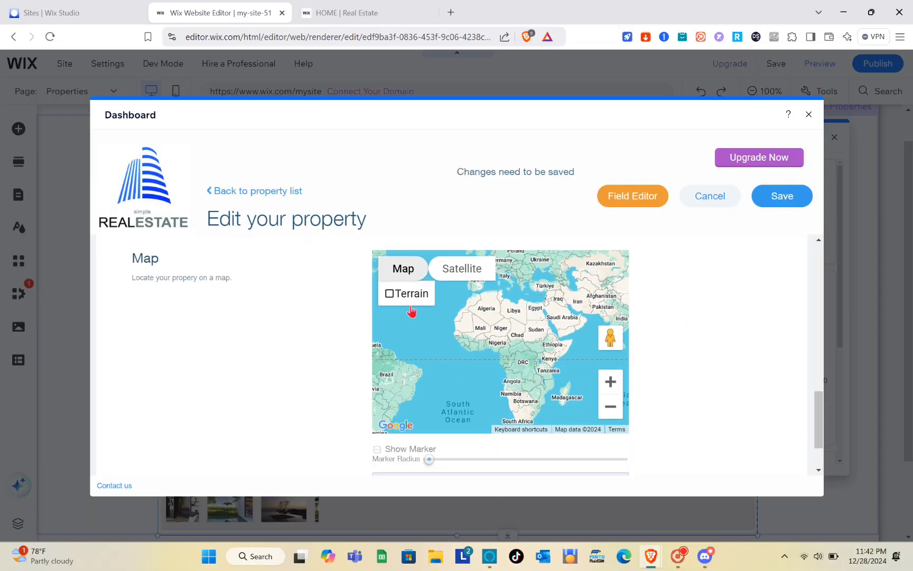
scroll(412, 312, up, 1)
scroll(412, 312, down, 1)
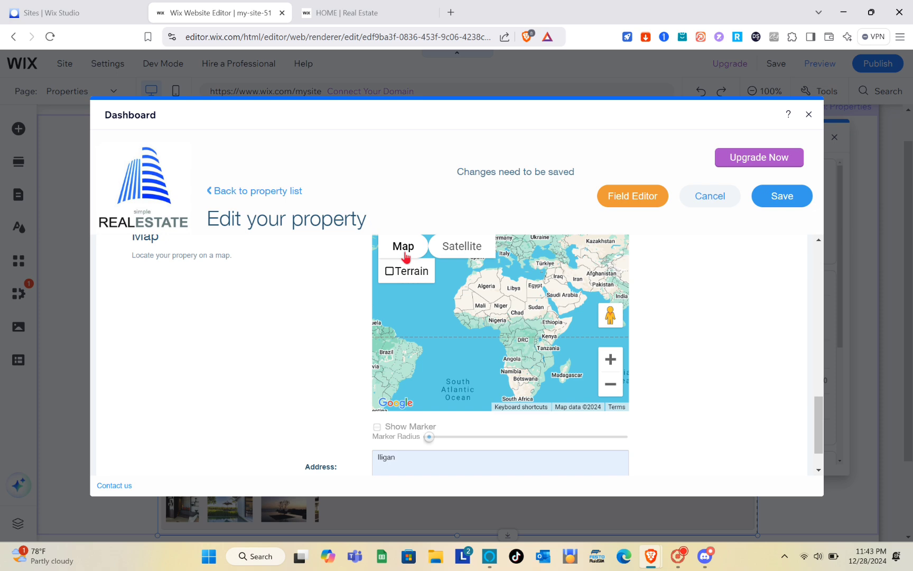
scroll(453, 351, down, 2)
scroll(456, 356, up, 4)
scroll(457, 354, down, 1)
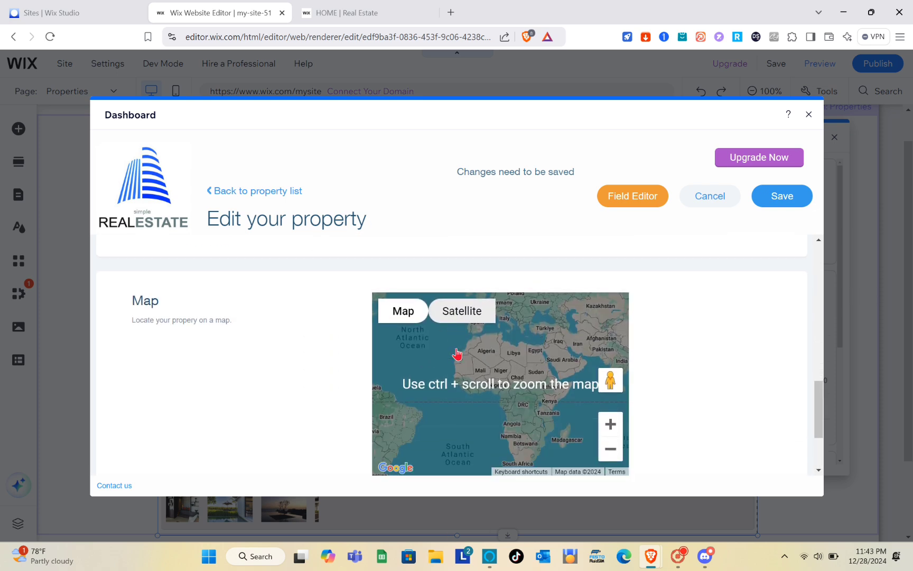
click(472, 300)
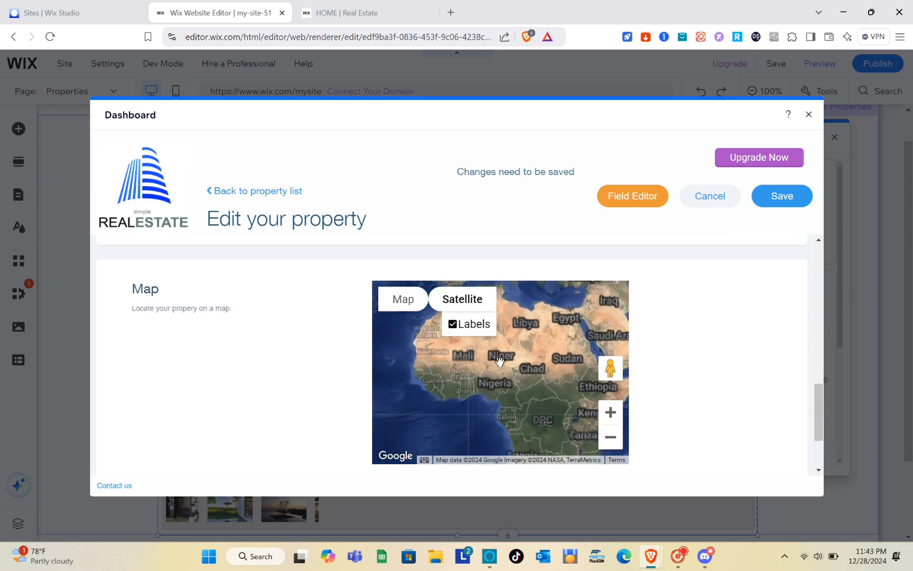
scroll(499, 361, up, 1)
scroll(499, 360, down, 1)
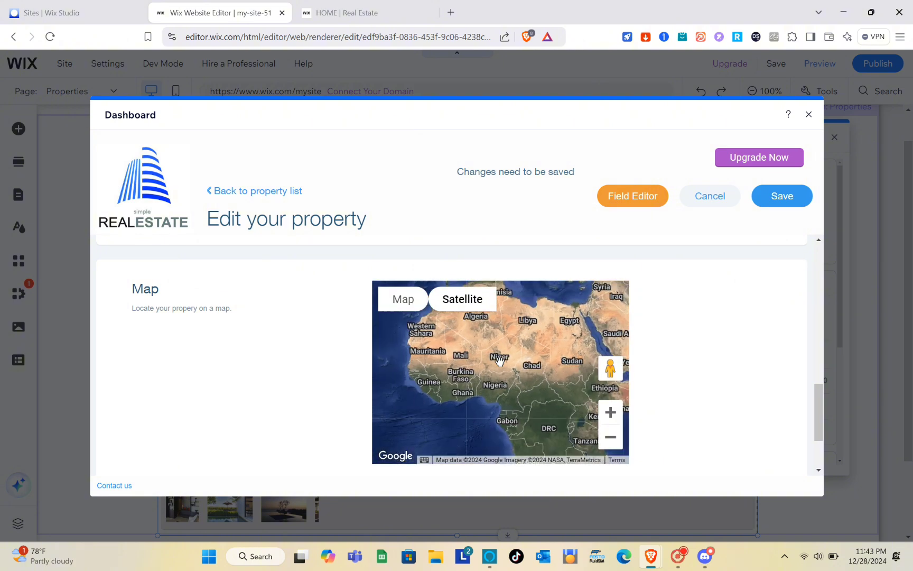
Check the address under the map and the chosen features, and save the property listing.
scroll(499, 360, down, 2)
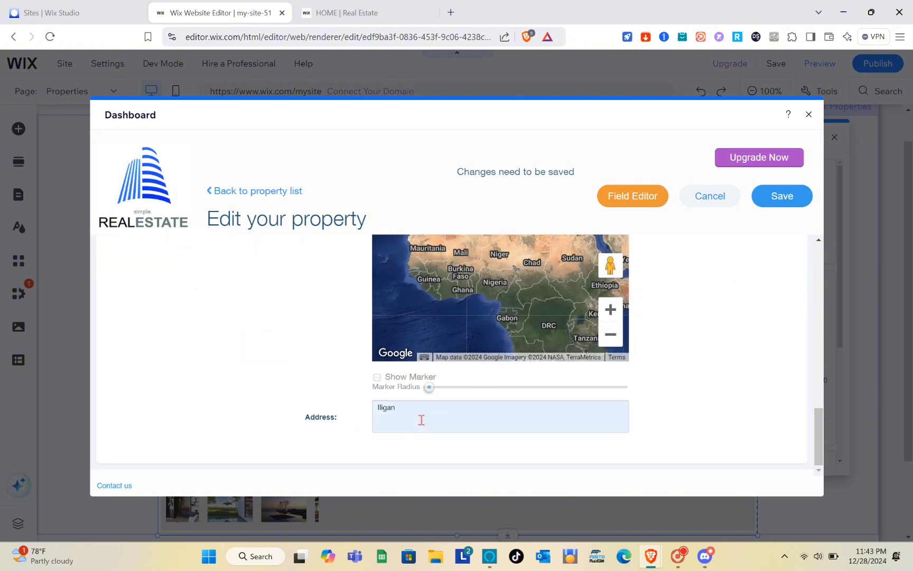
scroll(422, 420, up, 6)
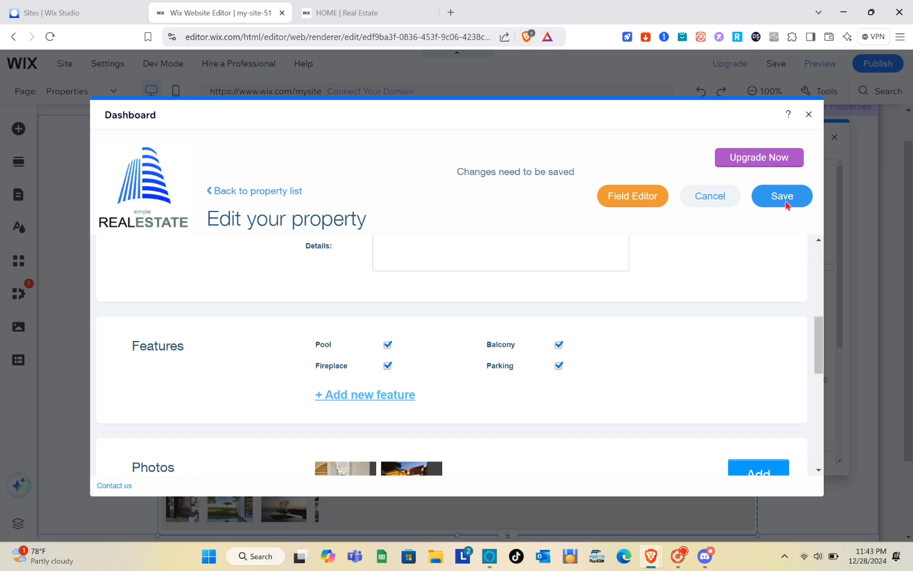
click(785, 197)
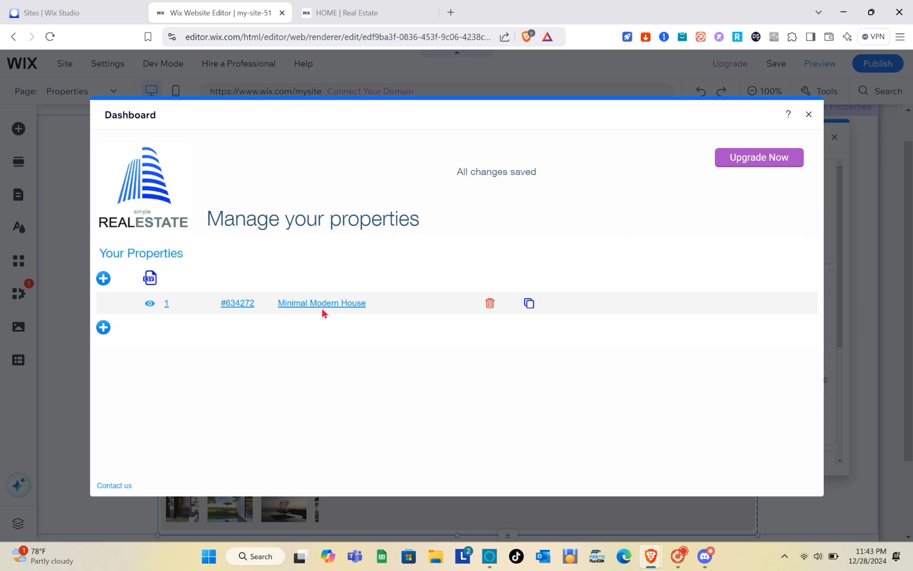
click(102, 328)
scroll(449, 396, down, 5)
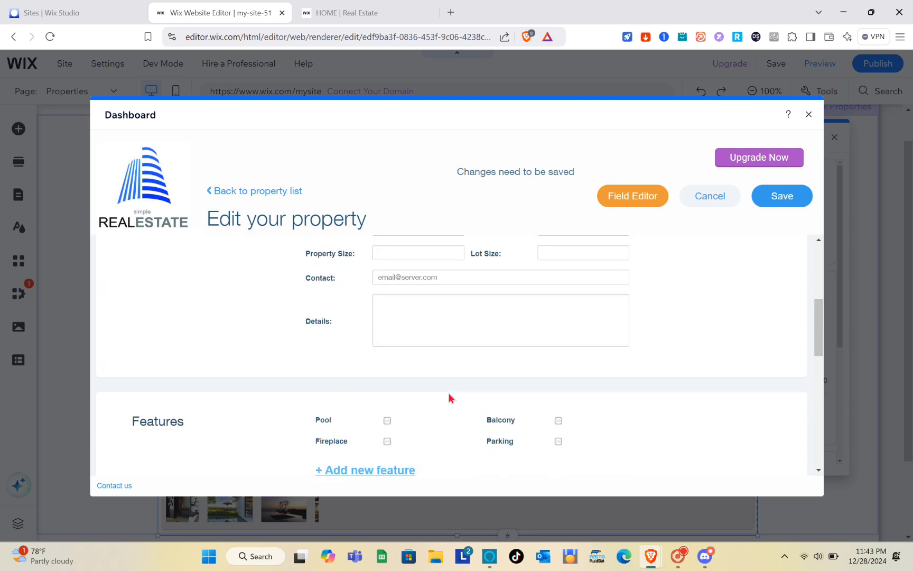
click(808, 114)
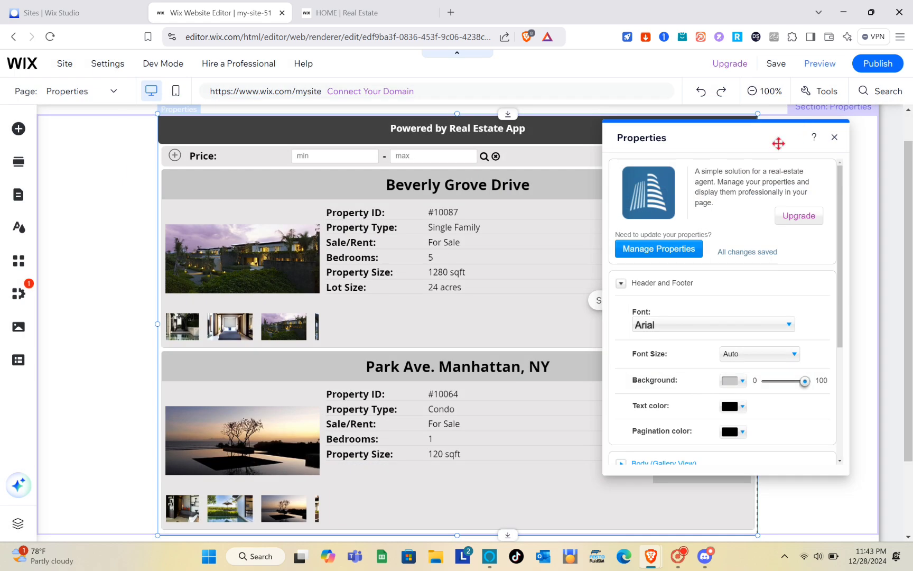
Check the saved entries in the property manager and leave the Properties app's settings.
click(672, 250)
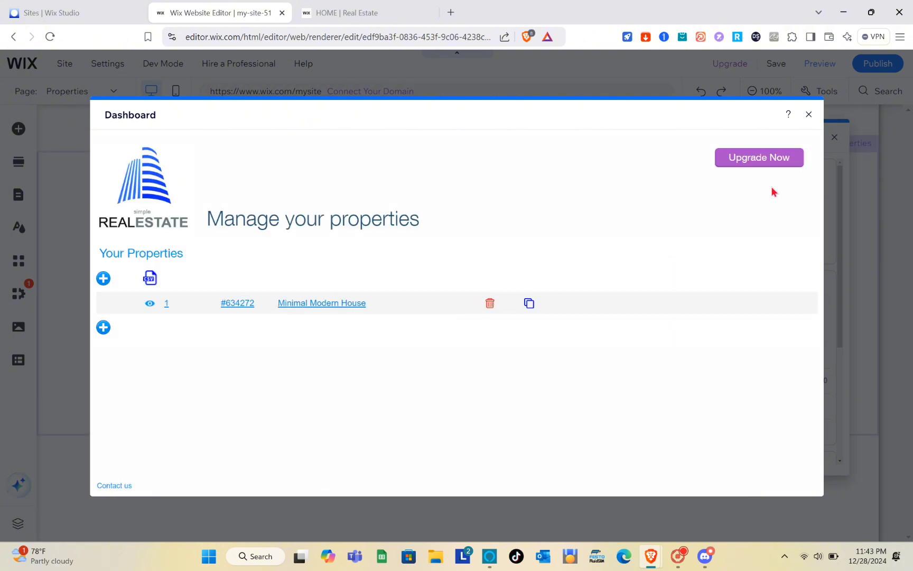
click(809, 114)
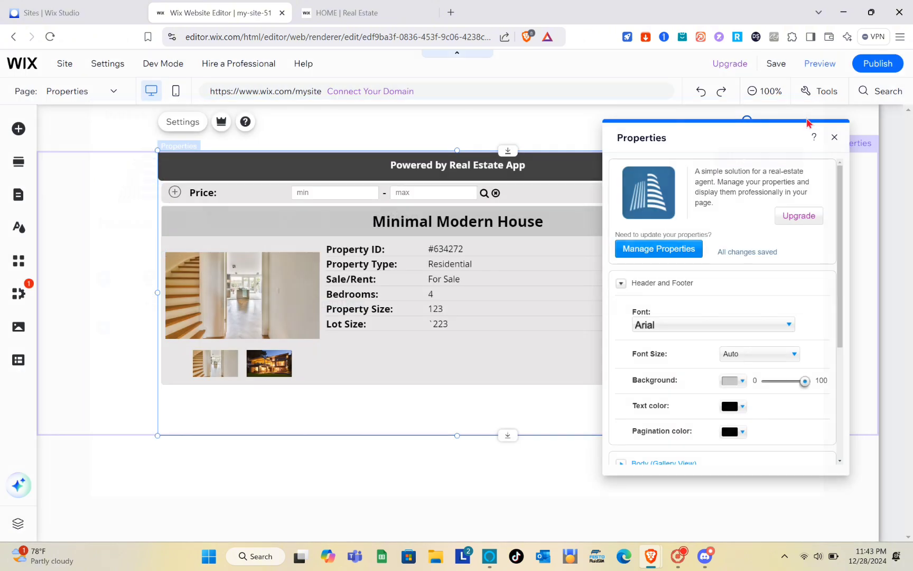
click(834, 139)
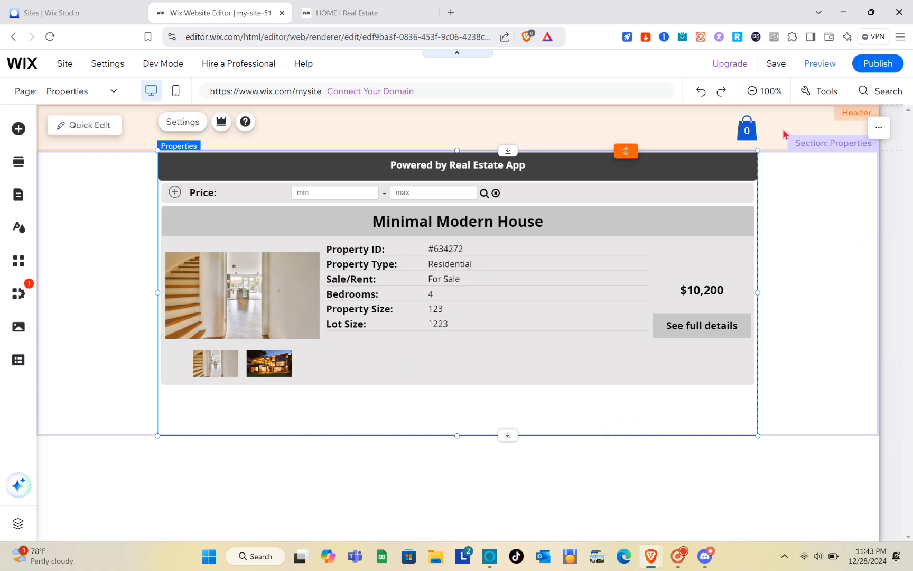
Preview the Properties page, open the full details of Minimal Modern House and show its second photo.
click(821, 68)
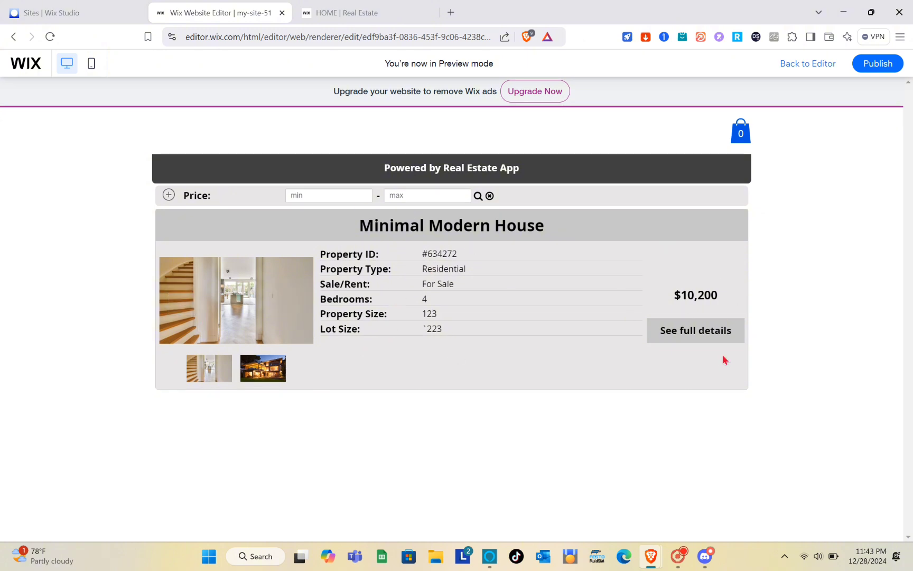
click(704, 330)
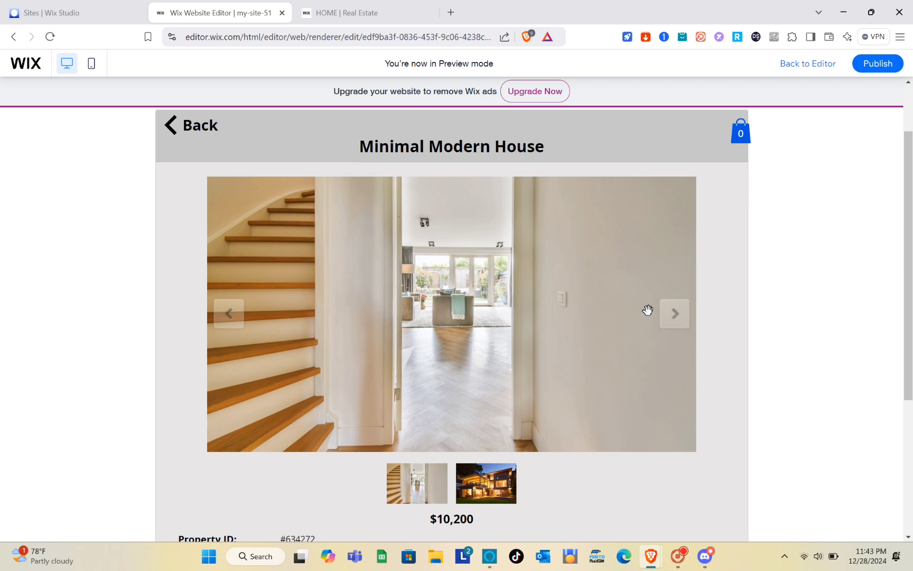
click(675, 319)
Examine the price, specifications and features on the listing's detail page, and return to the editor.
scroll(514, 370, down, 3)
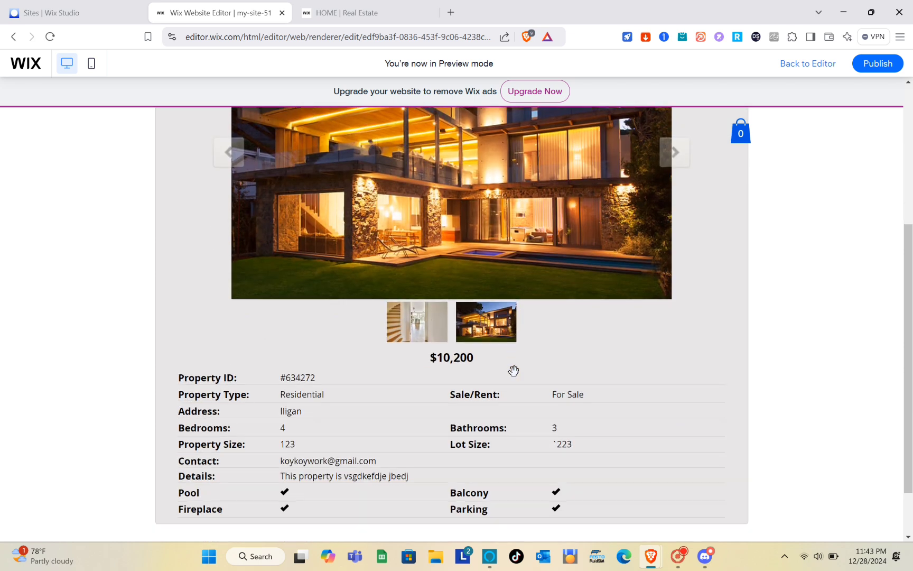
scroll(513, 370, down, 2)
scroll(328, 389, up, 2)
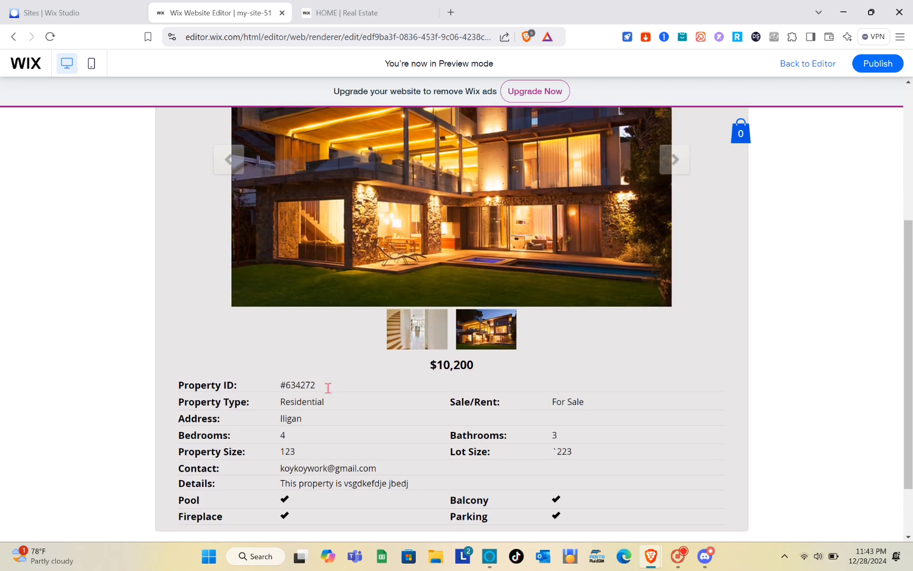
scroll(438, 495, down, 2)
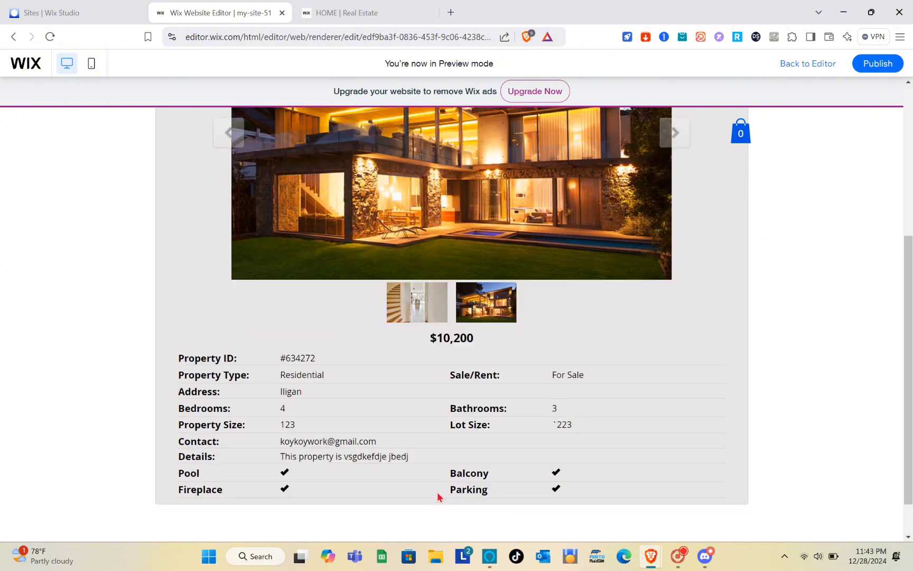
scroll(560, 418, down, 1)
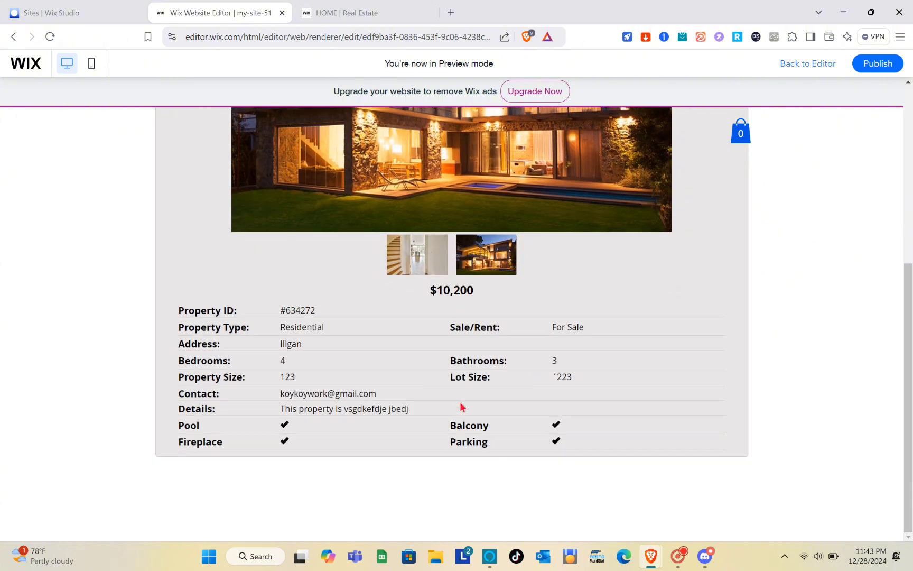
scroll(497, 421, up, 5)
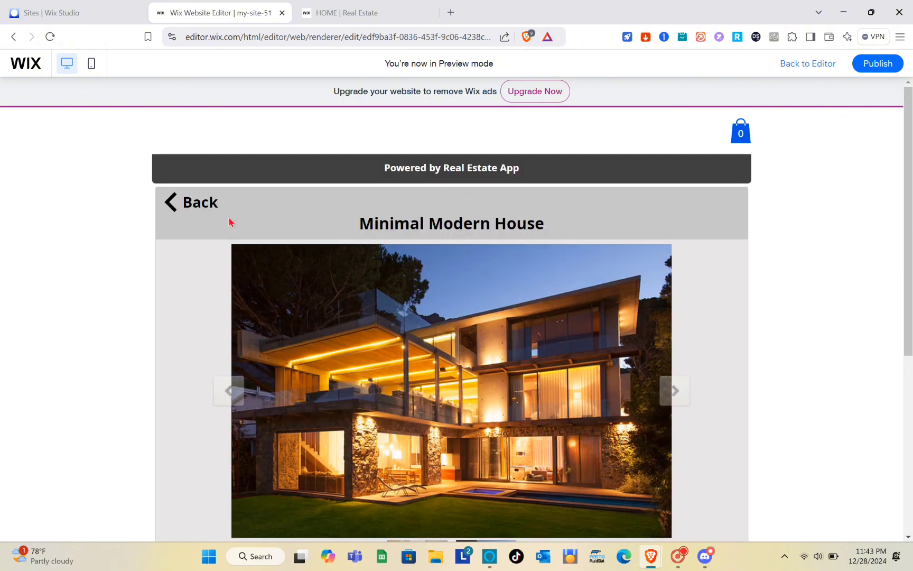
click(174, 206)
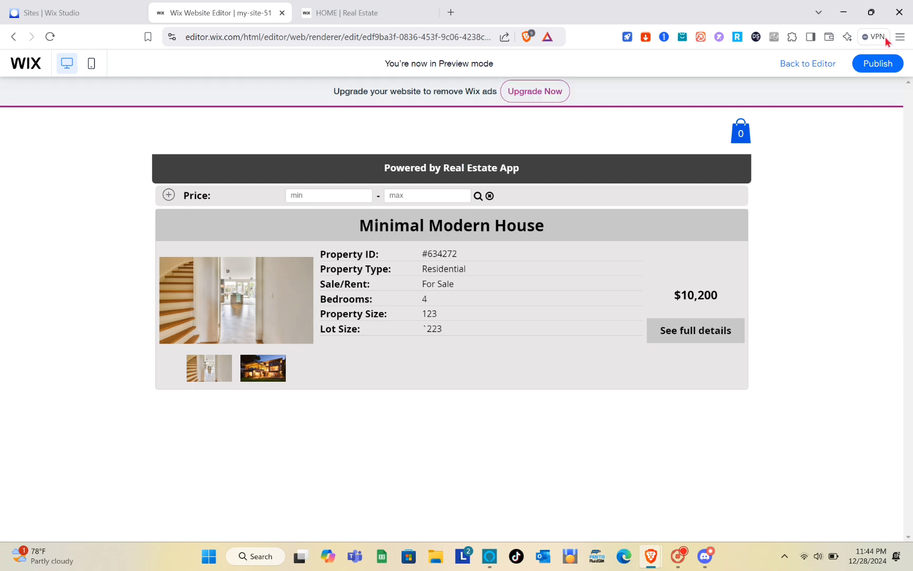
click(805, 65)
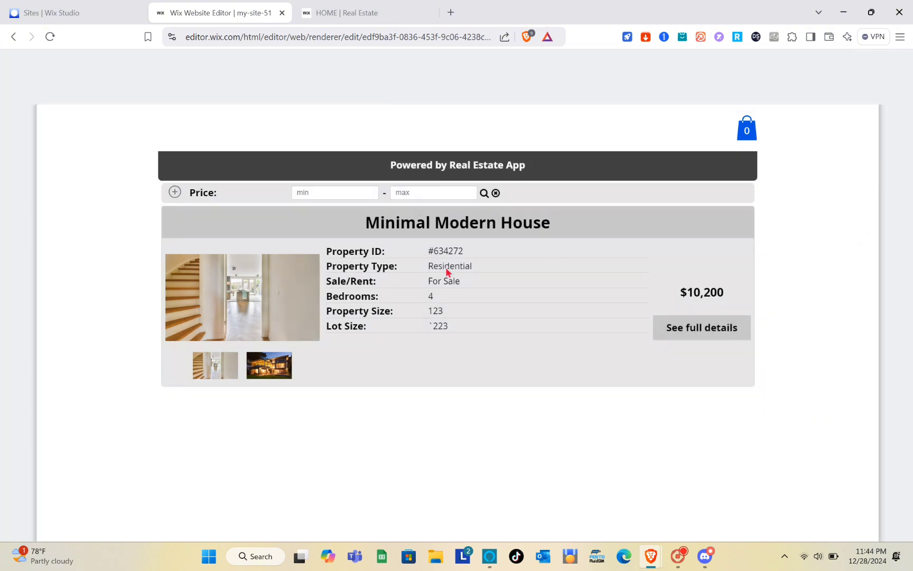
Examine the Properties app's settings, including the header and footer font, font size and colors and the other option groups.
click(446, 267)
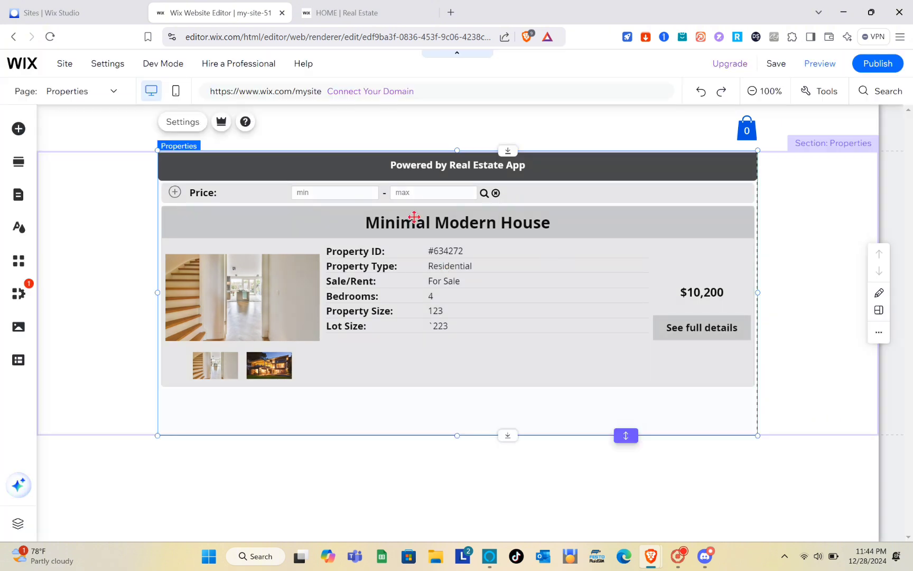
click(192, 126)
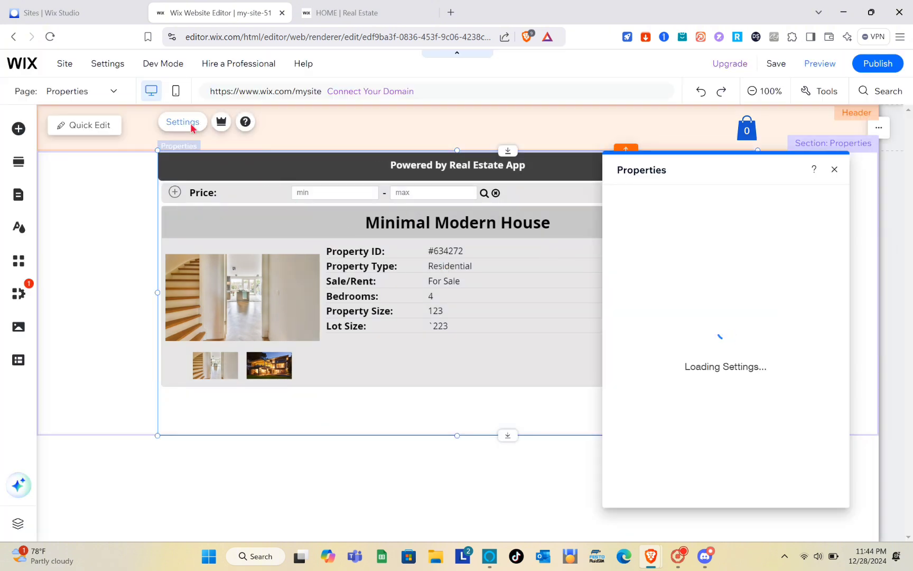
scroll(683, 369, down, 1)
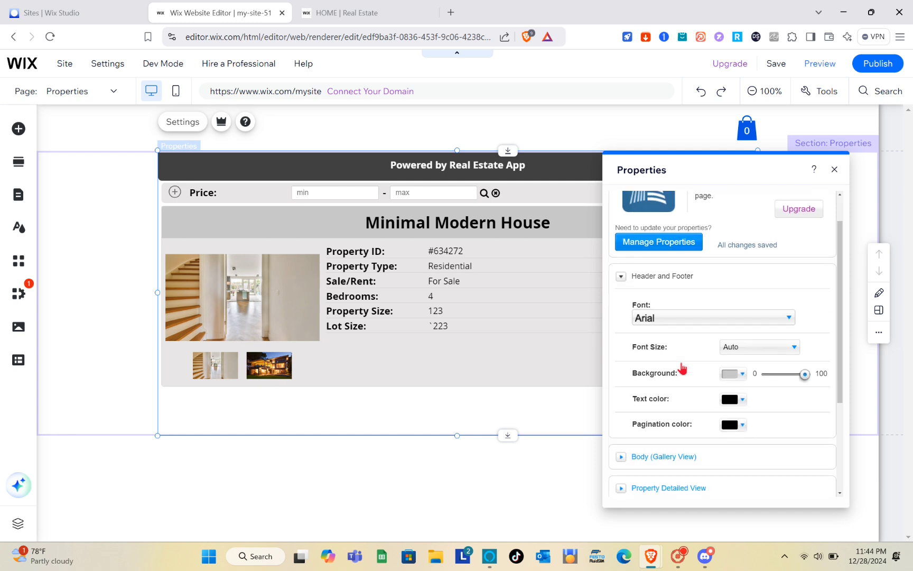
click(675, 318)
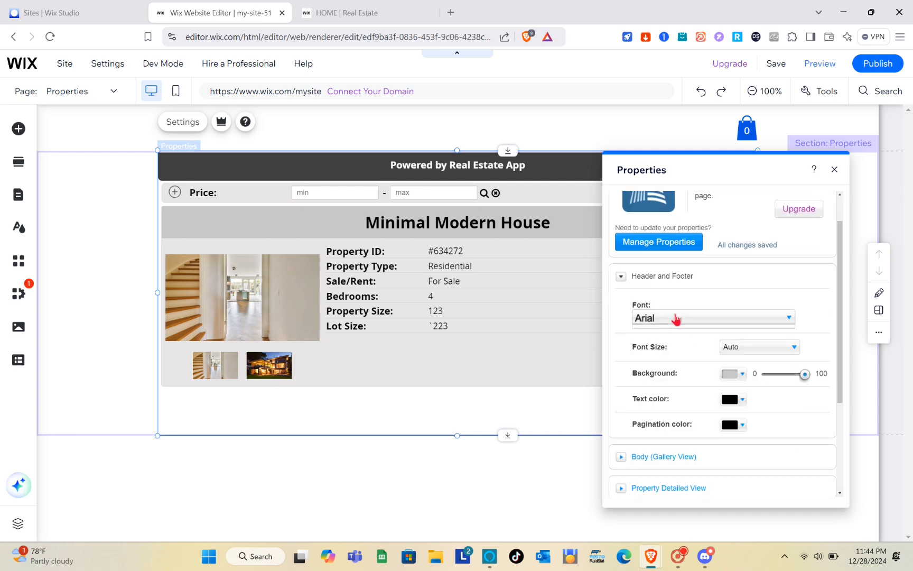
click(747, 359)
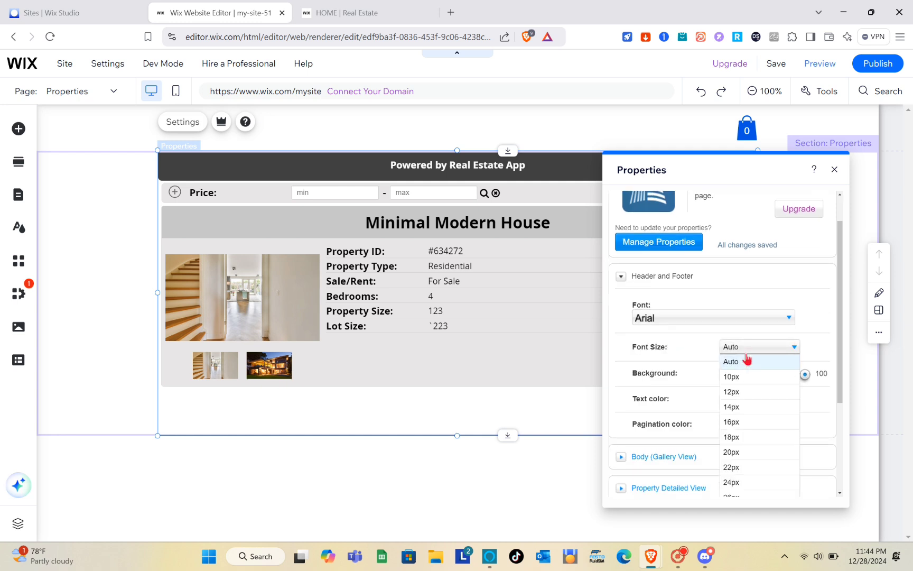
click(747, 361)
scroll(718, 374, down, 1)
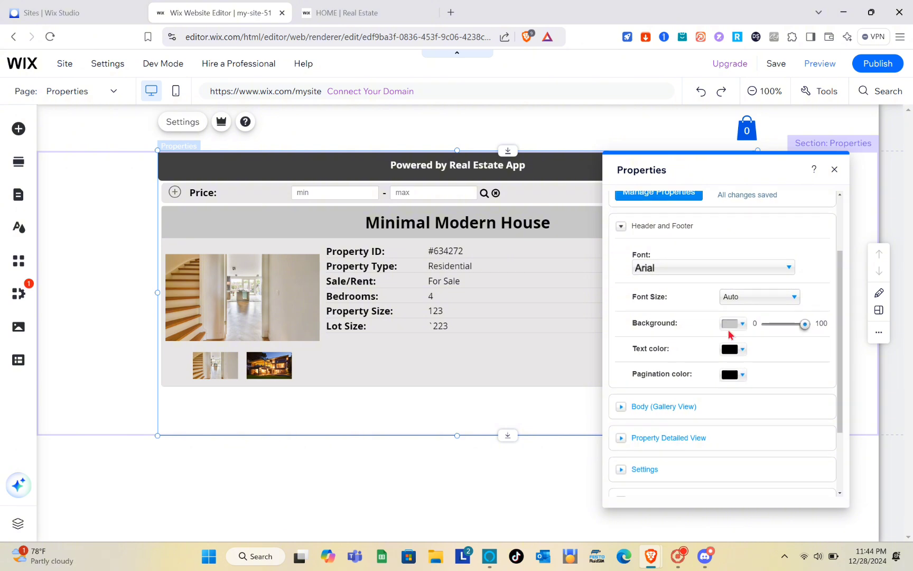
scroll(723, 400, down, 1)
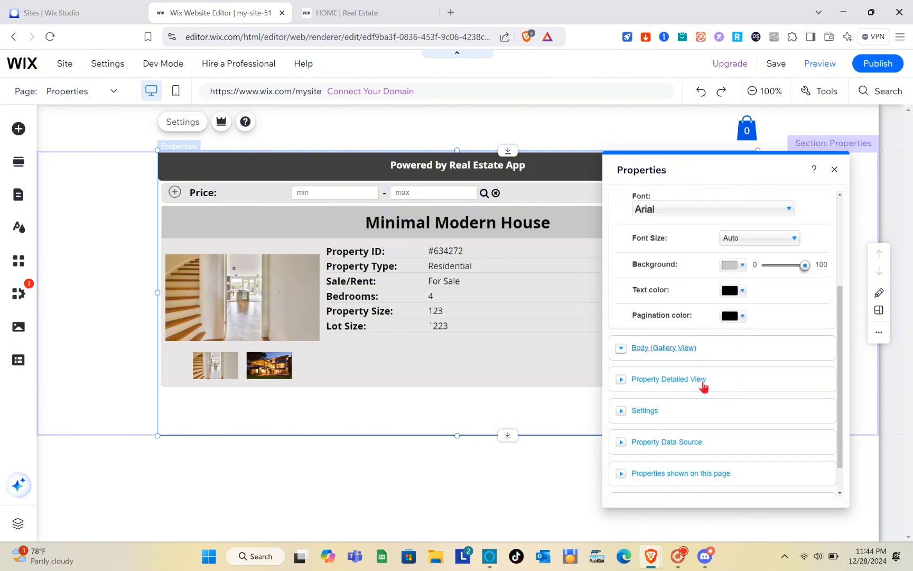
click(659, 410)
scroll(660, 409, down, 1)
scroll(660, 406, up, 3)
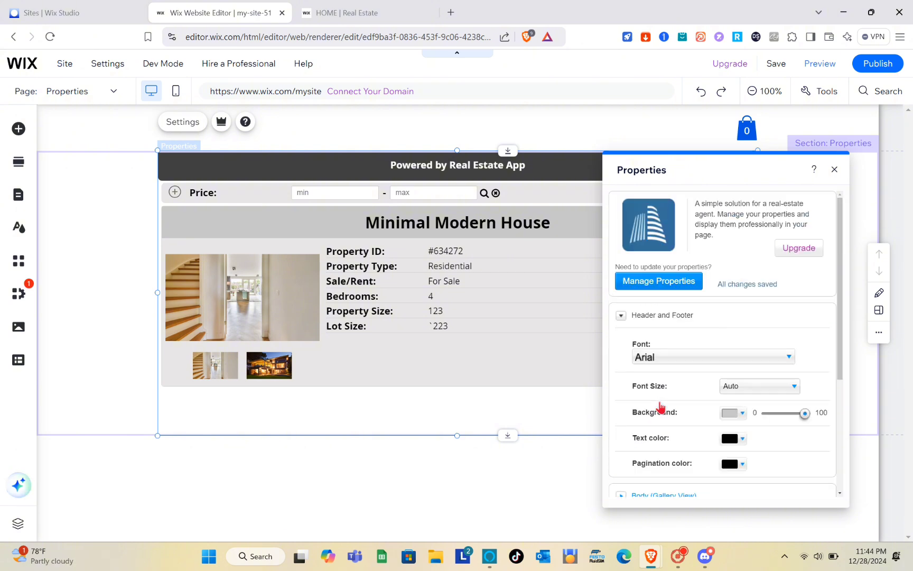
Publish the real estate site and return to the Properties page in the editor.
click(867, 66)
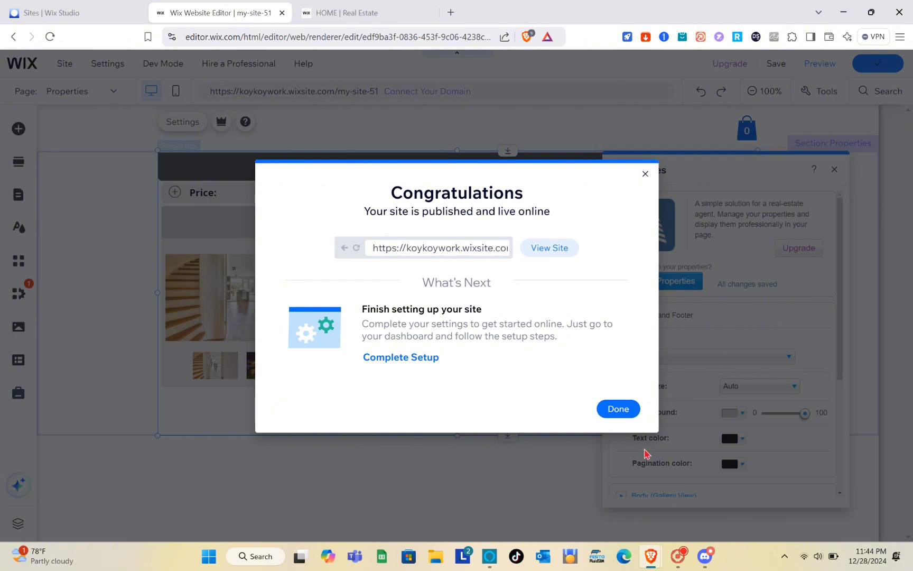
click(624, 409)
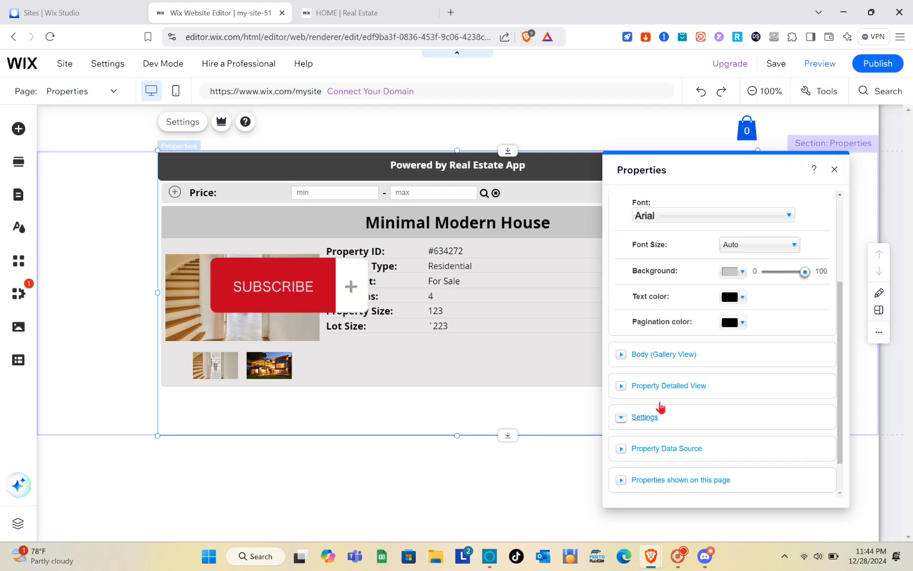
scroll(660, 404, up, 3)
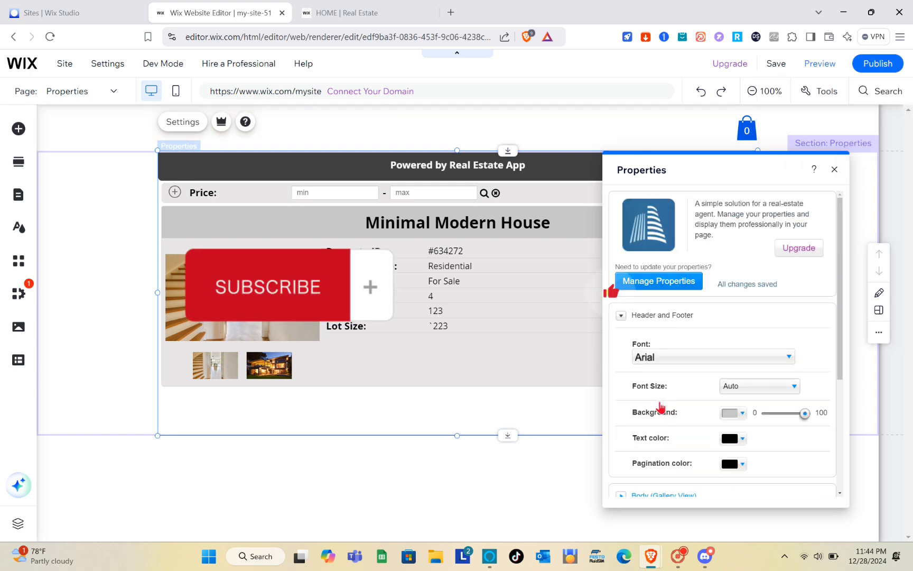